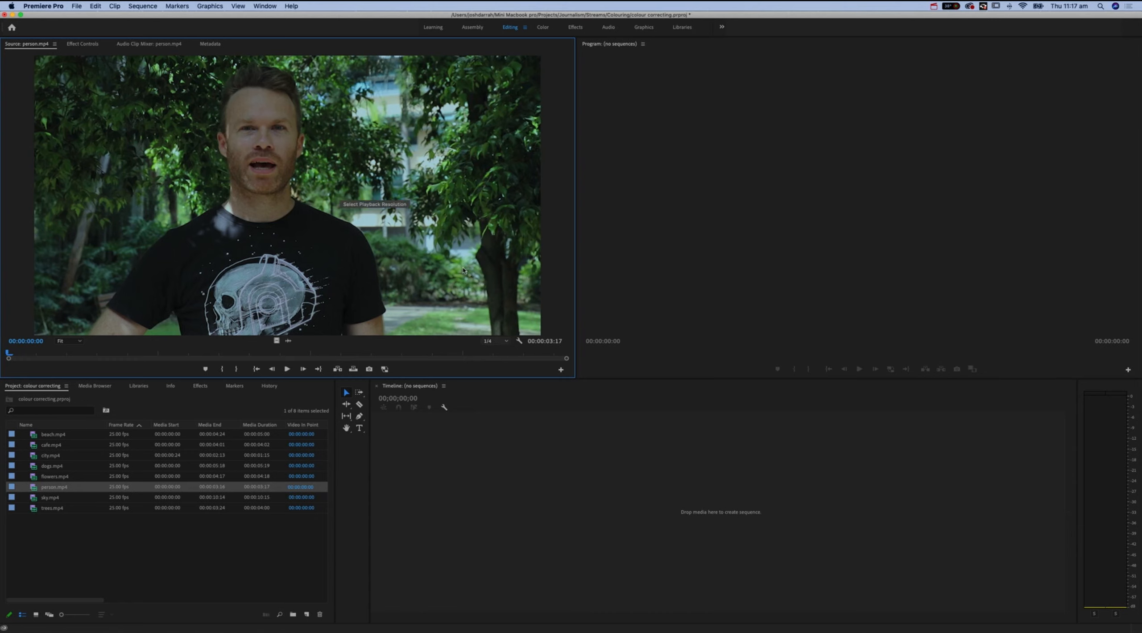
# - Create a new sequence in the timeline from the person.mp4 clip
pyautogui.click(502, 431)
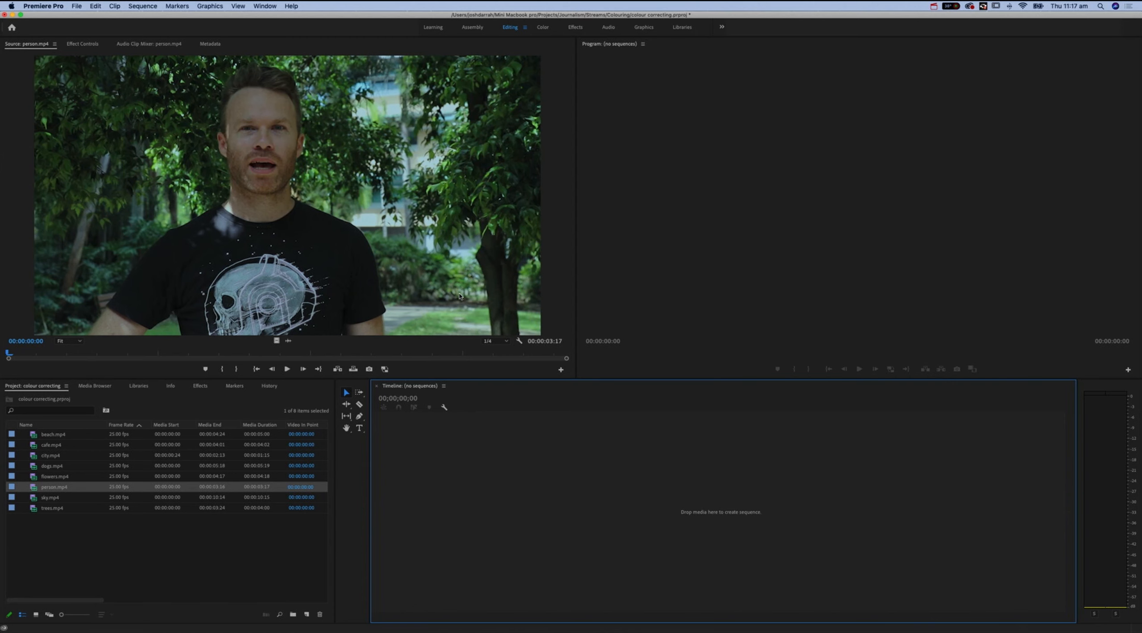
pyautogui.moveTo(308, 250); pyautogui.dragTo(578, 504)
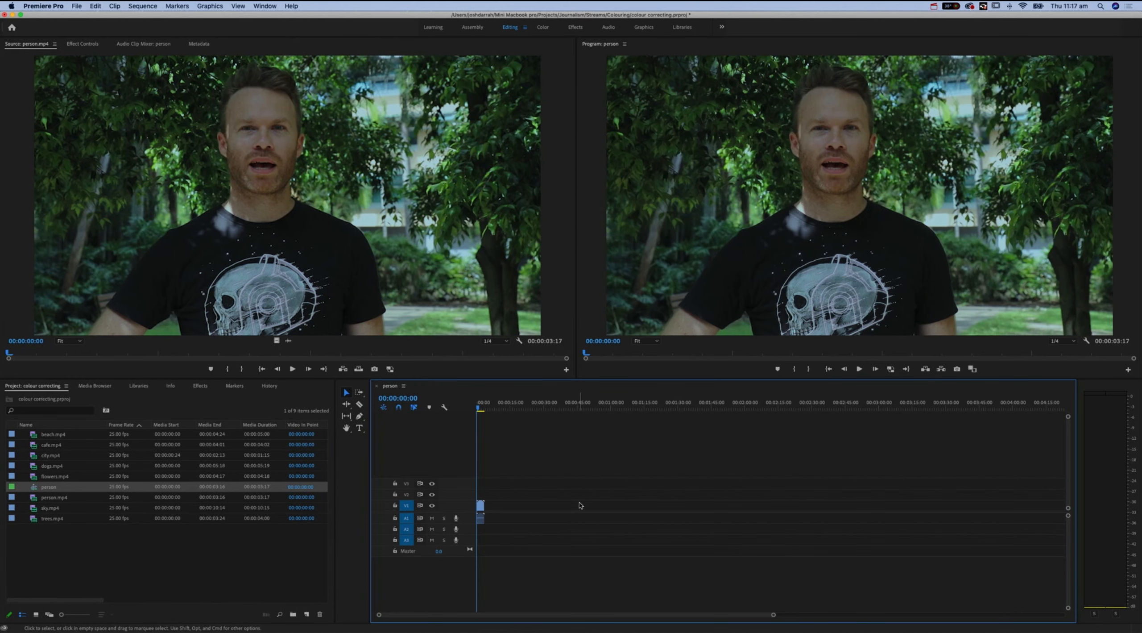
pyautogui.press('=')
pyautogui.press('=')
pyautogui.press('=')
pyautogui.press('=')
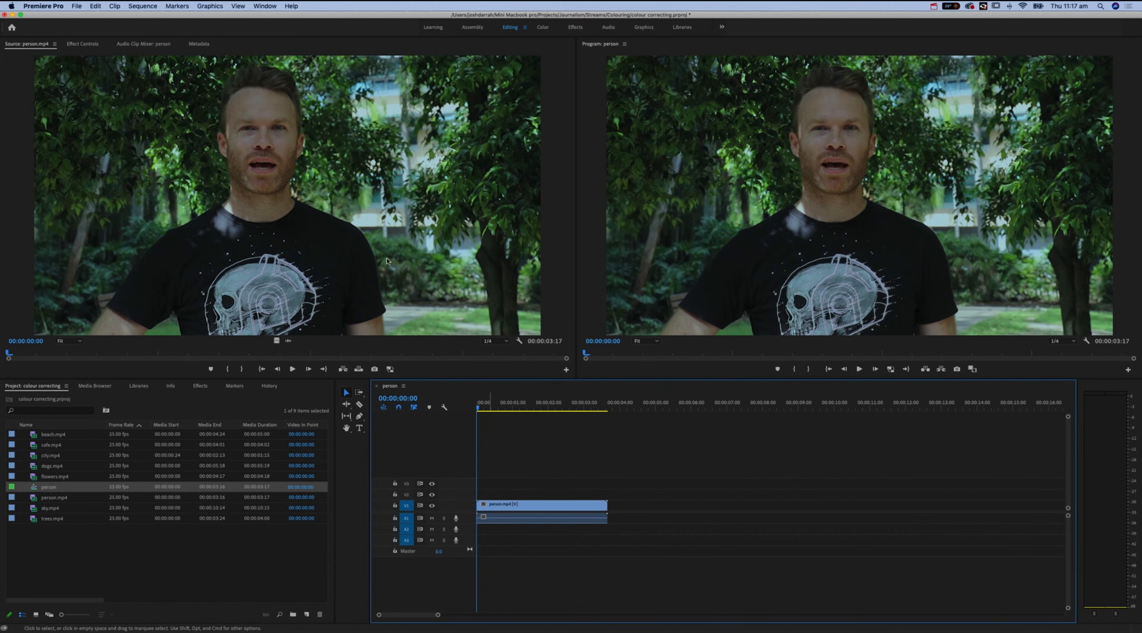
# - Switch to the Color workspace with the effect controls shown and park the playhead at 00:00:00:22
pyautogui.hotkey('shift', '5')
pyautogui.click(640, 474)
pyautogui.press('=')
pyautogui.click(588, 408)
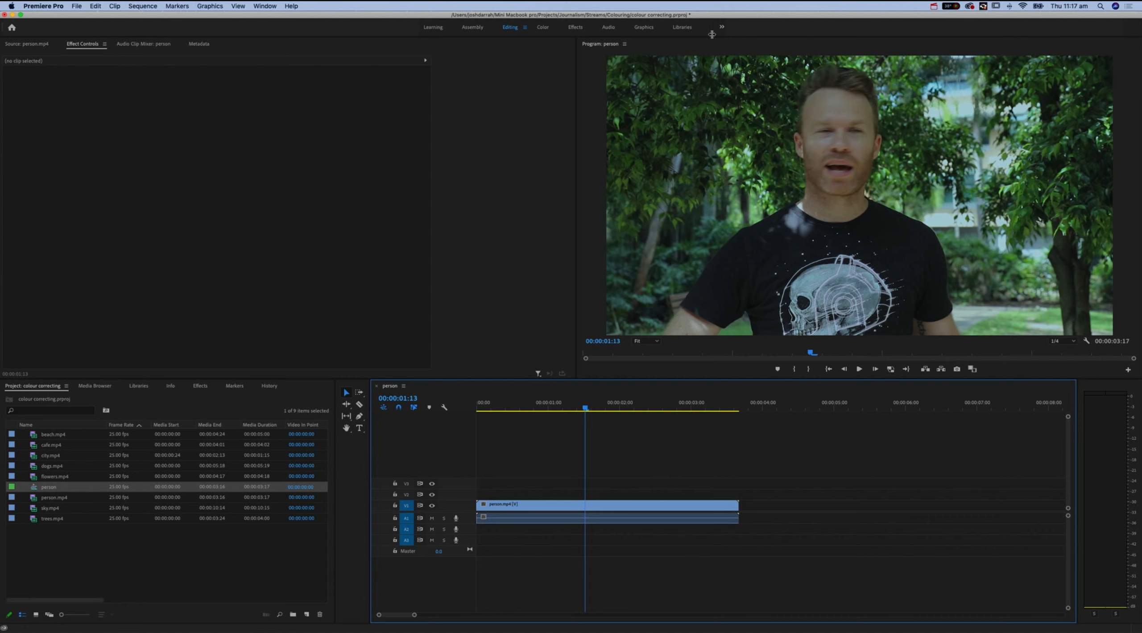
pyautogui.click(544, 30)
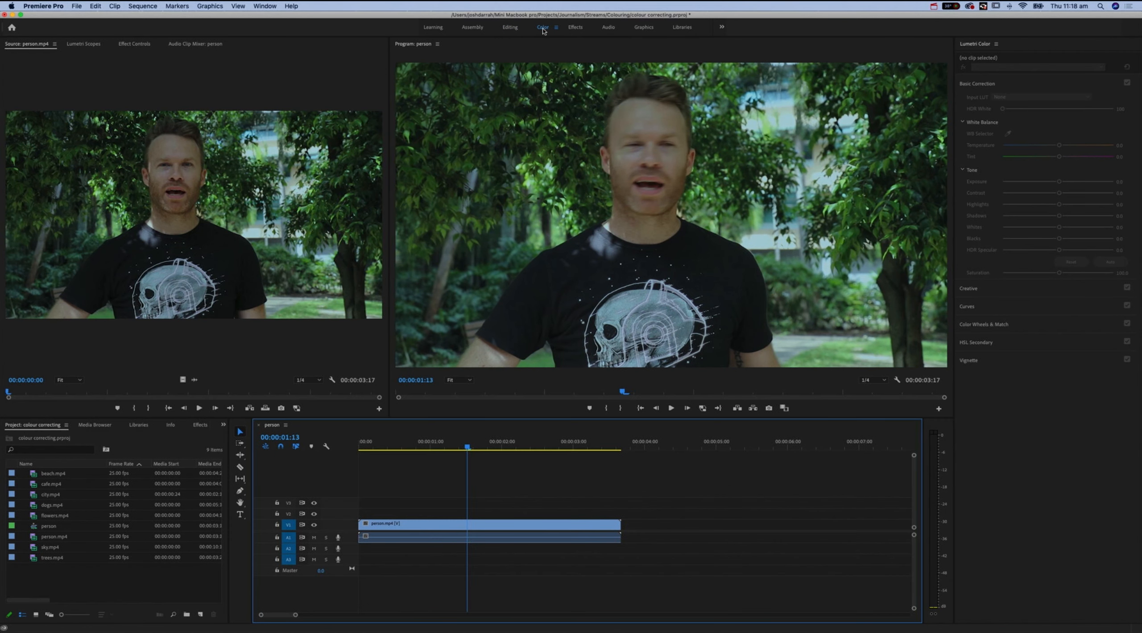
pyautogui.click(129, 45)
pyautogui.click(423, 444)
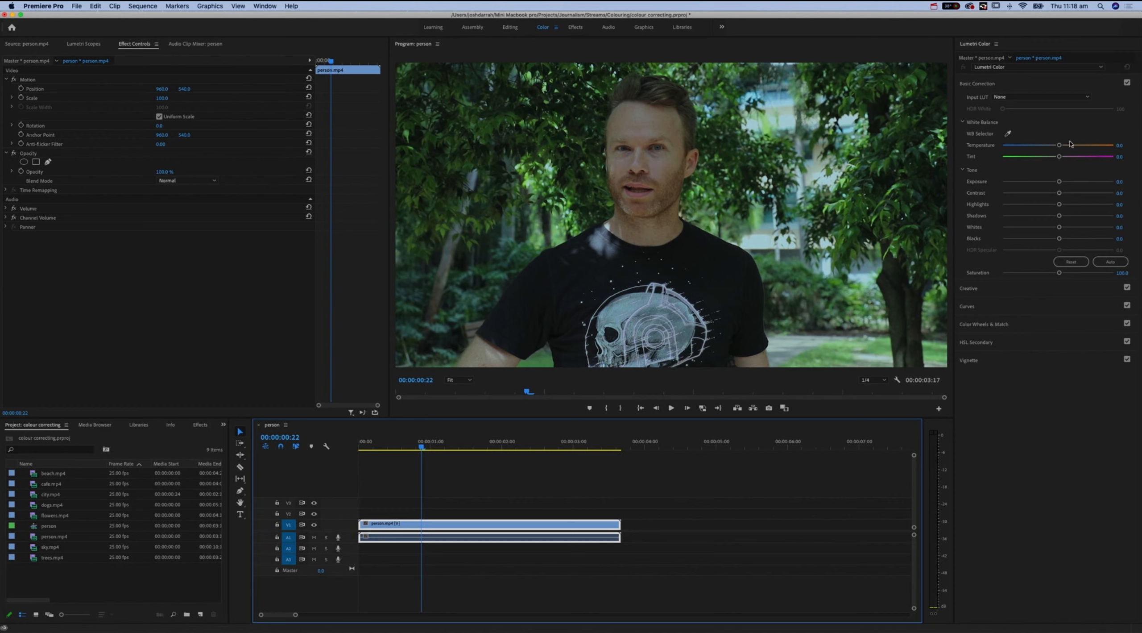
# - Warm the person clip's white balance to a temperature of about 47 and compare it with Lumetri Color off and on
pyautogui.click(460, 477)
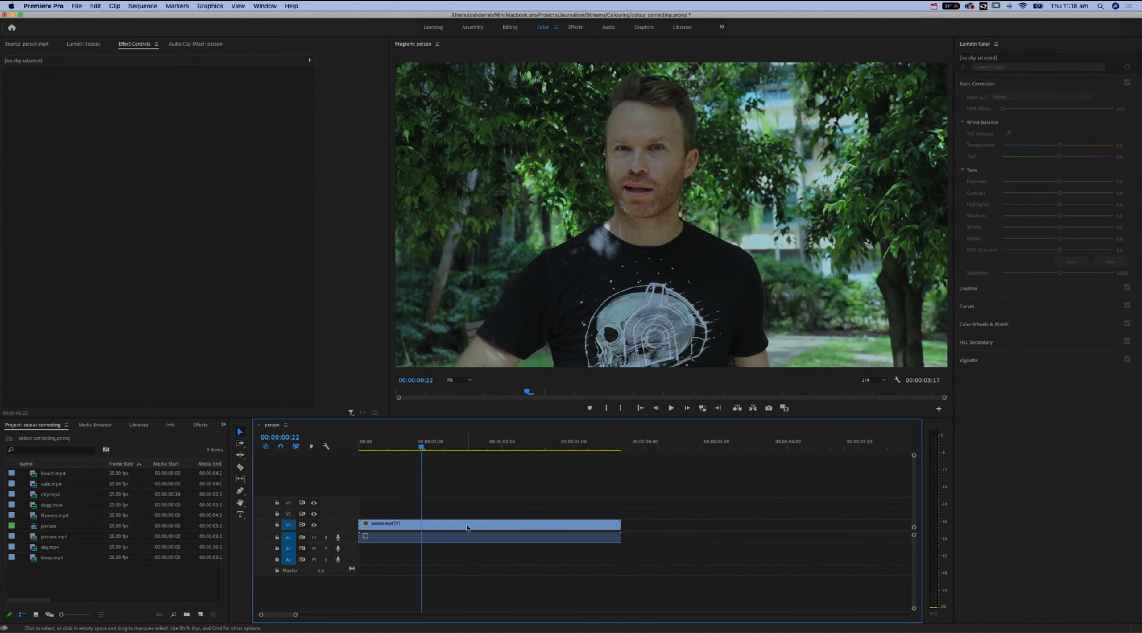
pyautogui.click(473, 527)
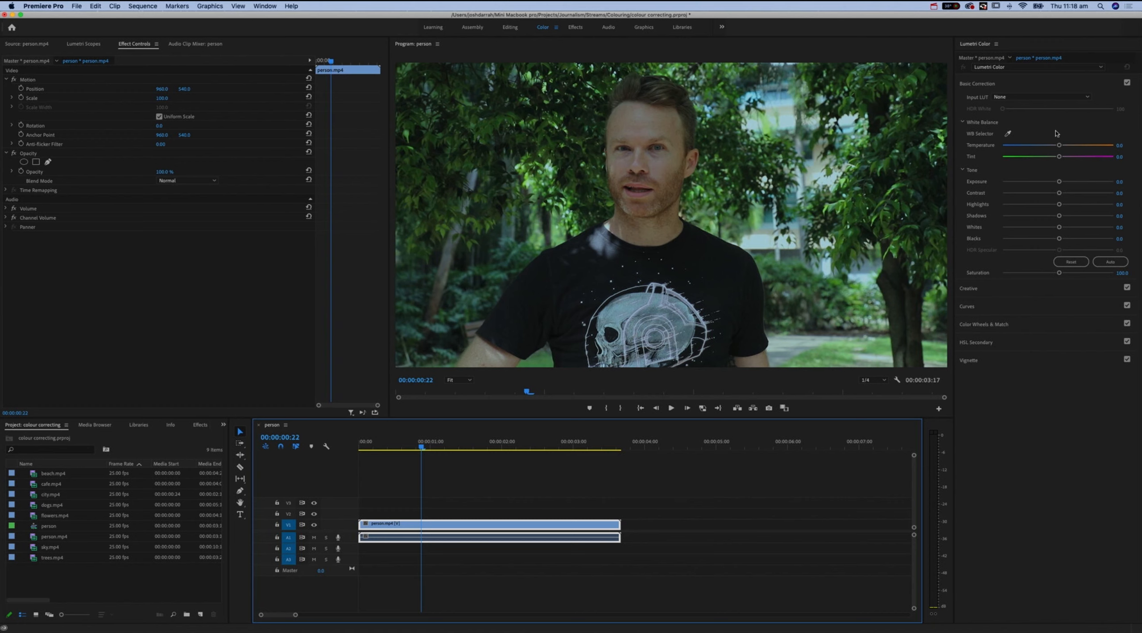
pyautogui.moveTo(1060, 147); pyautogui.dragTo(1085, 150)
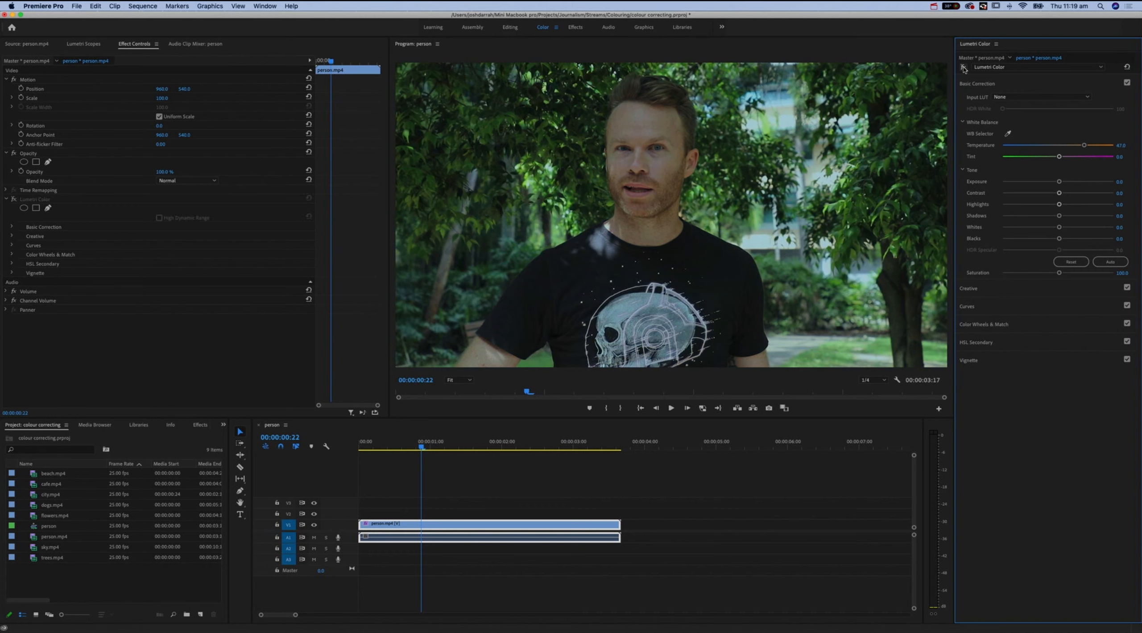
pyautogui.click(964, 68)
pyautogui.click(963, 68)
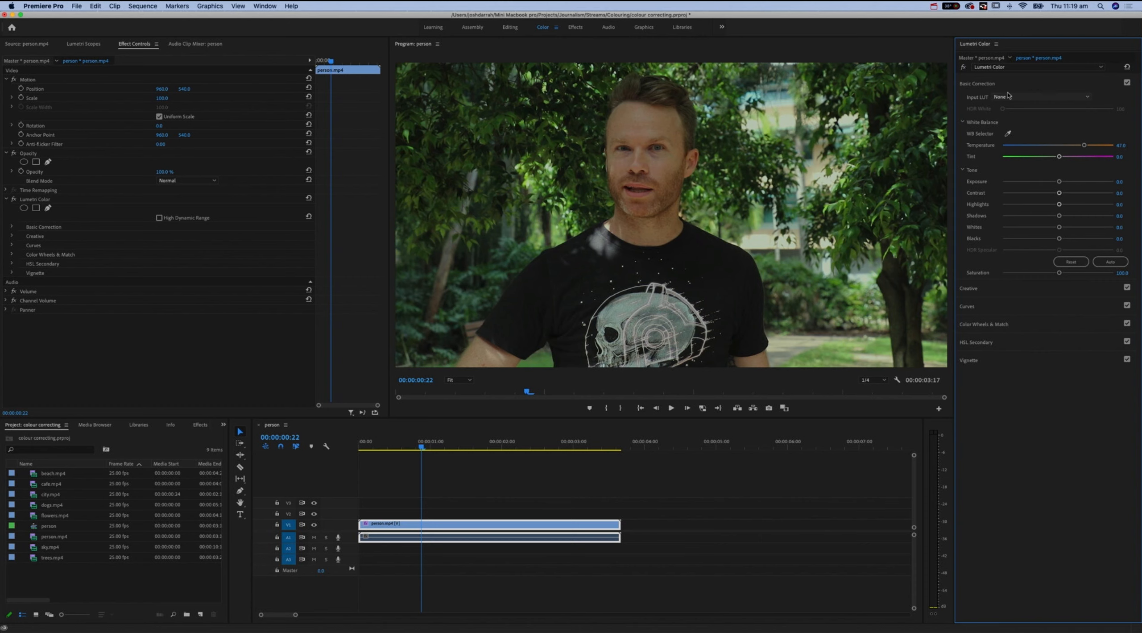
pyautogui.click(963, 68)
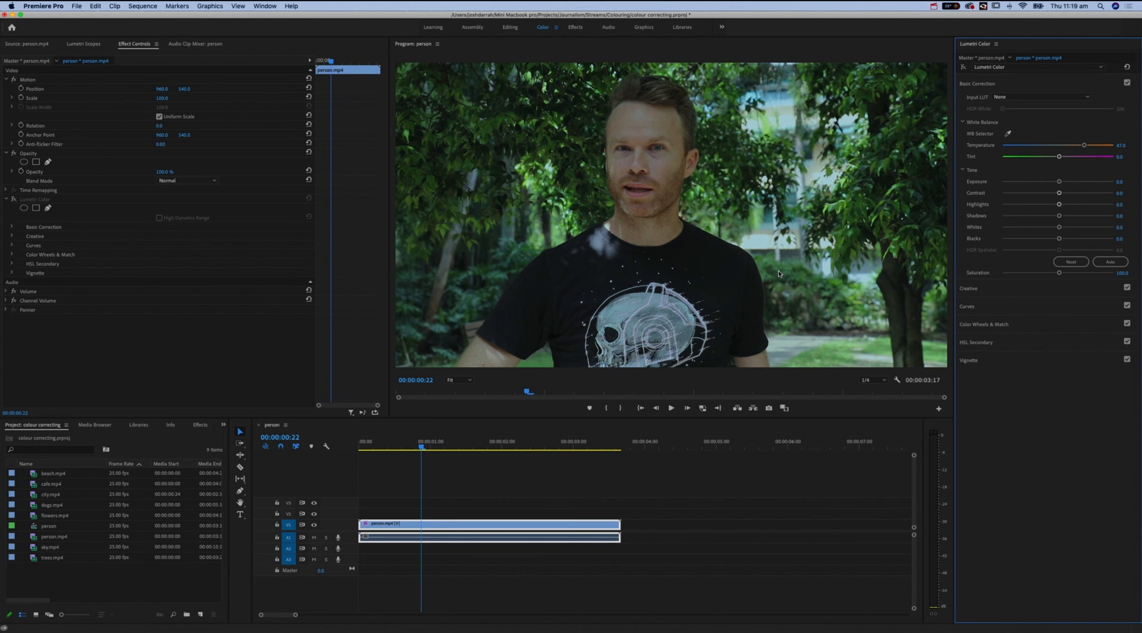
pyautogui.click(964, 68)
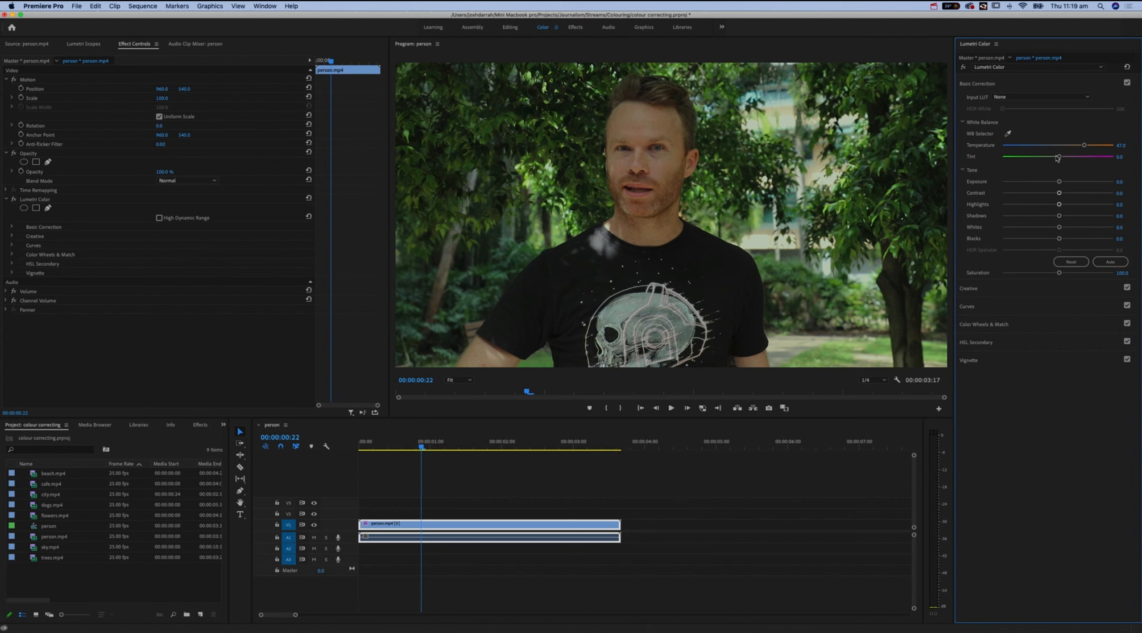
# - Set the program preview to full playback resolution and shift the person clip's tint towards magenta to about 29
pyautogui.moveTo(1060, 157)
pyautogui.mouseDown()
pyautogui.moveTo(1009, 161)
pyautogui.moveTo(1059, 159)
pyautogui.mouseUp()
pyautogui.click(874, 380)
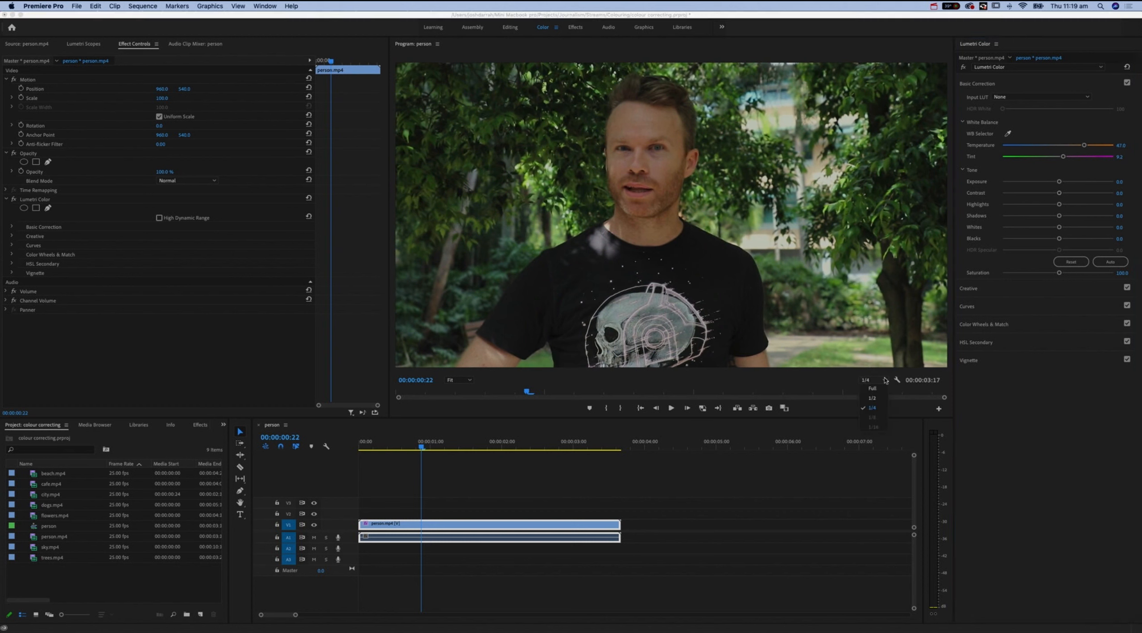
pyautogui.click(887, 386)
pyautogui.moveTo(1065, 158); pyautogui.dragTo(1058, 161)
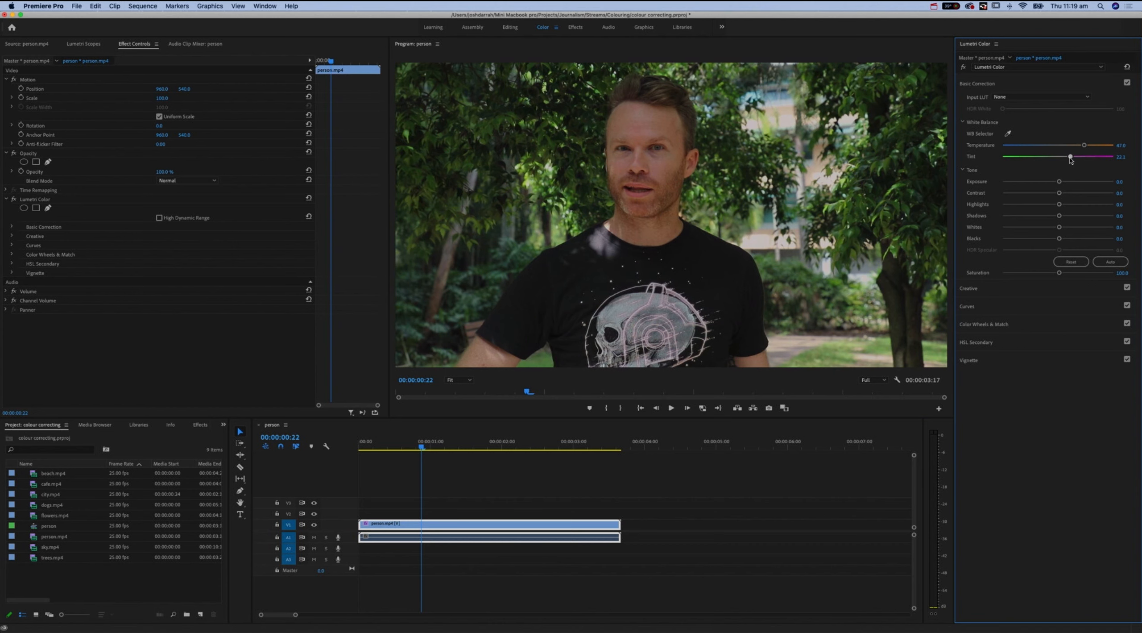
pyautogui.moveTo(1078, 159); pyautogui.dragTo(1082, 161)
# - Compare the person clip with and without its Lumetri Color correction, leaving the effect on
pyautogui.click(964, 68)
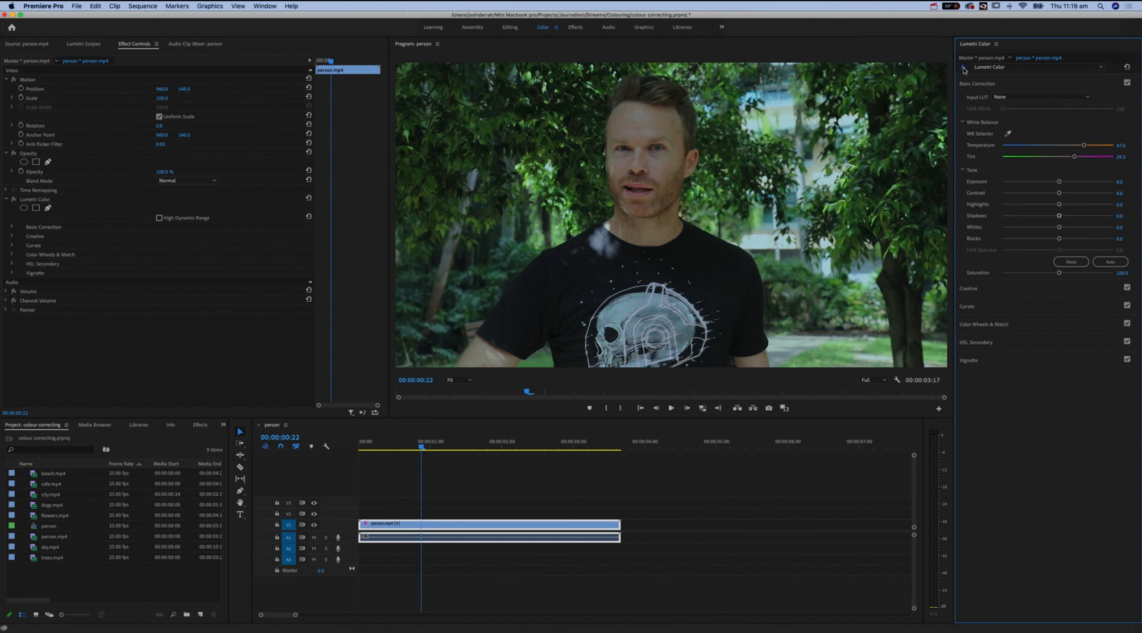
pyautogui.click(964, 69)
pyautogui.click(964, 69)
pyautogui.click(964, 68)
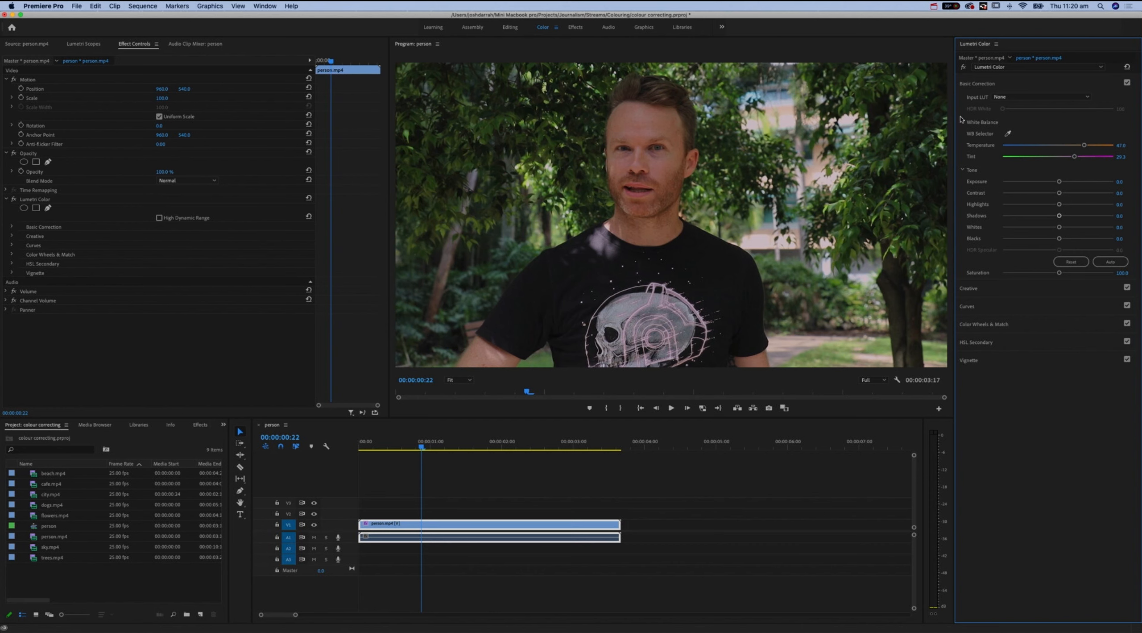
pyautogui.click(963, 69)
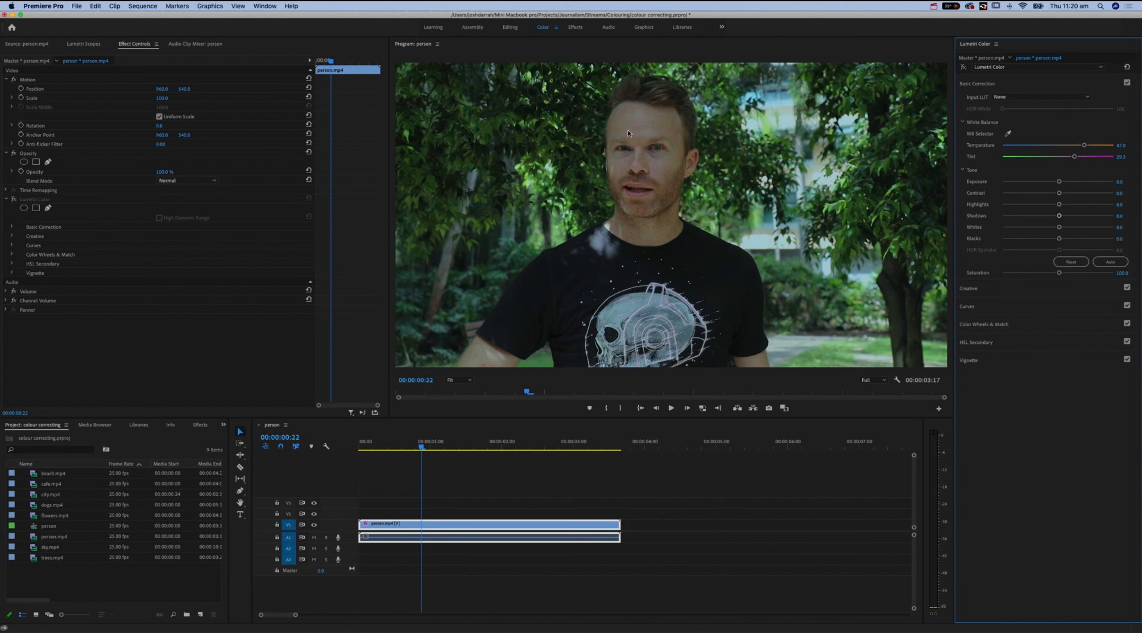
pyautogui.click(964, 67)
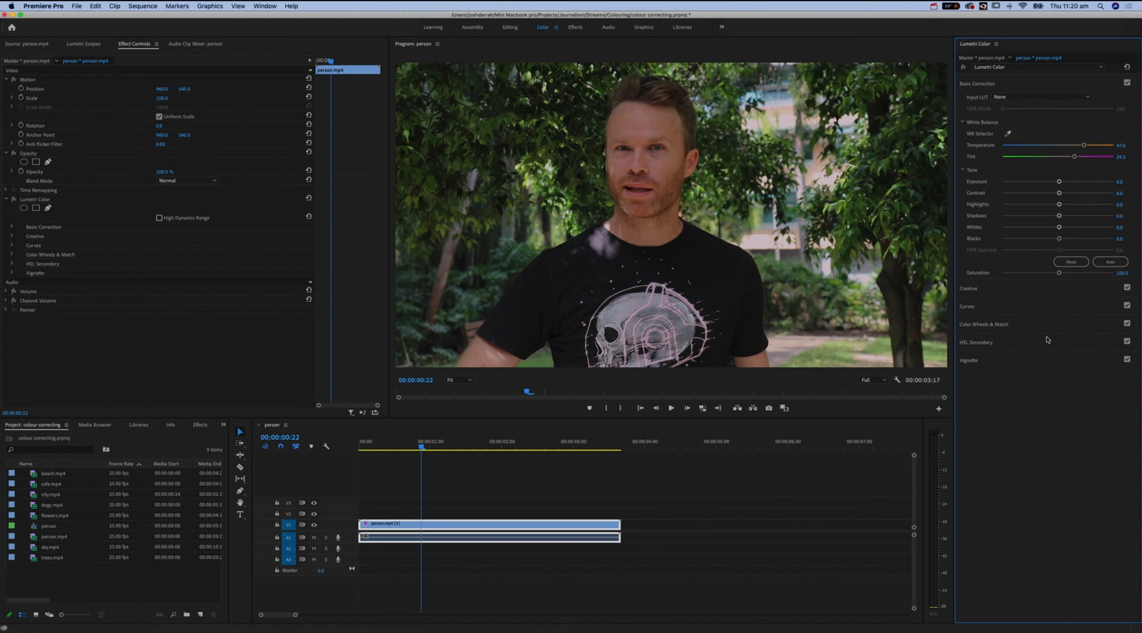
# - Add beach.mp4 to the timeline after the person clip, leaving a short gap, and select it with the playhead at 00:00:05:13
pyautogui.click(449, 432)
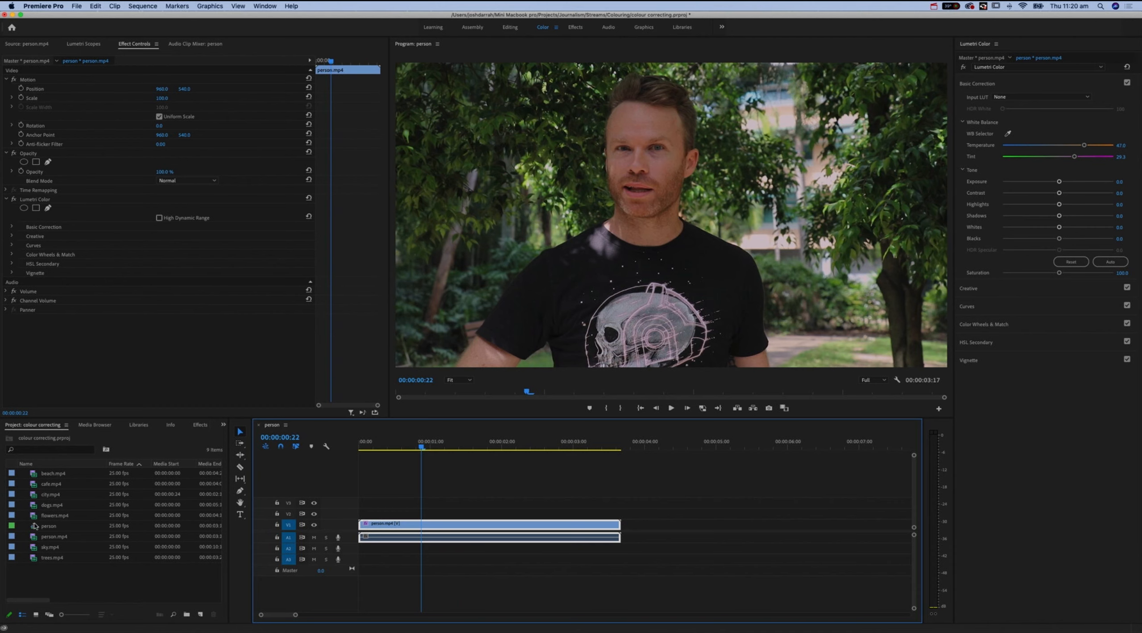
pyautogui.moveTo(33, 476); pyautogui.dragTo(673, 534)
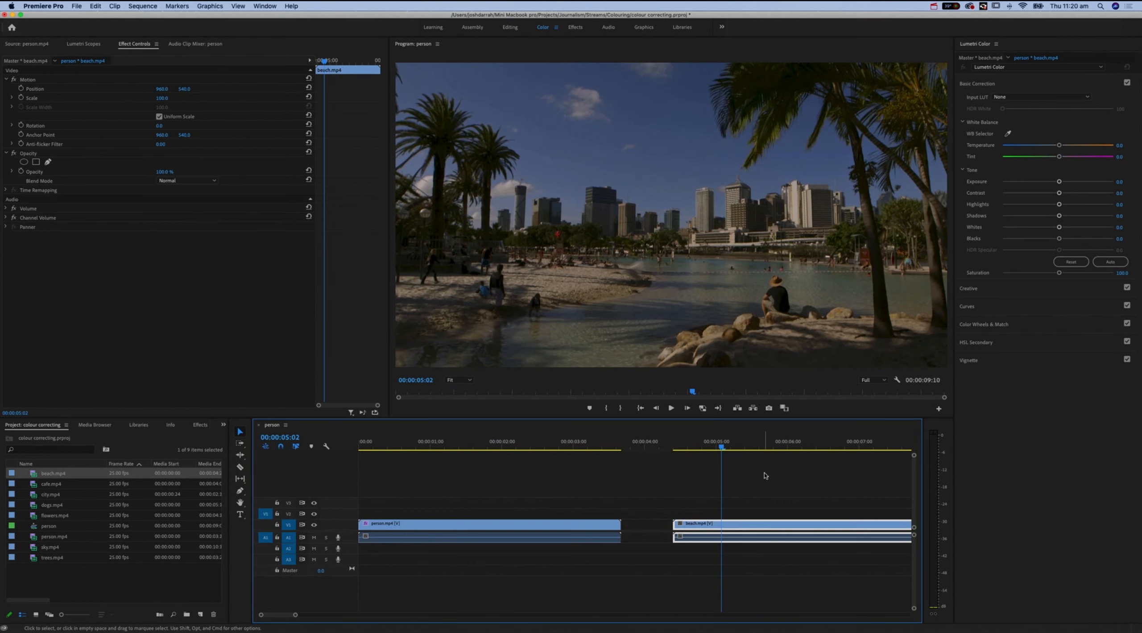
pyautogui.press('-')
pyautogui.click(555, 448)
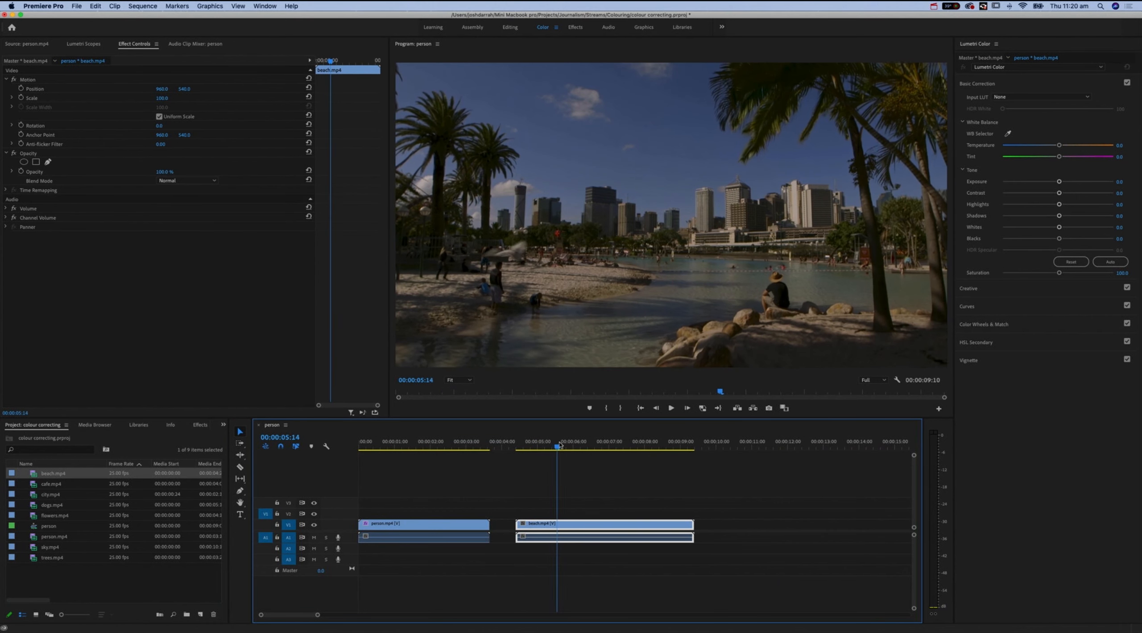
pyautogui.click(597, 446)
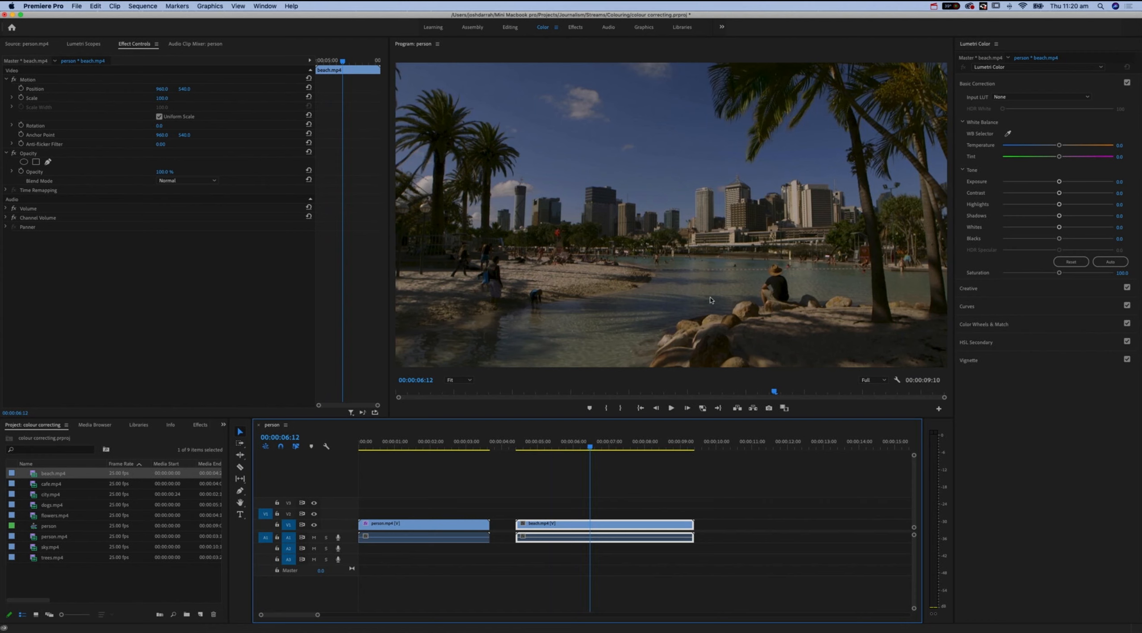
pyautogui.click(555, 447)
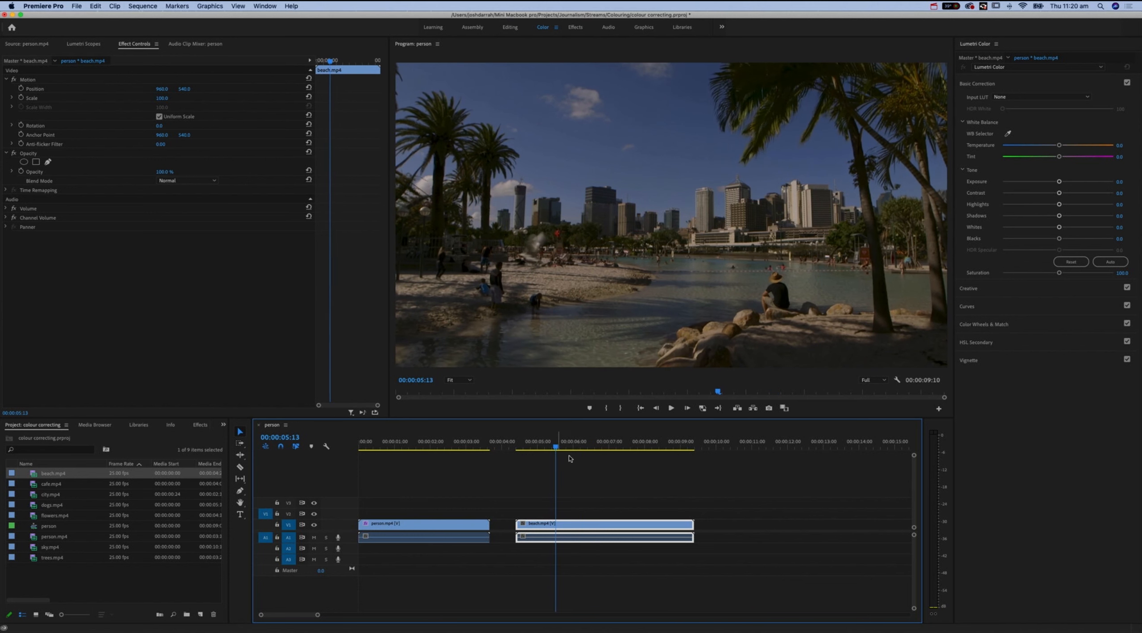
pyautogui.click(623, 478)
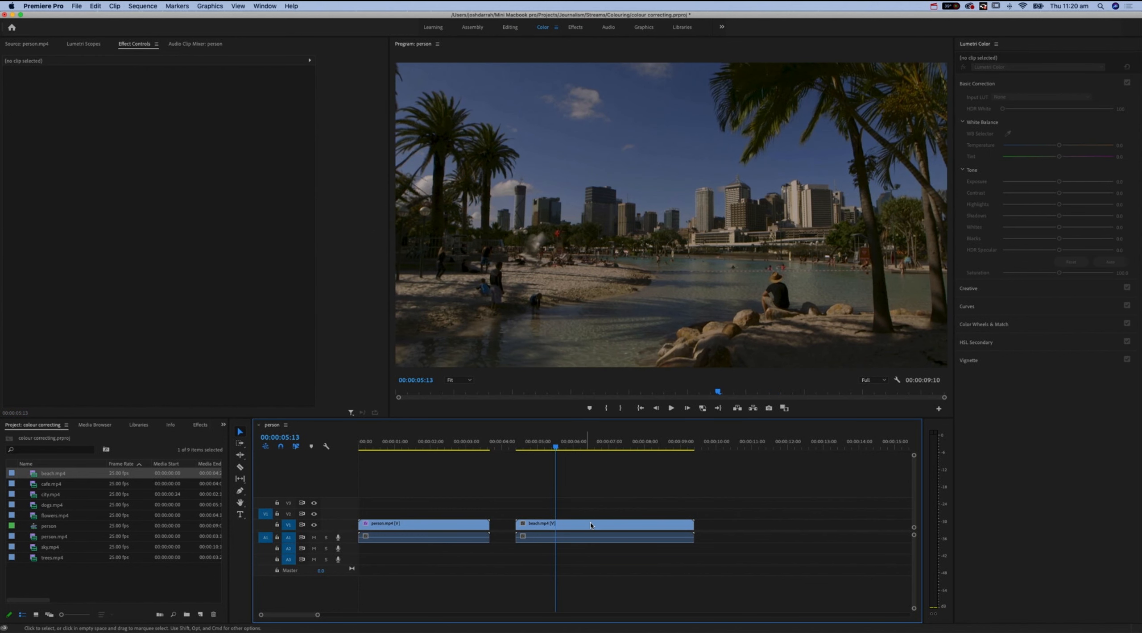
pyautogui.click(593, 522)
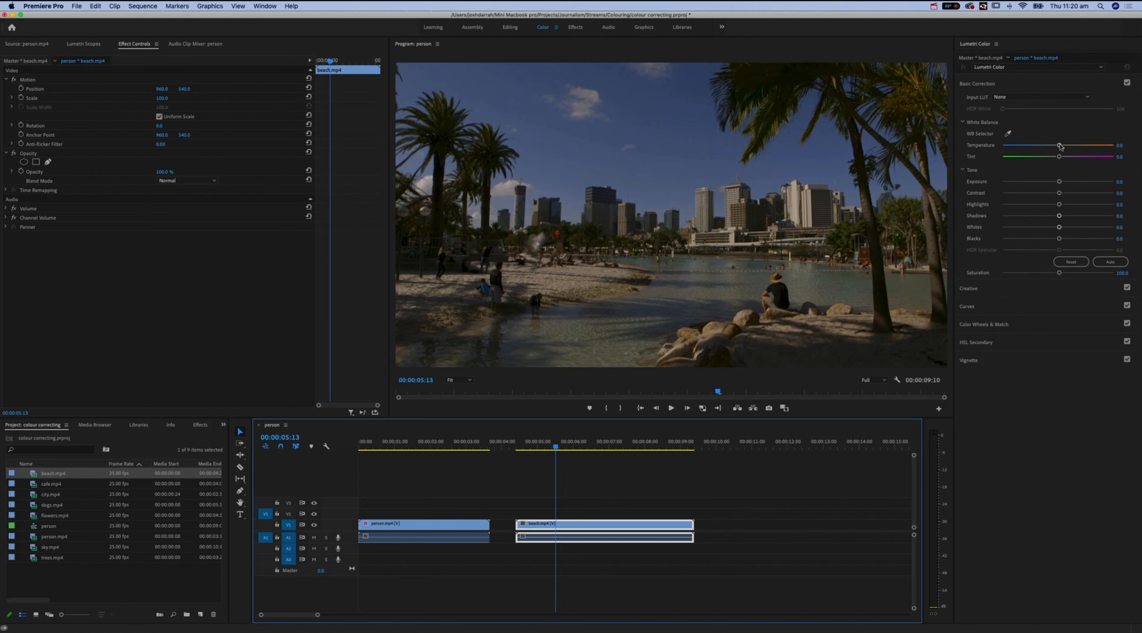
# - Set the beach clip's temperature to about 13 and tint to about 12, undoing the extreme magenta tint trial
pyautogui.moveTo(1061, 146)
pyautogui.mouseDown()
pyautogui.moveTo(1088, 146)
pyautogui.moveTo(1025, 147)
pyautogui.moveTo(1066, 149)
pyautogui.mouseUp()
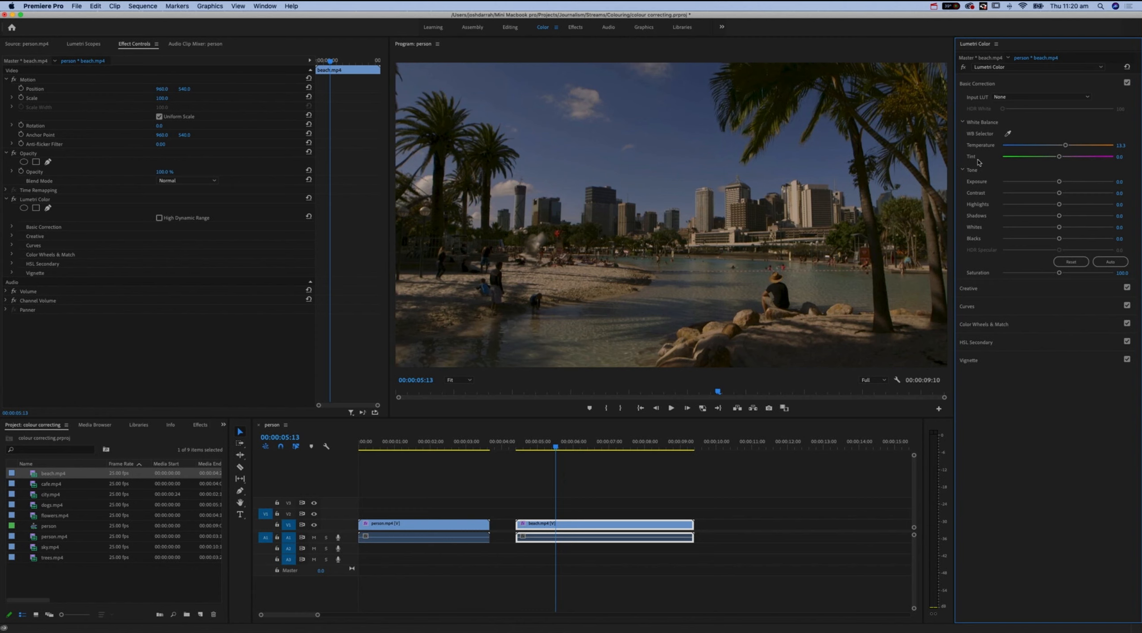
pyautogui.moveTo(1055, 159)
pyautogui.mouseDown()
pyautogui.moveTo(1042, 159)
pyautogui.moveTo(1065, 162)
pyautogui.mouseUp()
pyautogui.moveTo(1064, 158); pyautogui.dragTo(1120, 158)
pyautogui.press('super+z')
# - Raise the beach clip's exposure to about 1.6 and lower its contrast to about -22
pyautogui.moveTo(1060, 182)
pyautogui.mouseDown()
pyautogui.moveTo(1092, 182)
pyautogui.moveTo(1076, 185)
pyautogui.mouseUp()
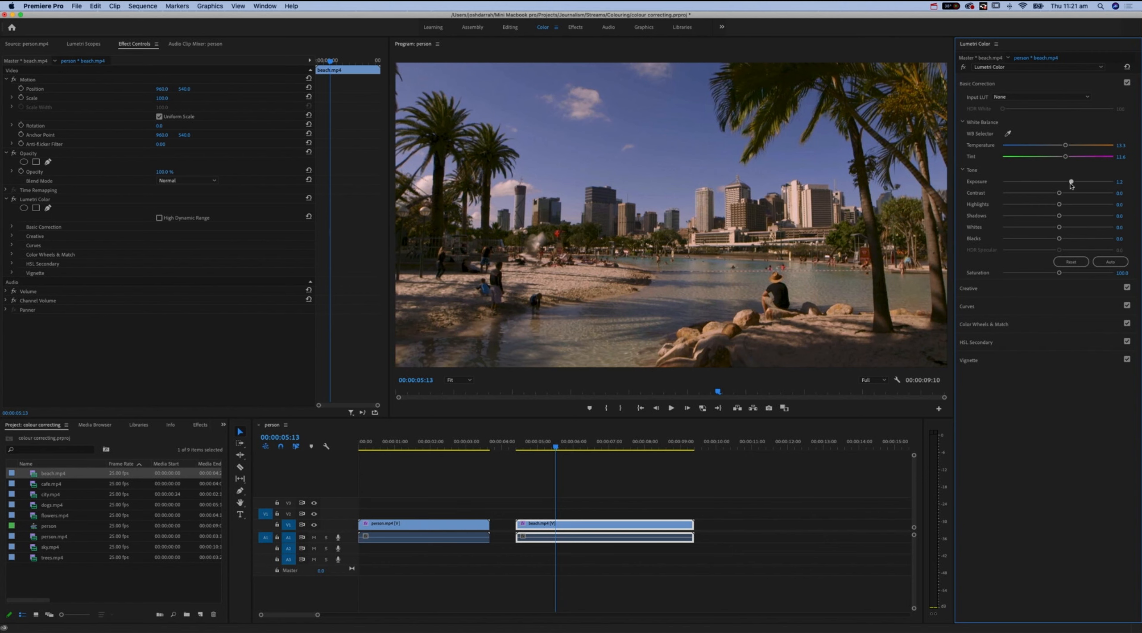
pyautogui.moveTo(1073, 185); pyautogui.dragTo(1073, 185)
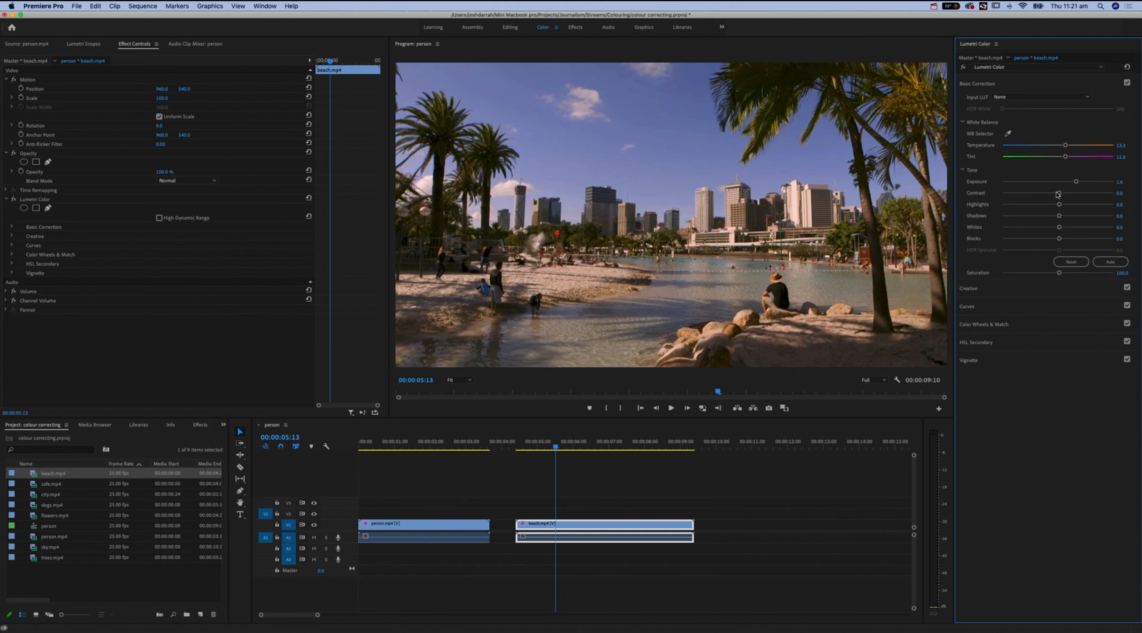
pyautogui.moveTo(1057, 195)
pyautogui.mouseDown()
pyautogui.moveTo(1030, 195)
pyautogui.moveTo(1097, 196)
pyautogui.moveTo(1020, 195)
pyautogui.moveTo(1046, 197)
pyautogui.mouseUp()
# - Try different highlight levels on the beach clip and settle on about 59
pyautogui.moveTo(1062, 206)
pyautogui.mouseDown()
pyautogui.moveTo(1111, 205)
pyautogui.moveTo(1077, 205)
pyautogui.mouseUp()
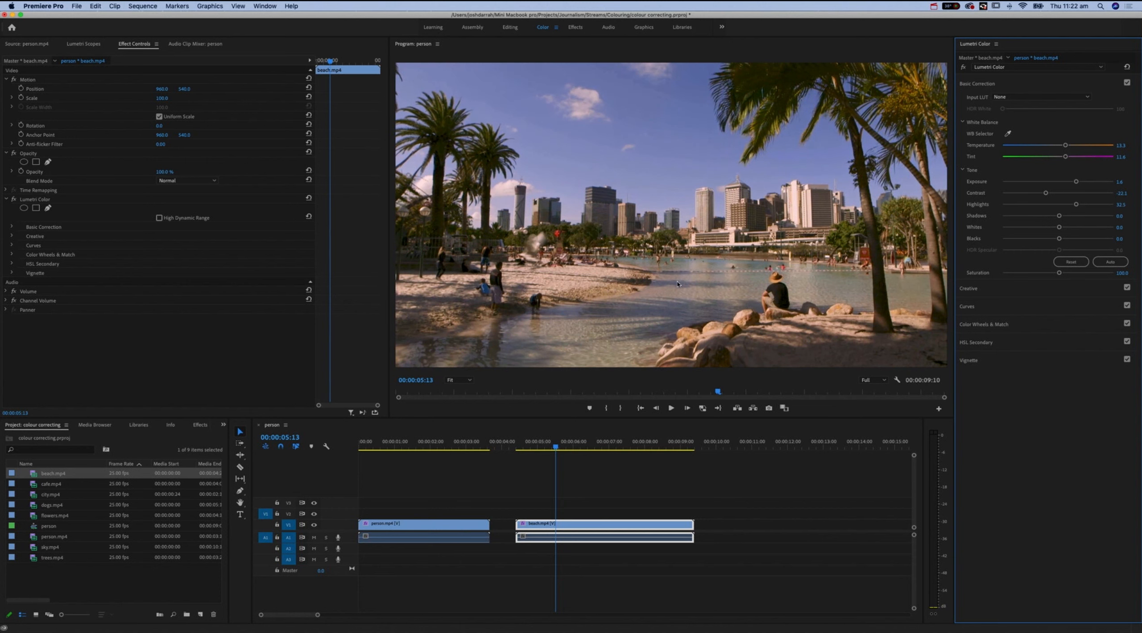
pyautogui.moveTo(1076, 204); pyautogui.dragTo(983, 216)
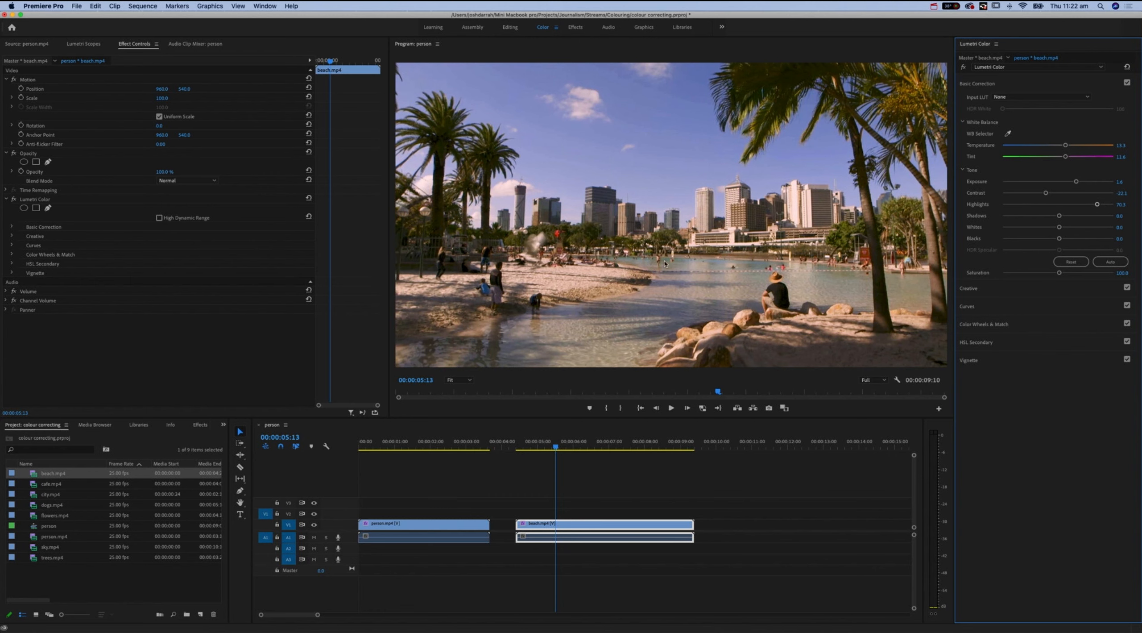
pyautogui.moveTo(1096, 205)
pyautogui.mouseDown()
pyautogui.moveTo(1081, 206)
pyautogui.moveTo(1091, 207)
pyautogui.mouseUp()
# - Raise the beach clip's shadows to about 47 and its whites to about 16
pyautogui.moveTo(1060, 218); pyautogui.dragTo(1064, 216)
pyautogui.moveTo(1065, 217); pyautogui.dragTo(1118, 239)
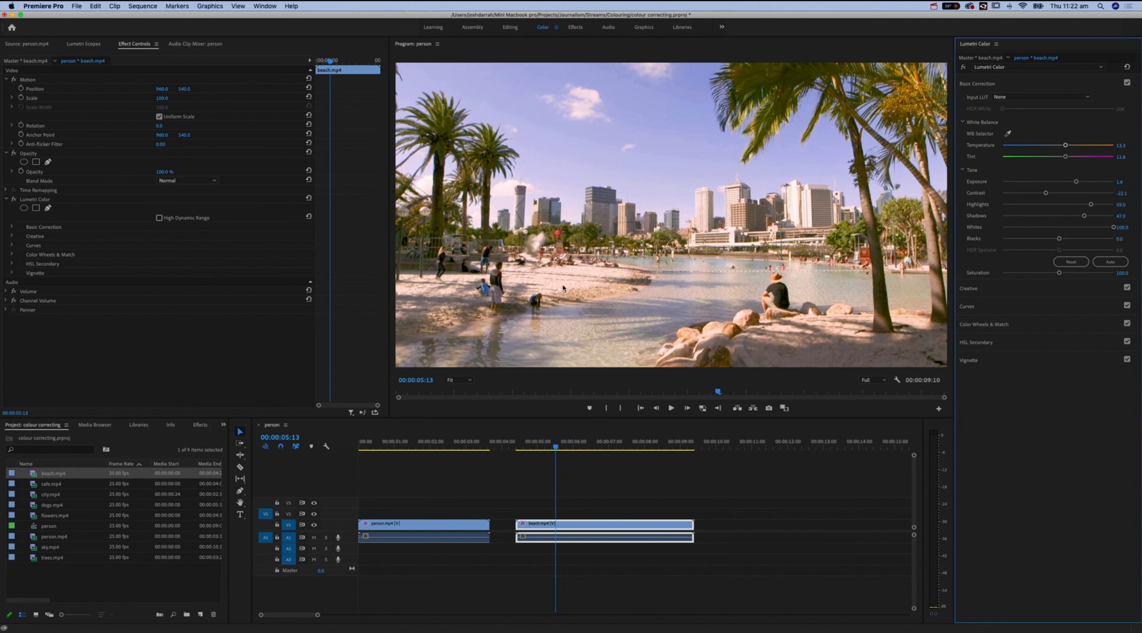
pyautogui.moveTo(1114, 228); pyautogui.dragTo(1068, 228)
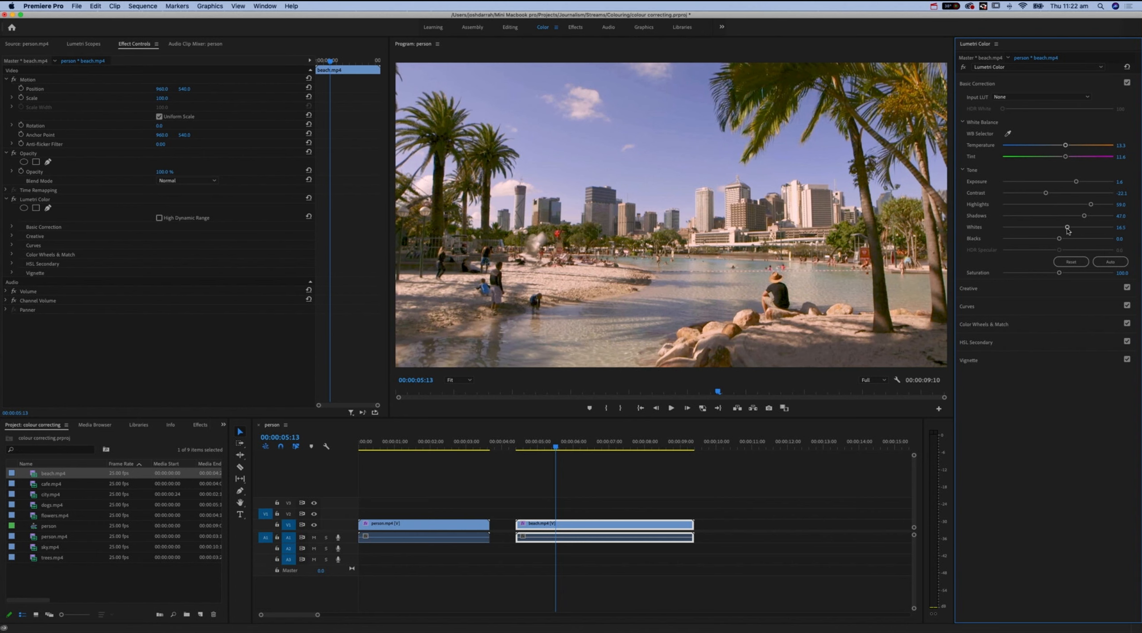
# - Try strongly lowered blacks on the beach clip and set the value back to 0
pyautogui.moveTo(1061, 240); pyautogui.dragTo(1031, 239)
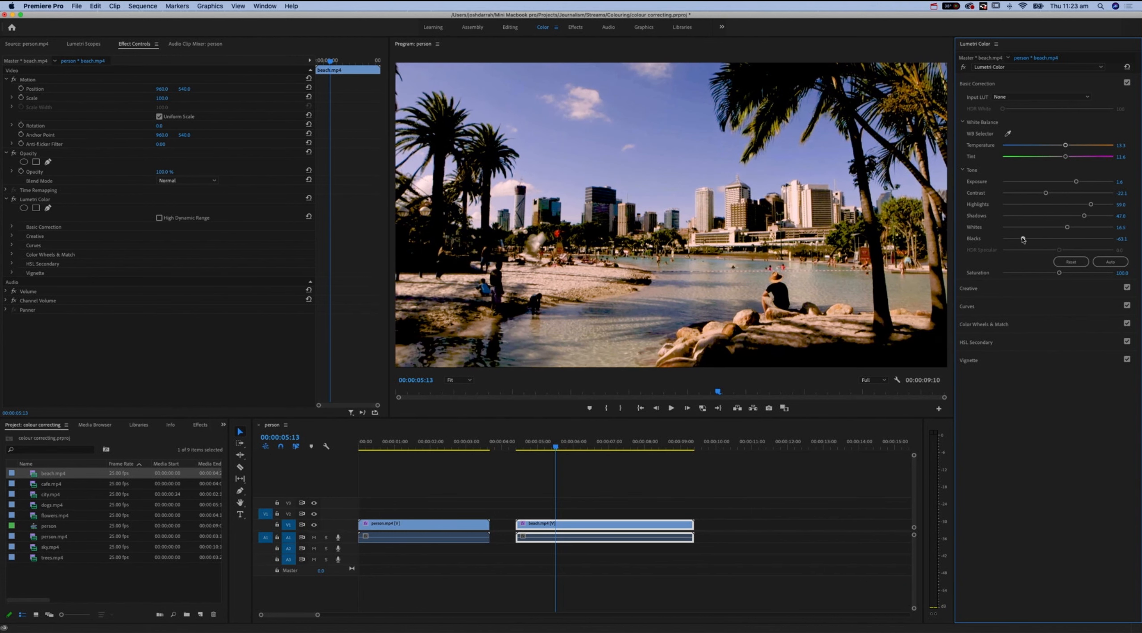
pyautogui.doubleClick(1027, 239)
pyautogui.click(1119, 239)
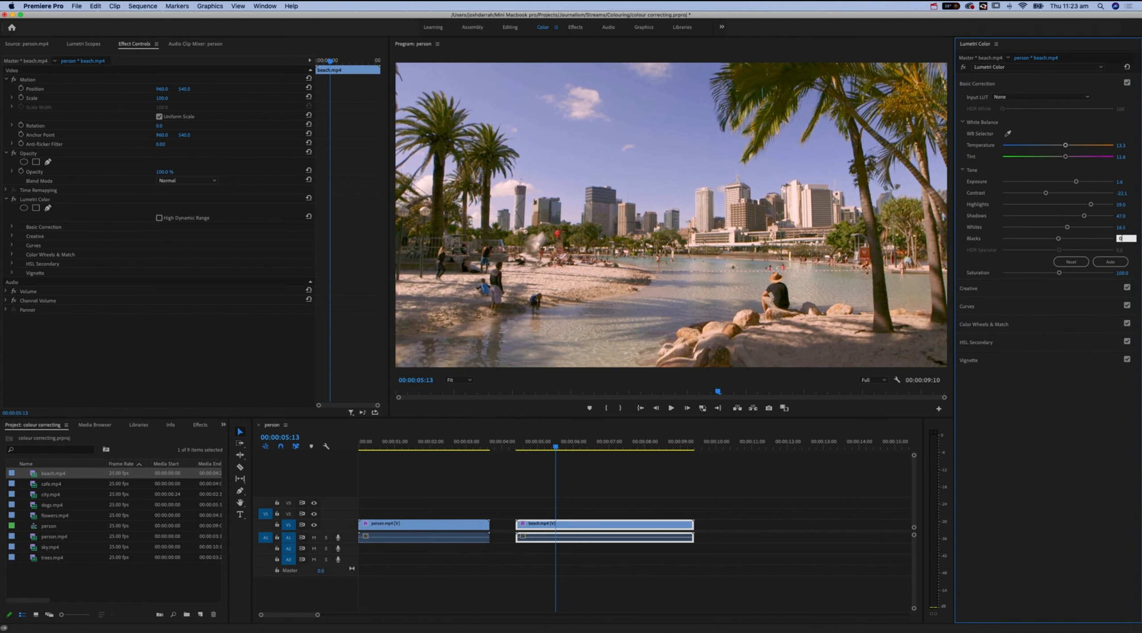
pyautogui.write('0')
pyautogui.press('Return')
# - Compare the beach clip before and after the correction by repeatedly bypassing and restoring its Lumetri Color effect
pyautogui.click(964, 67)
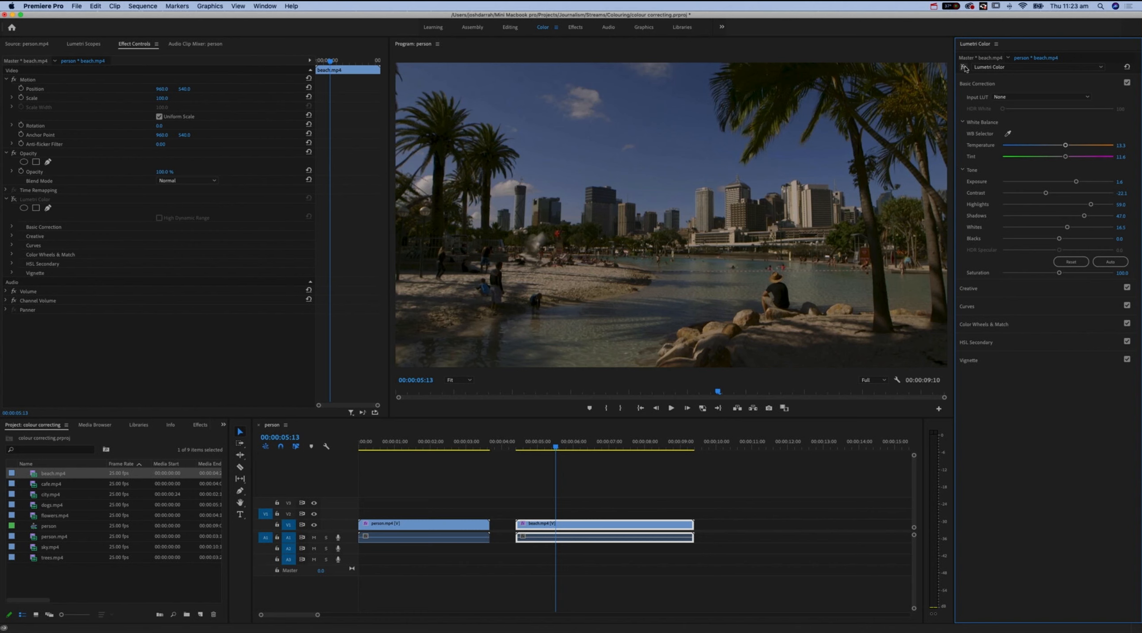
pyautogui.click(964, 67)
pyautogui.click(963, 67)
pyautogui.click(964, 67)
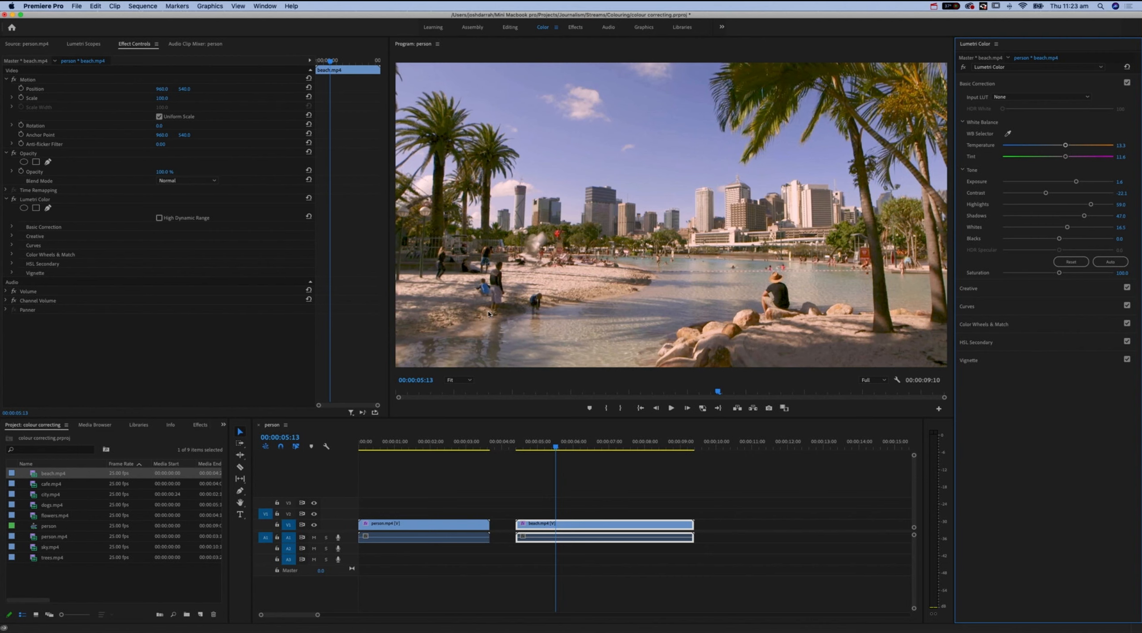
pyautogui.click(964, 67)
pyautogui.click(964, 68)
pyautogui.click(965, 67)
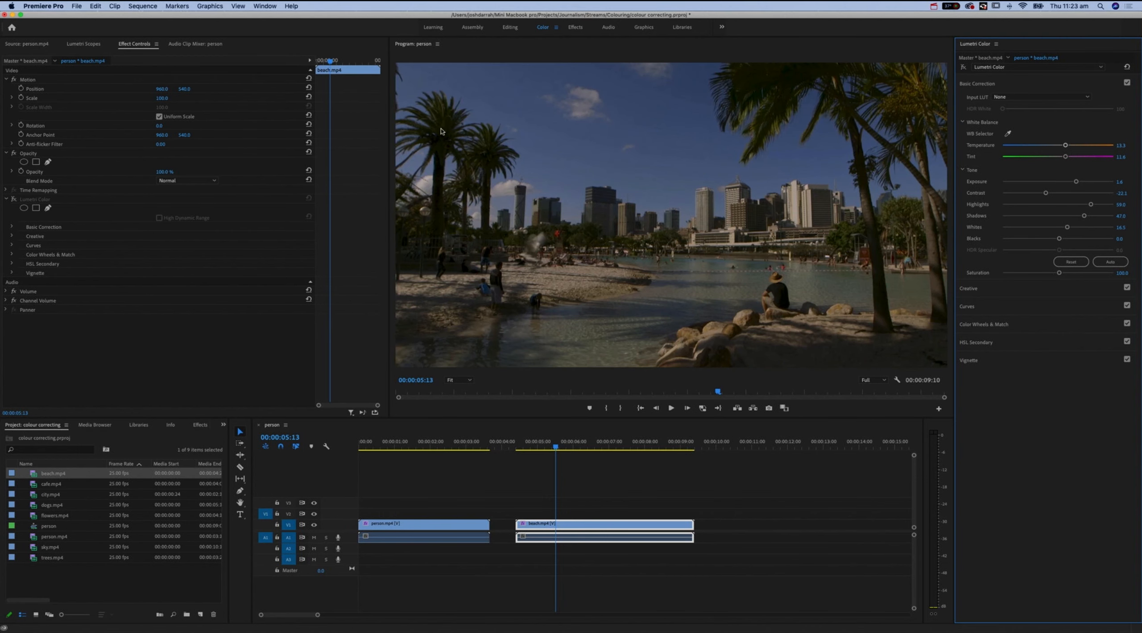
pyautogui.click(964, 67)
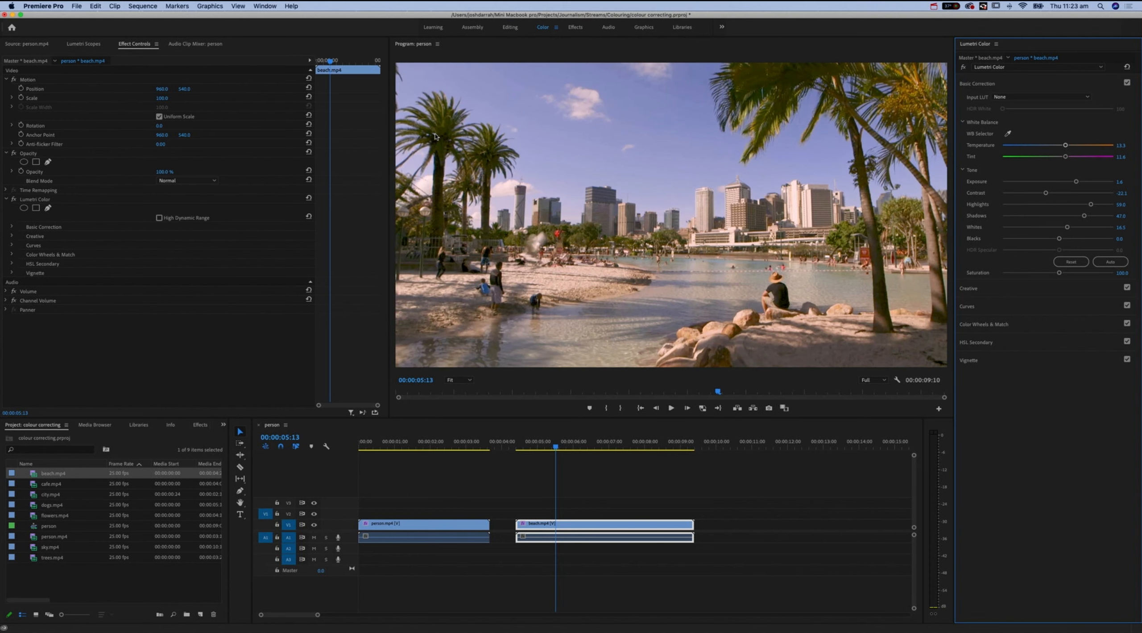
pyautogui.click(964, 67)
pyautogui.click(963, 67)
pyautogui.click(964, 68)
pyautogui.click(964, 67)
# - Warm the beach clip's temperature to about 28, raise its tint to about 15, and increase its saturation to about 104
pyautogui.moveTo(1064, 147)
pyautogui.mouseDown()
pyautogui.moveTo(1053, 147)
pyautogui.moveTo(1073, 148)
pyautogui.mouseUp()
pyautogui.moveTo(1066, 158); pyautogui.dragTo(1066, 159)
pyautogui.click(963, 67)
pyautogui.click(963, 67)
pyautogui.moveTo(1061, 274)
pyautogui.mouseDown()
pyautogui.moveTo(1106, 274)
pyautogui.moveTo(1000, 276)
pyautogui.moveTo(1061, 275)
pyautogui.mouseUp()
# - Check the beach clip against its uncorrected version and play back part of the corrected footage
pyautogui.click(964, 68)
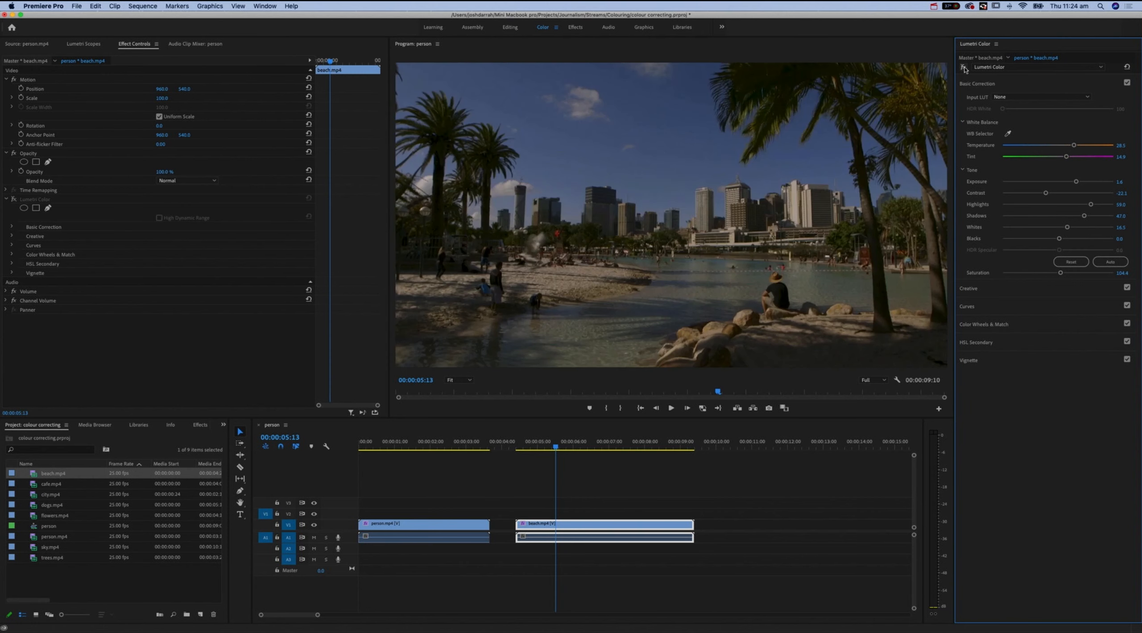
pyautogui.click(964, 68)
pyautogui.press('space')
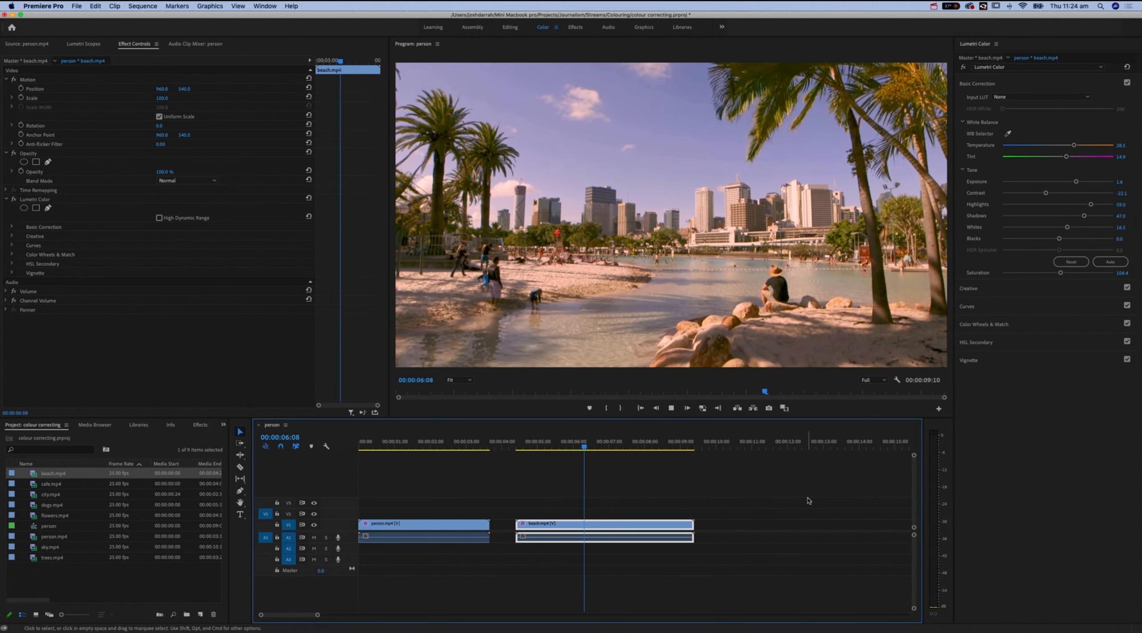
pyautogui.press('space')
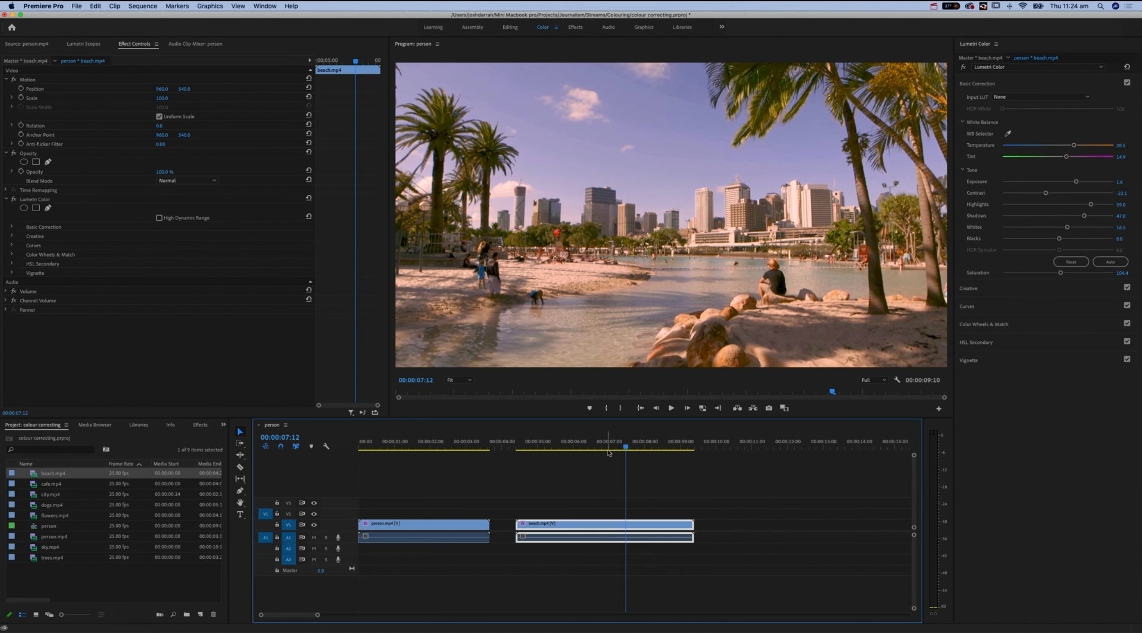
# - Go to the person clip at about 00:00:01:04, try a very high exposure, and settle on about 1.3
pyautogui.click(419, 445)
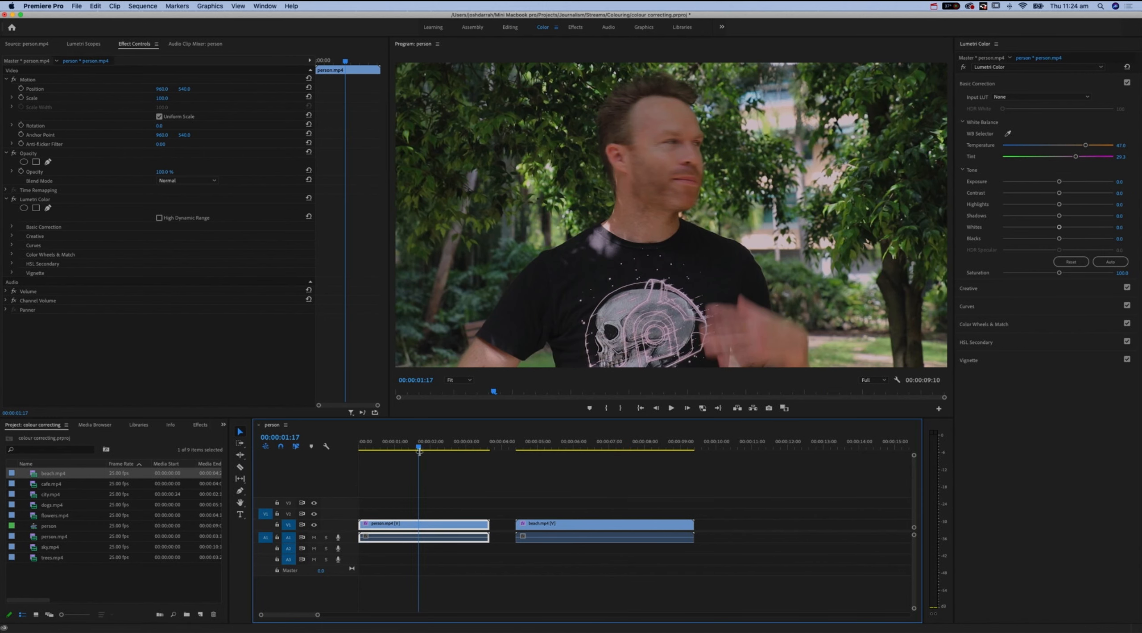
pyautogui.click(401, 445)
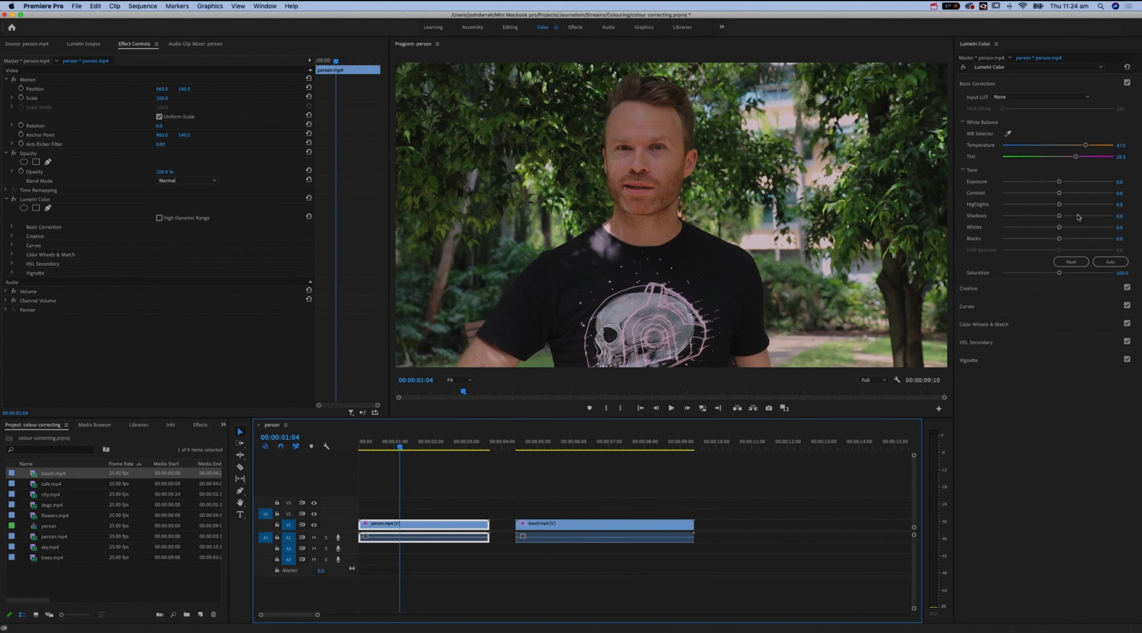
pyautogui.moveTo(1059, 182); pyautogui.dragTo(1097, 182)
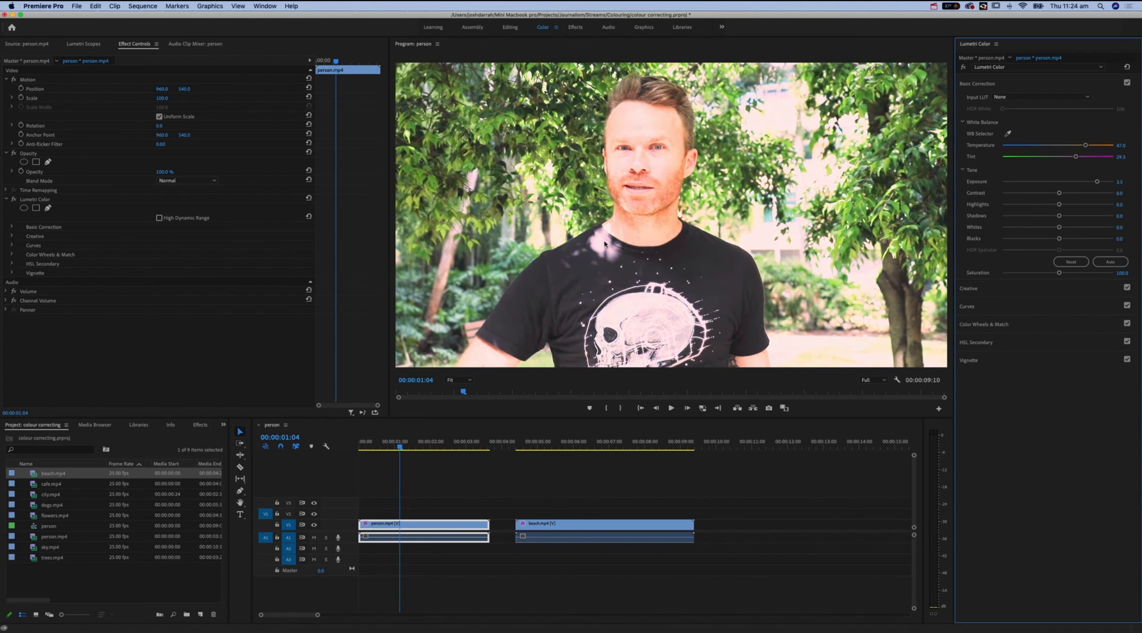
pyautogui.moveTo(1097, 182); pyautogui.dragTo(1077, 183)
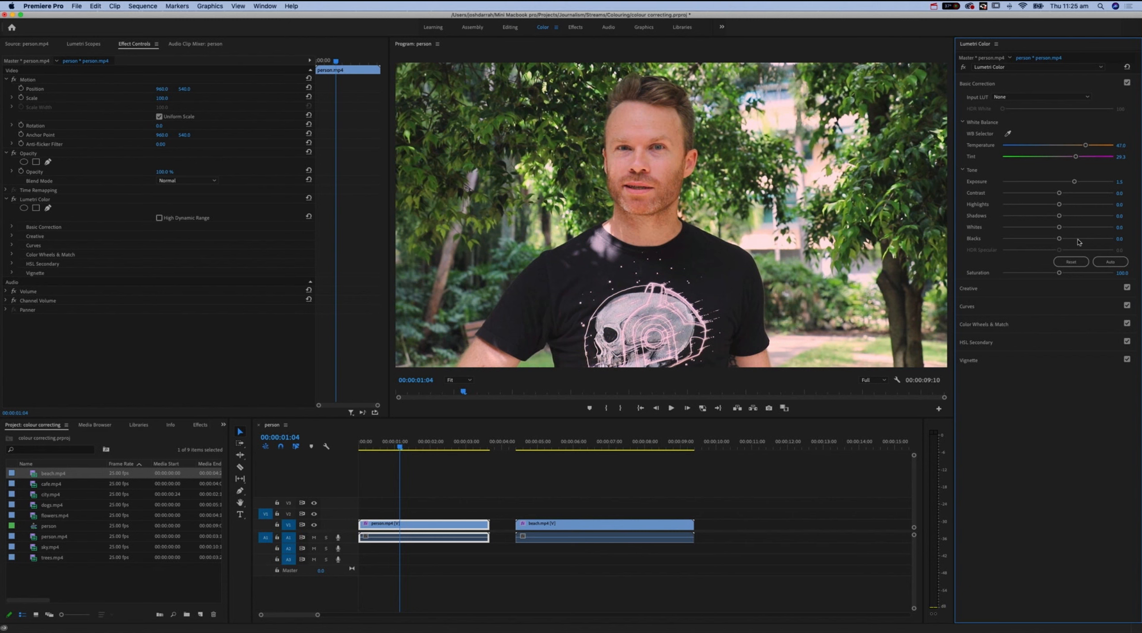
# - Raise the person clip's contrast slightly and highlights to about 10, then try maximum whites and settle just above 0
pyautogui.moveTo(1060, 193)
pyautogui.mouseDown()
pyautogui.moveTo(1083, 197)
pyautogui.moveTo(1042, 197)
pyautogui.moveTo(1091, 204)
pyautogui.moveTo(1042, 206)
pyautogui.moveTo(1063, 207)
pyautogui.mouseUp()
pyautogui.moveTo(1061, 230); pyautogui.dragTo(1114, 232)
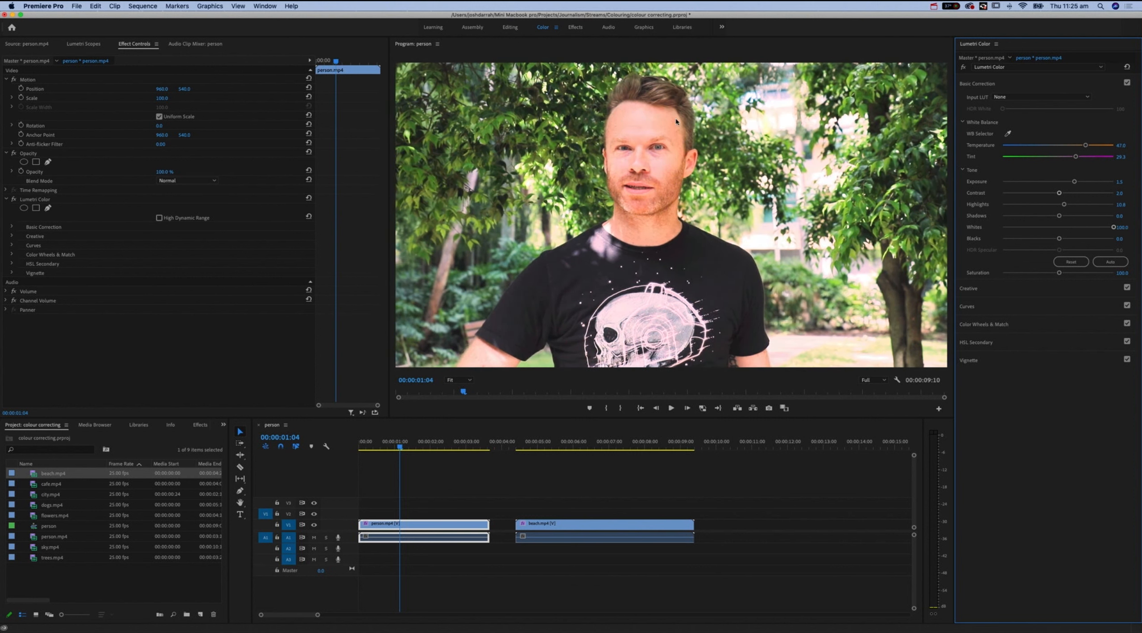
pyautogui.moveTo(1114, 228); pyautogui.dragTo(1063, 228)
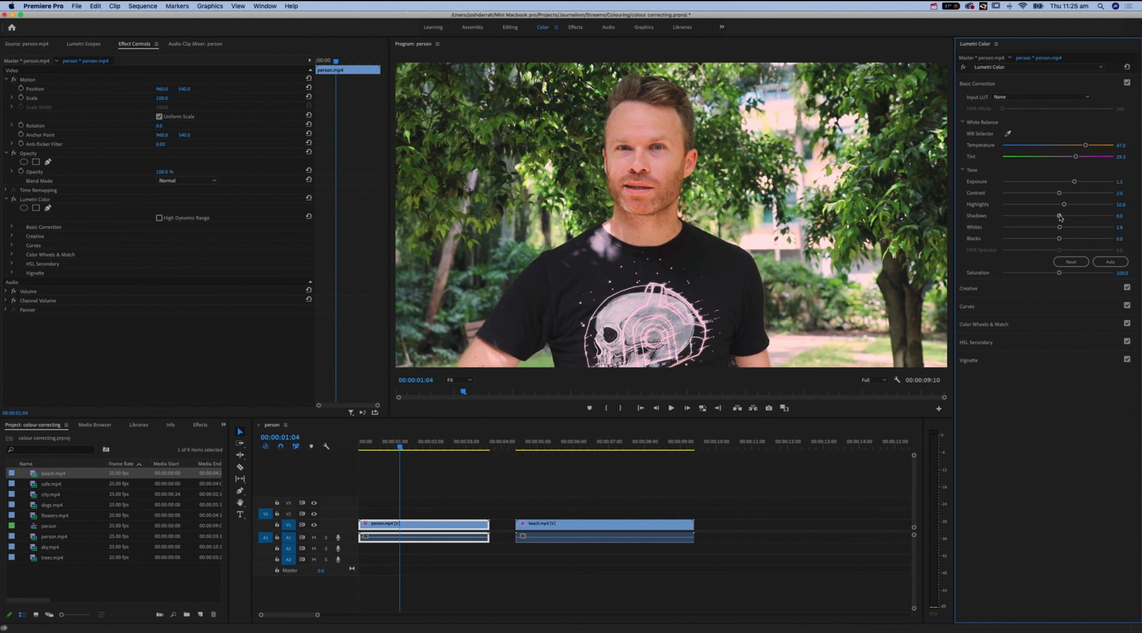
# - Try stronger shadows on the person clip, settle on about 22, and compare the result with the uncorrected image
pyautogui.moveTo(1063, 216); pyautogui.dragTo(1082, 217)
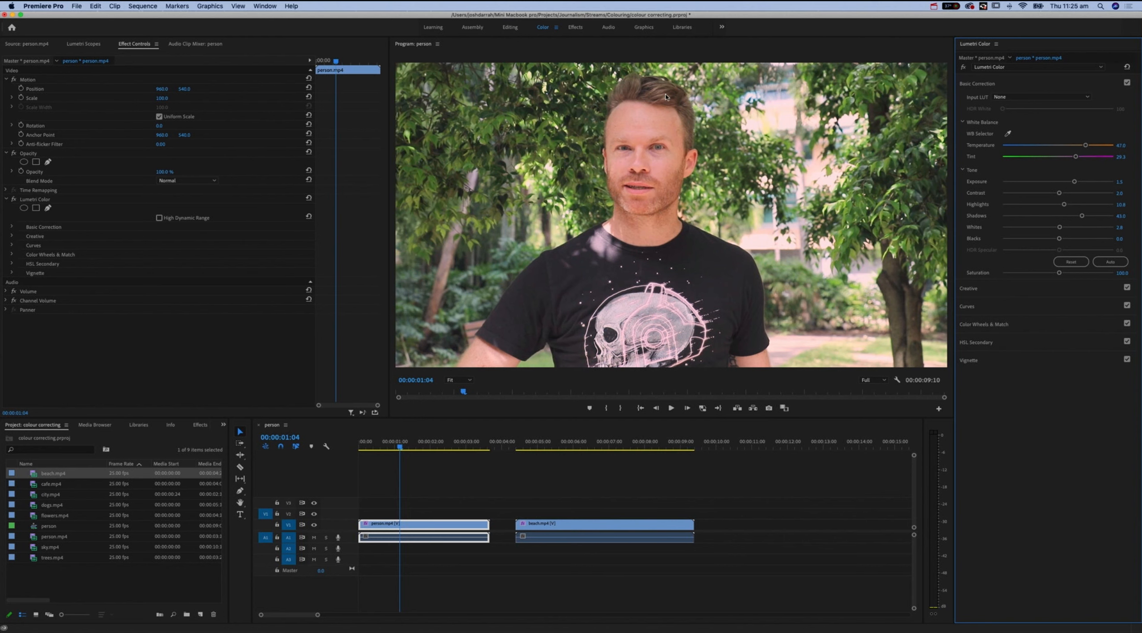
pyautogui.moveTo(1082, 216)
pyautogui.mouseDown()
pyautogui.moveTo(1103, 218)
pyautogui.moveTo(1069, 222)
pyautogui.mouseUp()
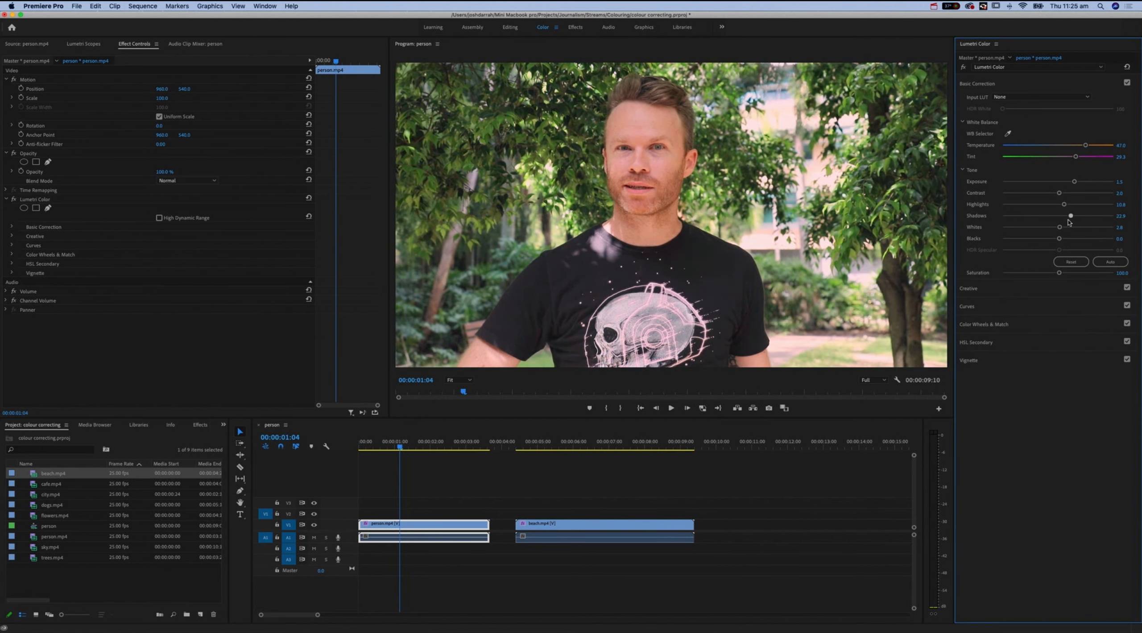
pyautogui.click(964, 67)
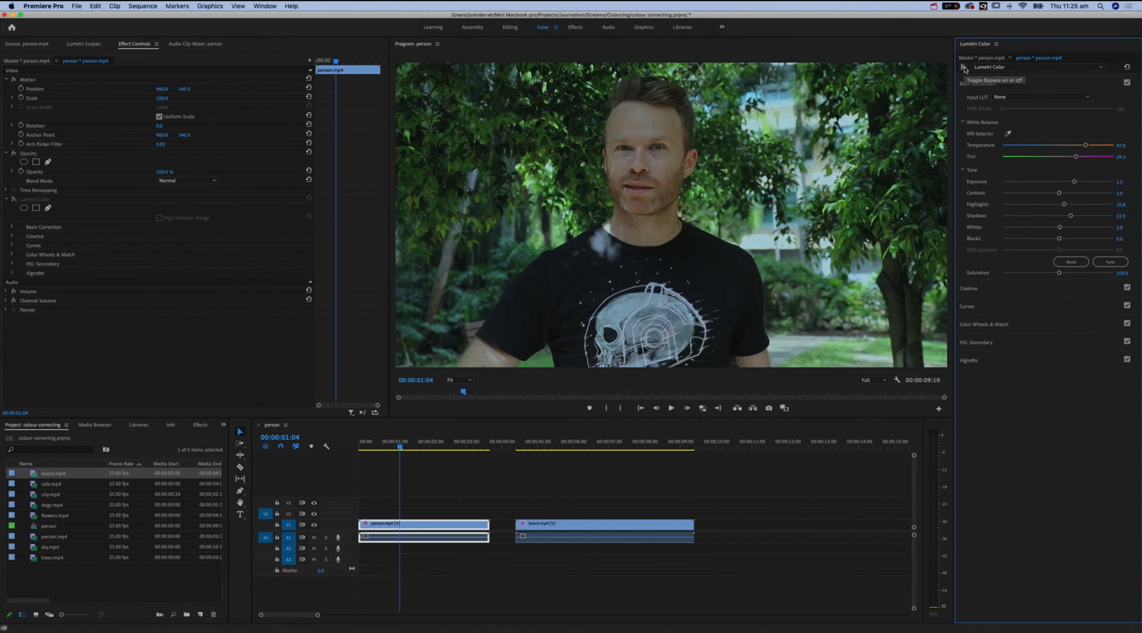
pyautogui.click(964, 68)
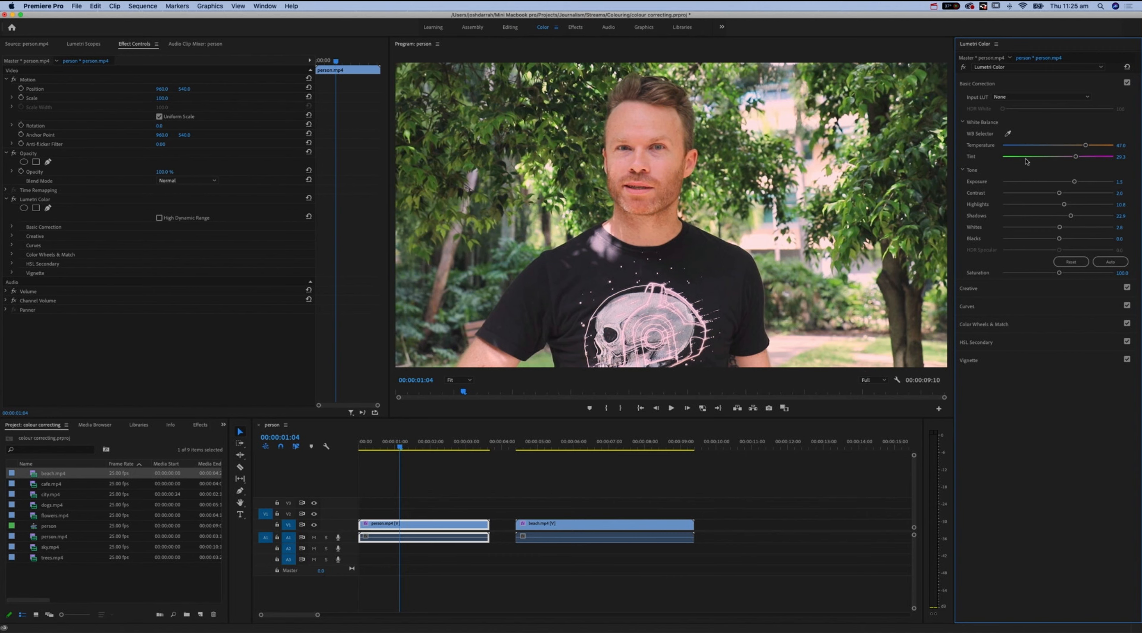
# - Lower the person clip's exposure to about 0.8, and after trying strong saturation set it to about 103
pyautogui.moveTo(1073, 182); pyautogui.dragTo(1068, 182)
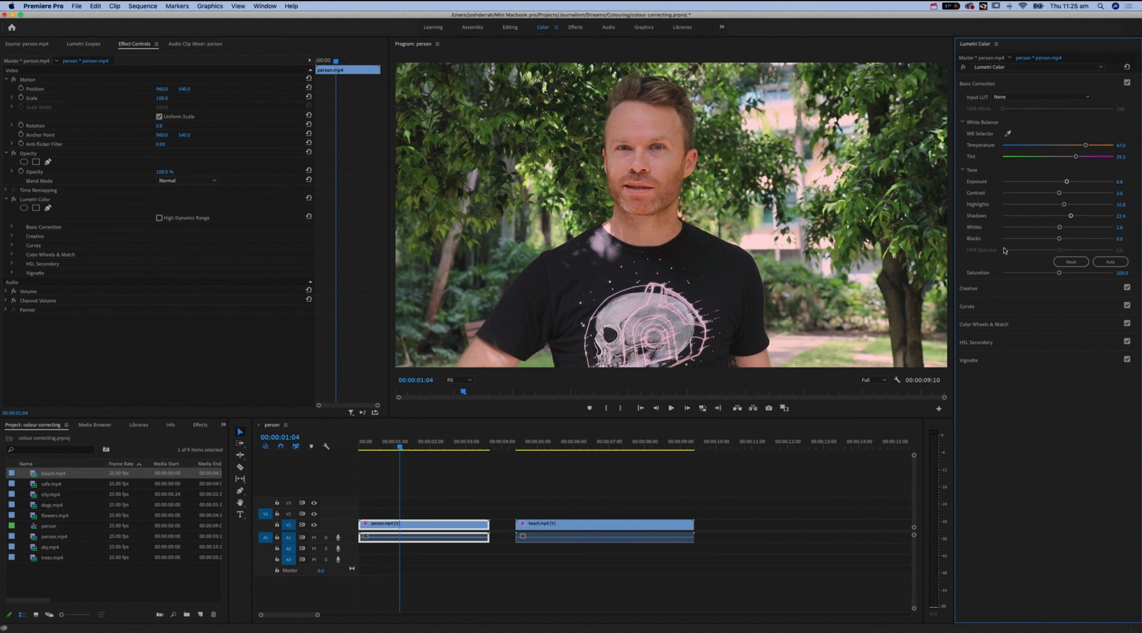
pyautogui.moveTo(1059, 273); pyautogui.dragTo(1089, 275)
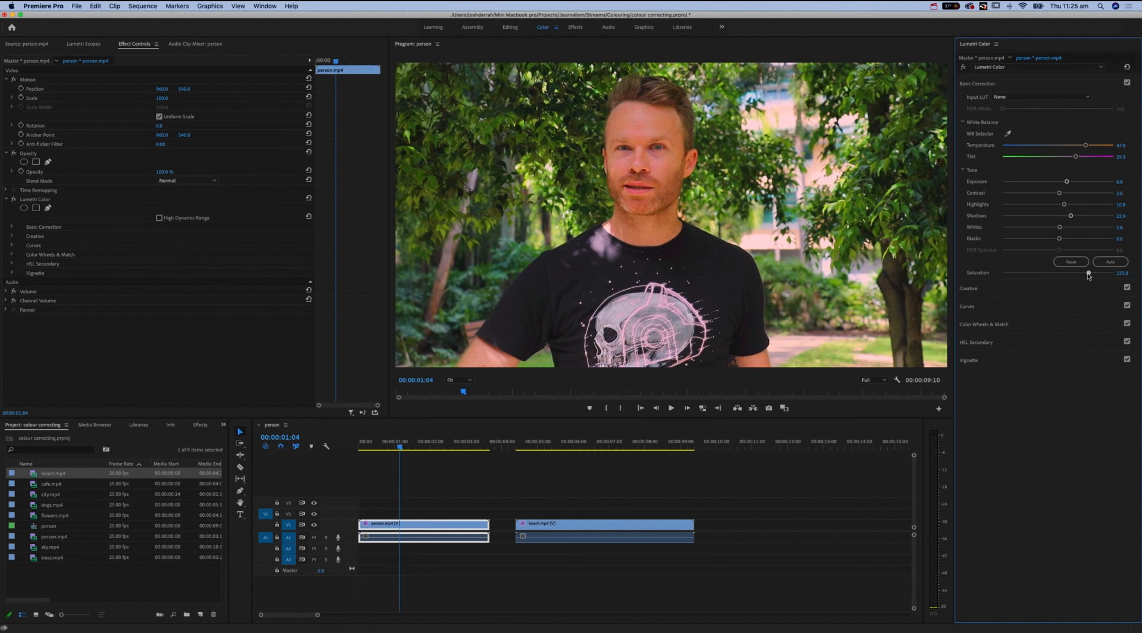
pyautogui.moveTo(1088, 274); pyautogui.dragTo(1062, 280)
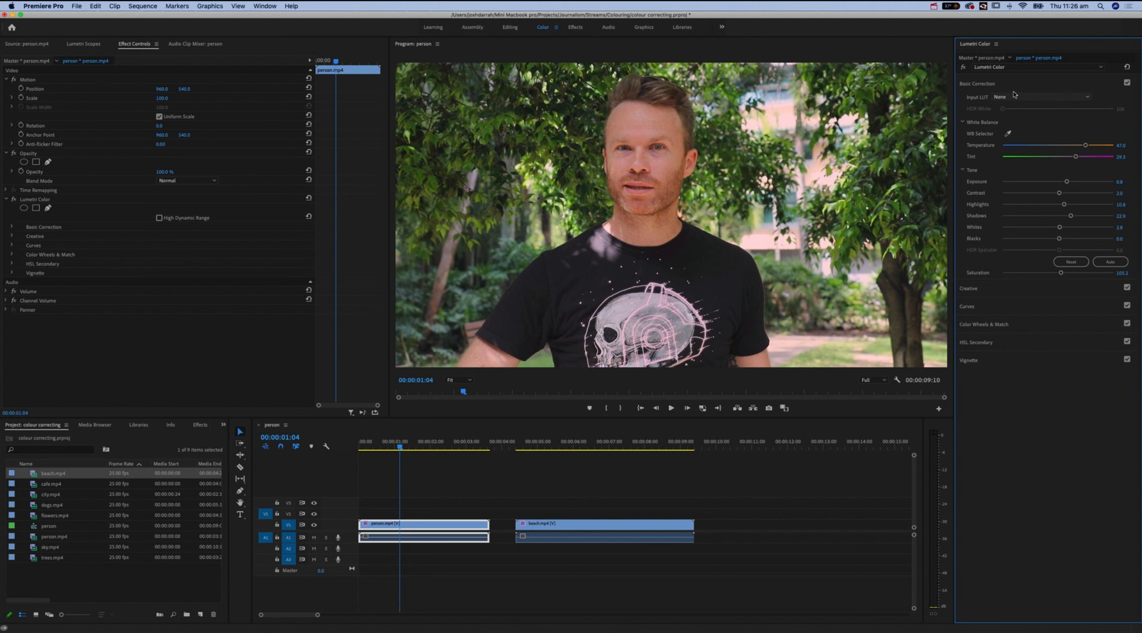
# - Look through the Creative and Curves settings of the Lumetri effect and return to Basic Correction
pyautogui.click(985, 83)
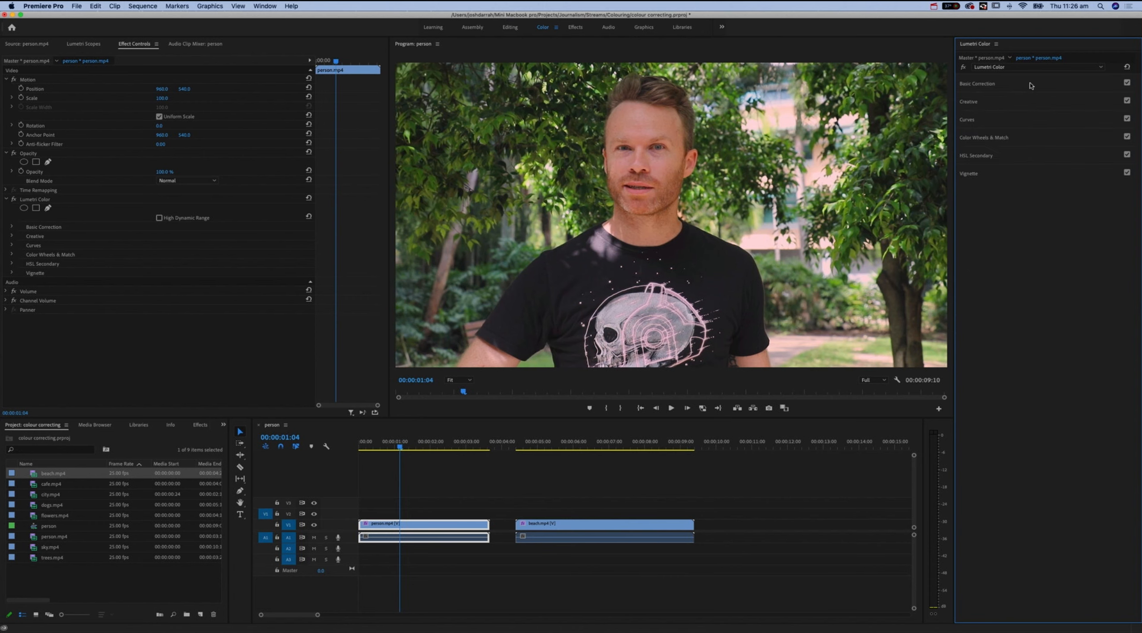
pyautogui.click(1009, 84)
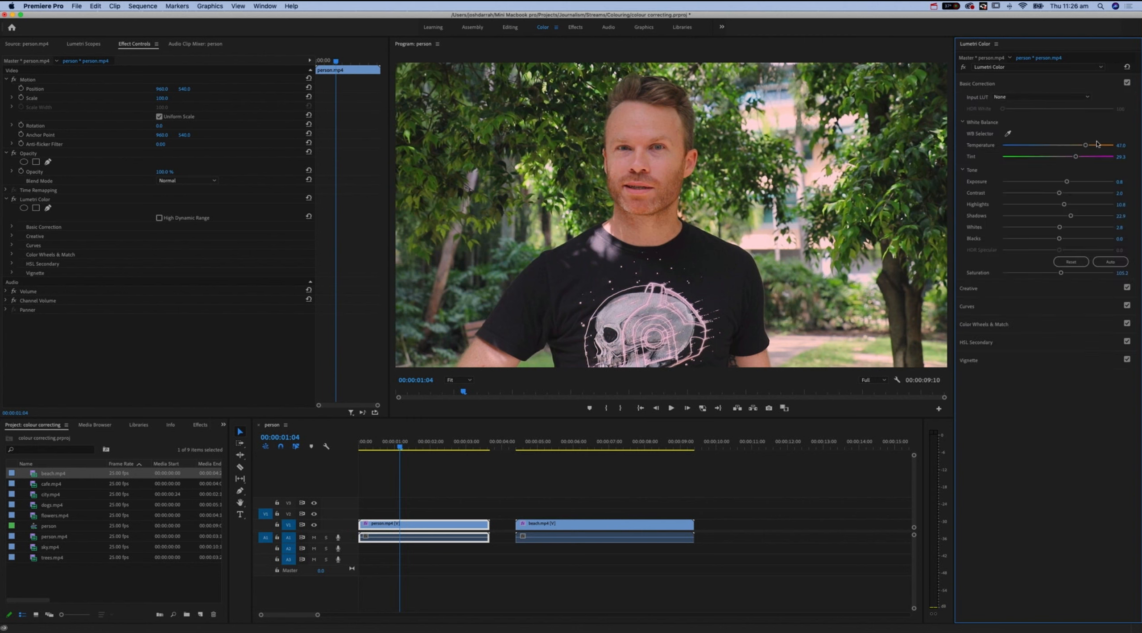
pyautogui.click(1022, 84)
pyautogui.click(1005, 107)
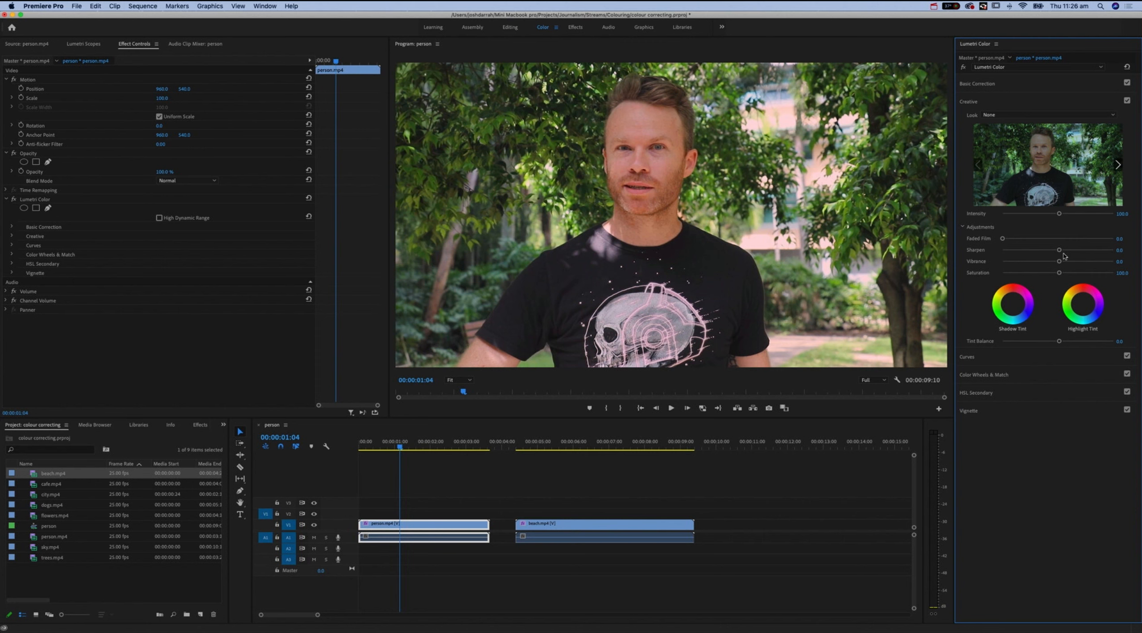
pyautogui.click(1020, 360)
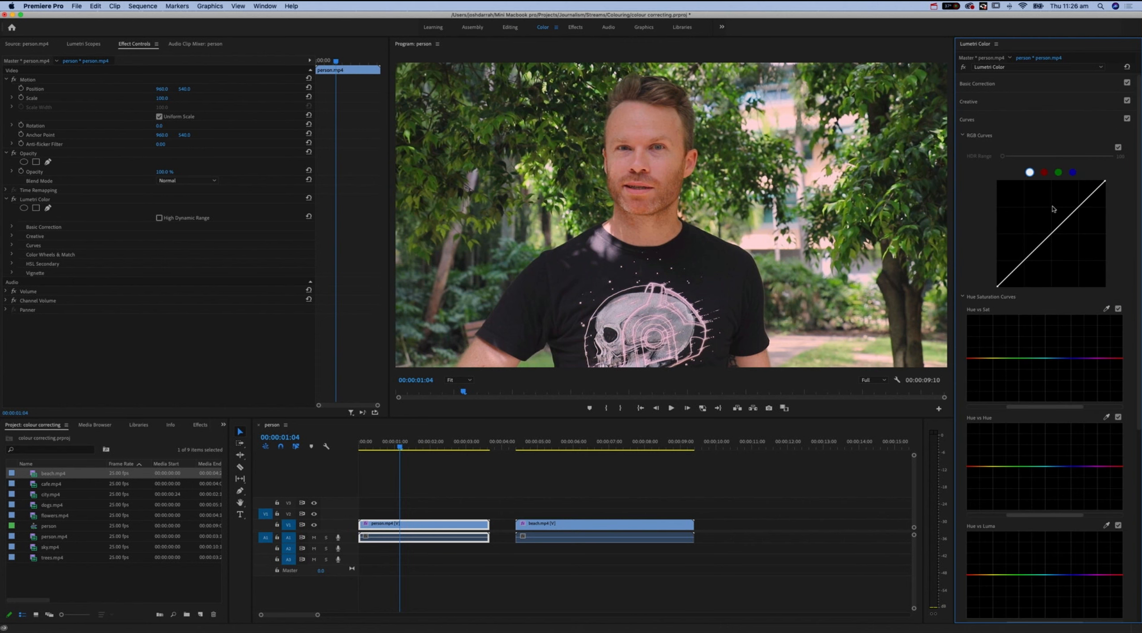
pyautogui.click(971, 121)
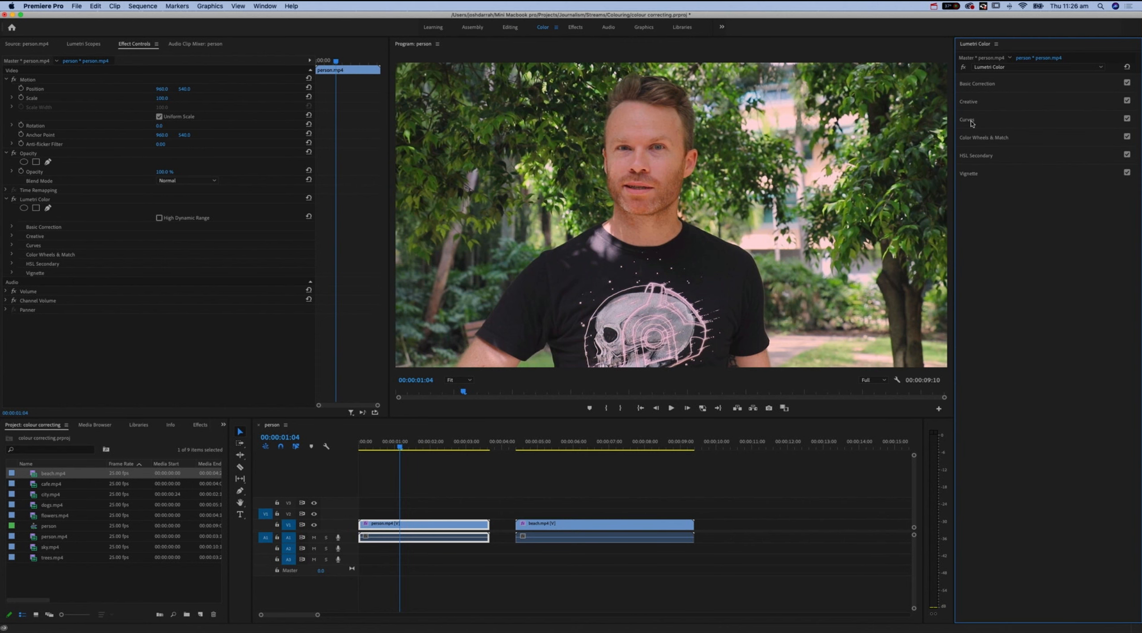
pyautogui.click(1030, 87)
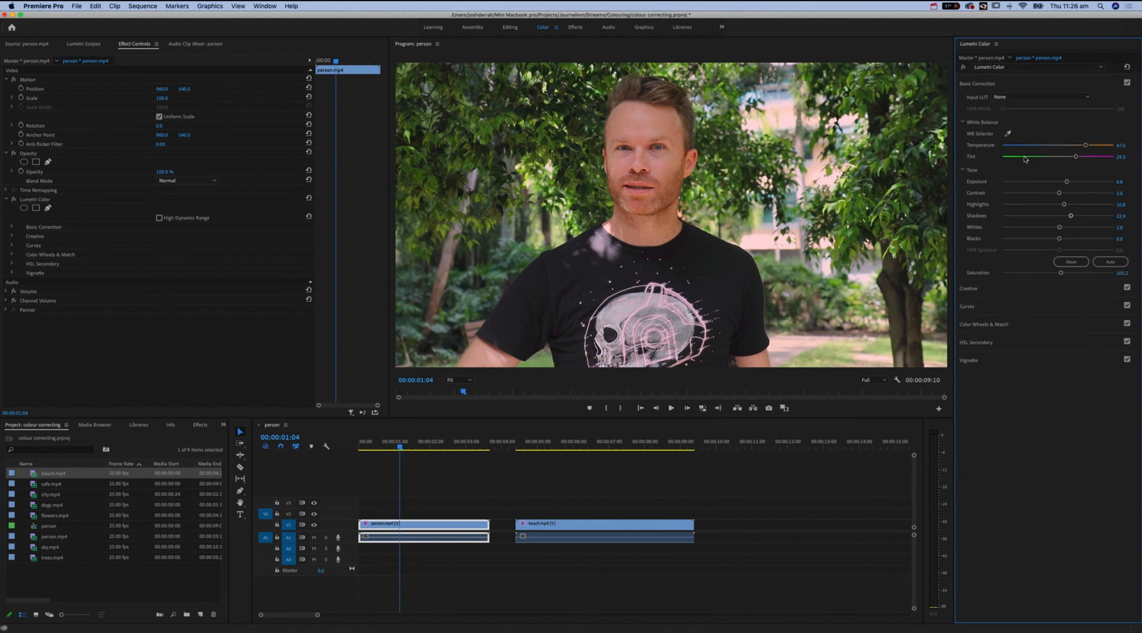
# - Add cafe.mp4 to the sequence after the beach clip and show its effect controls with the playhead on it
pyautogui.click(703, 464)
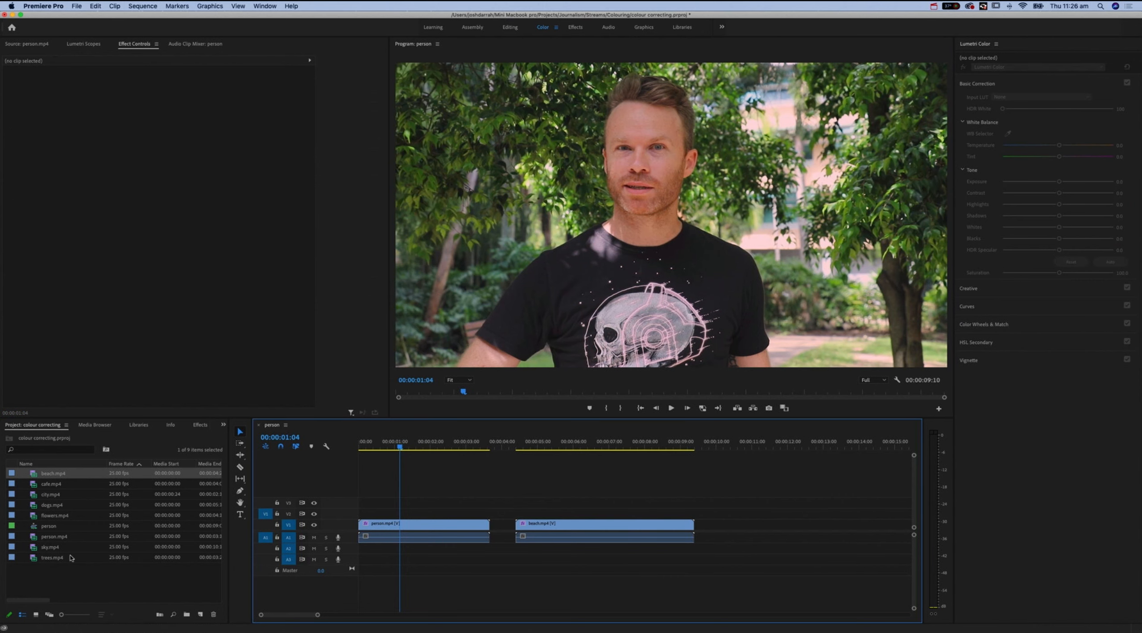
pyautogui.doubleClick(50, 484)
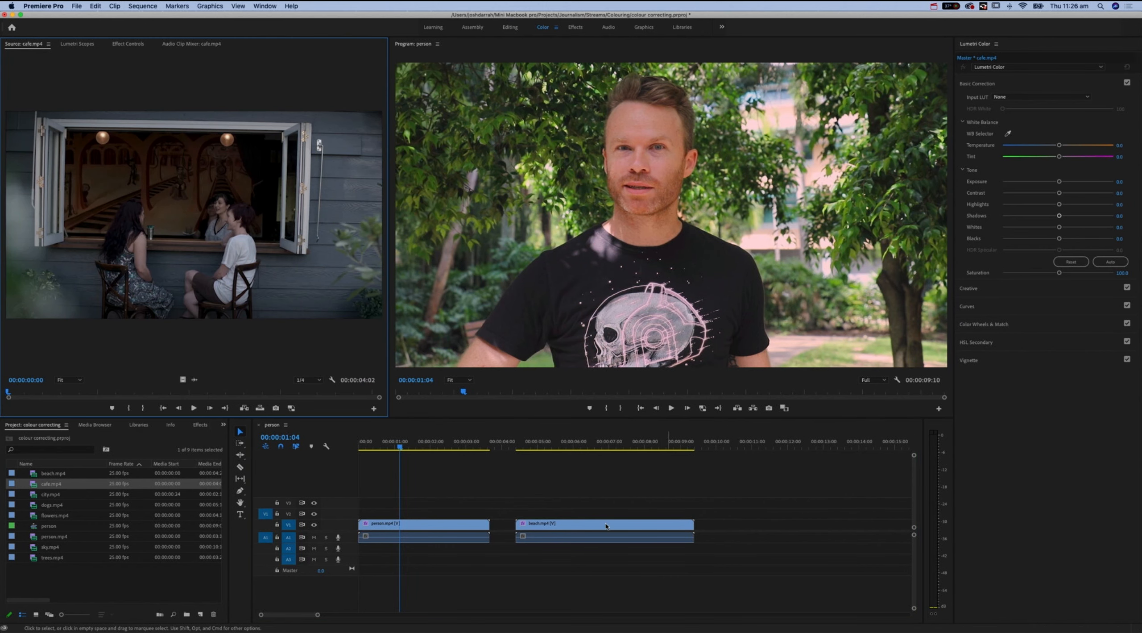
pyautogui.moveTo(51, 486); pyautogui.dragTo(737, 527)
pyautogui.click(754, 446)
pyautogui.moveTo(755, 448); pyautogui.dragTo(763, 448)
pyautogui.click(128, 44)
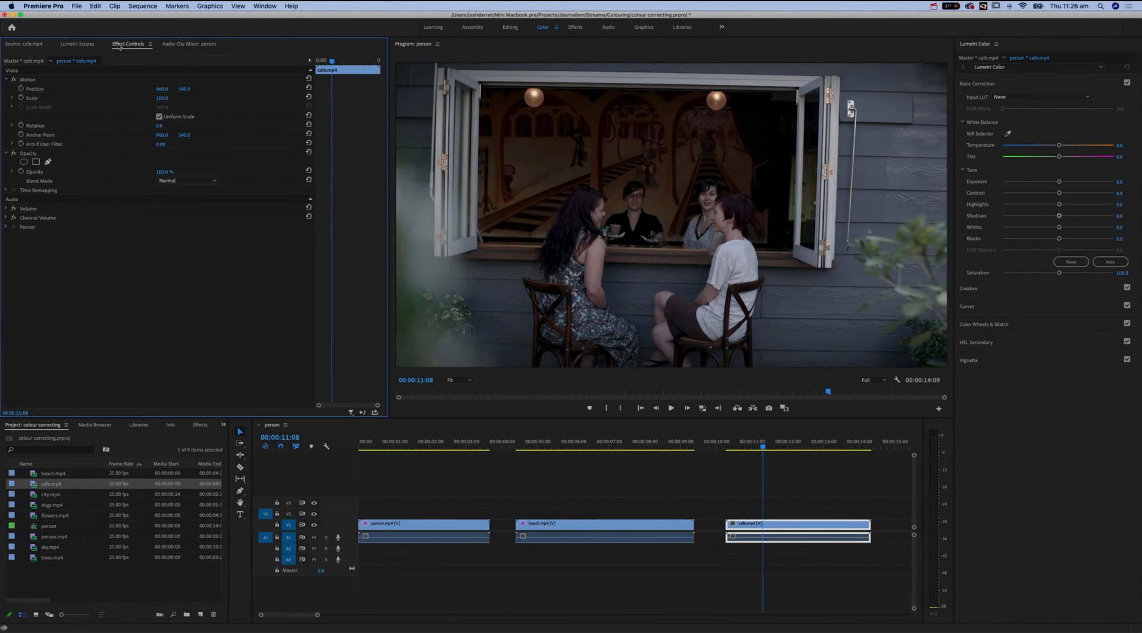
# - Select the cafe clip at about 00:00:11:24 and warm its temperature to about 47
pyautogui.click(786, 444)
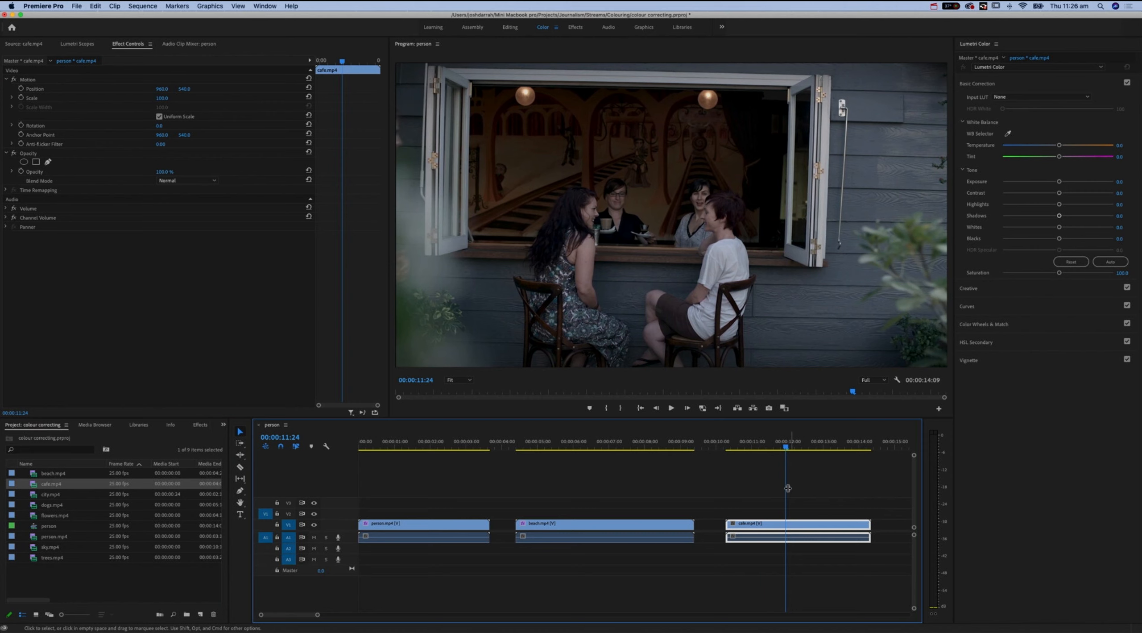
pyautogui.hscroll(3, 797, 505)
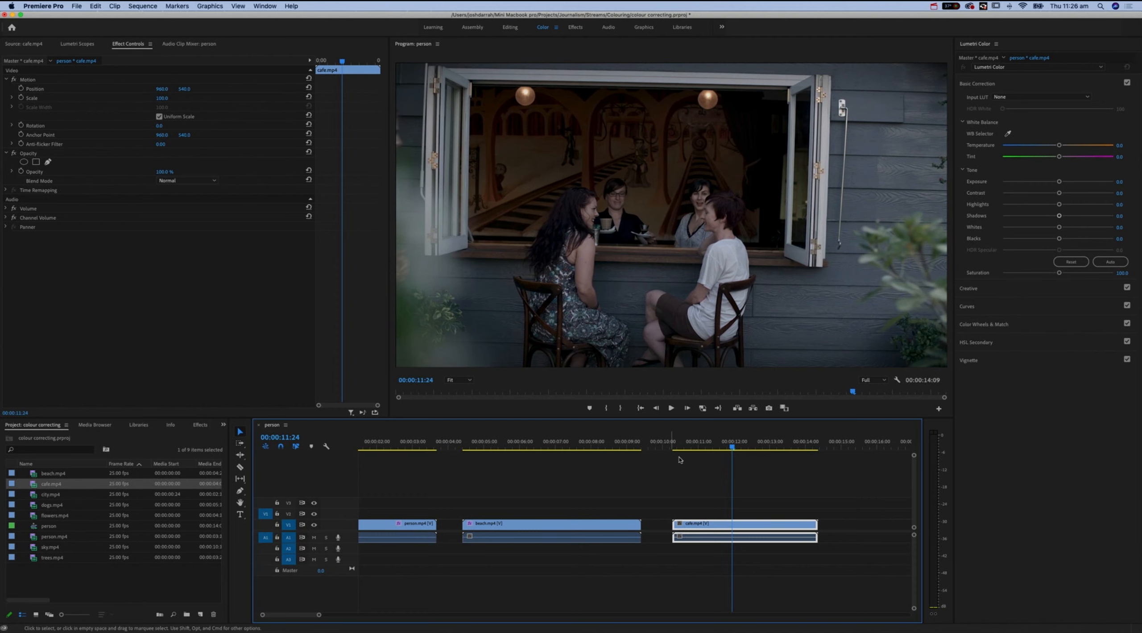
pyautogui.click(782, 468)
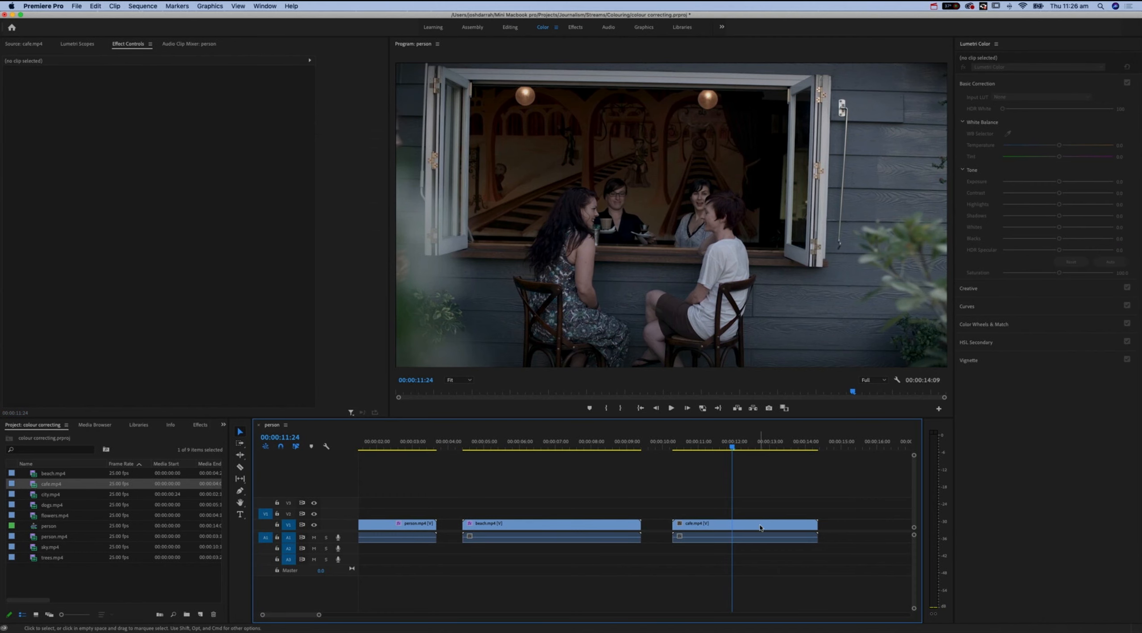
pyautogui.click(762, 523)
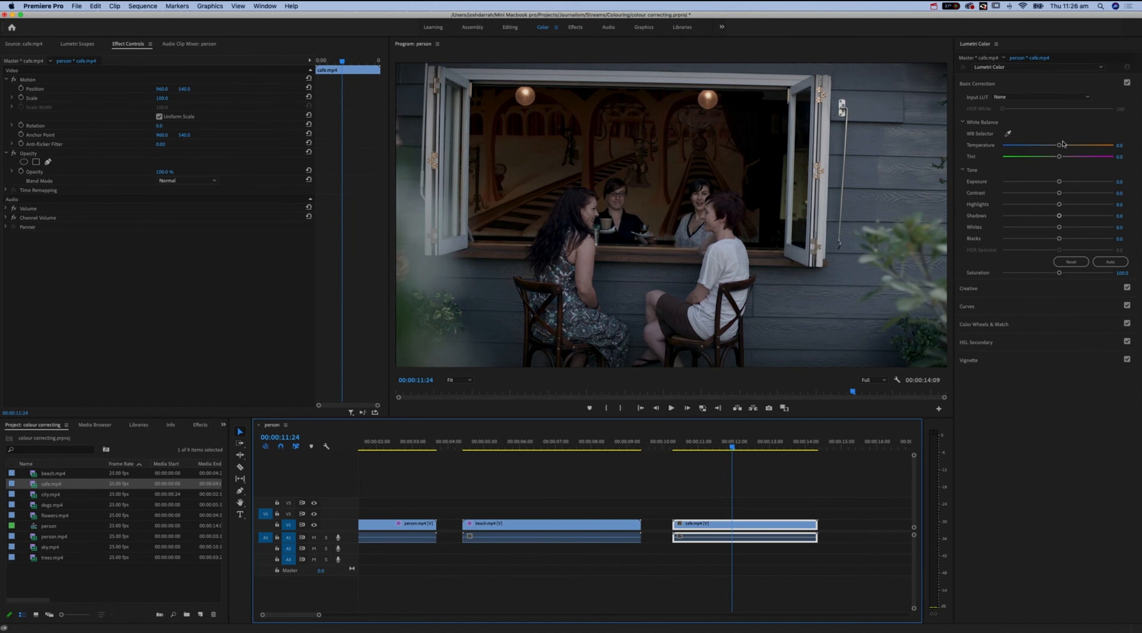
pyautogui.moveTo(1061, 147); pyautogui.dragTo(1084, 150)
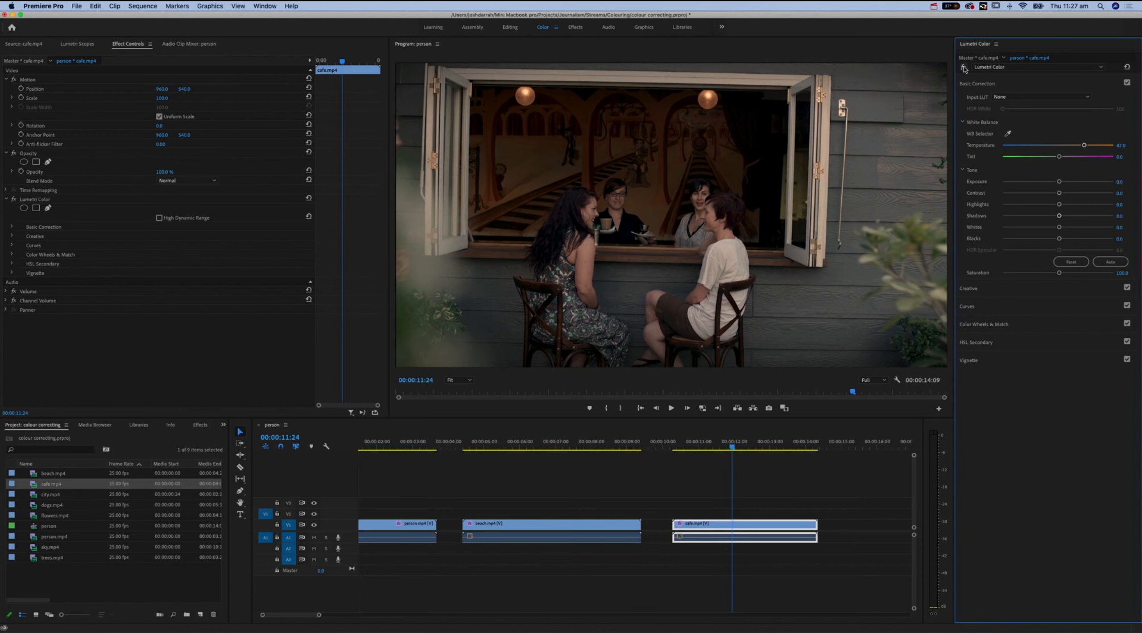
# - Compare the cafe clip with and without its temperature correction by toggling the Lumetri Color bypass
pyautogui.click(964, 66)
pyautogui.click(964, 67)
pyautogui.click(963, 68)
pyautogui.click(963, 68)
pyautogui.click(963, 68)
pyautogui.click(964, 67)
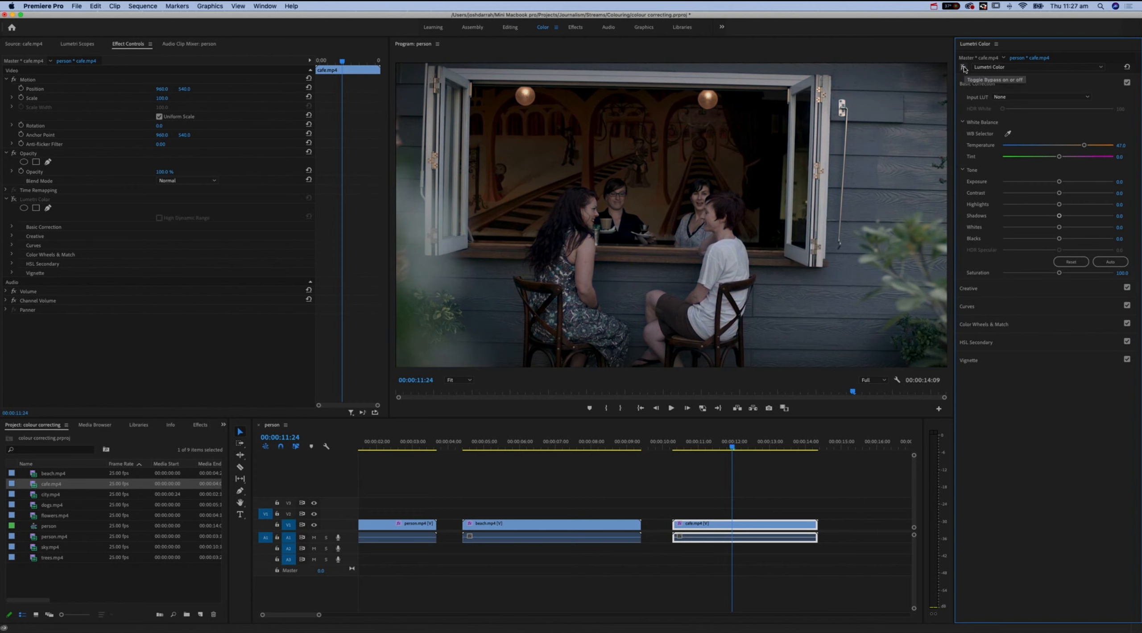
# - Turn the cafe clip's Lumetri correction back on and add sky.mp4 to the sequence after it
pyautogui.click(964, 67)
pyautogui.click(810, 495)
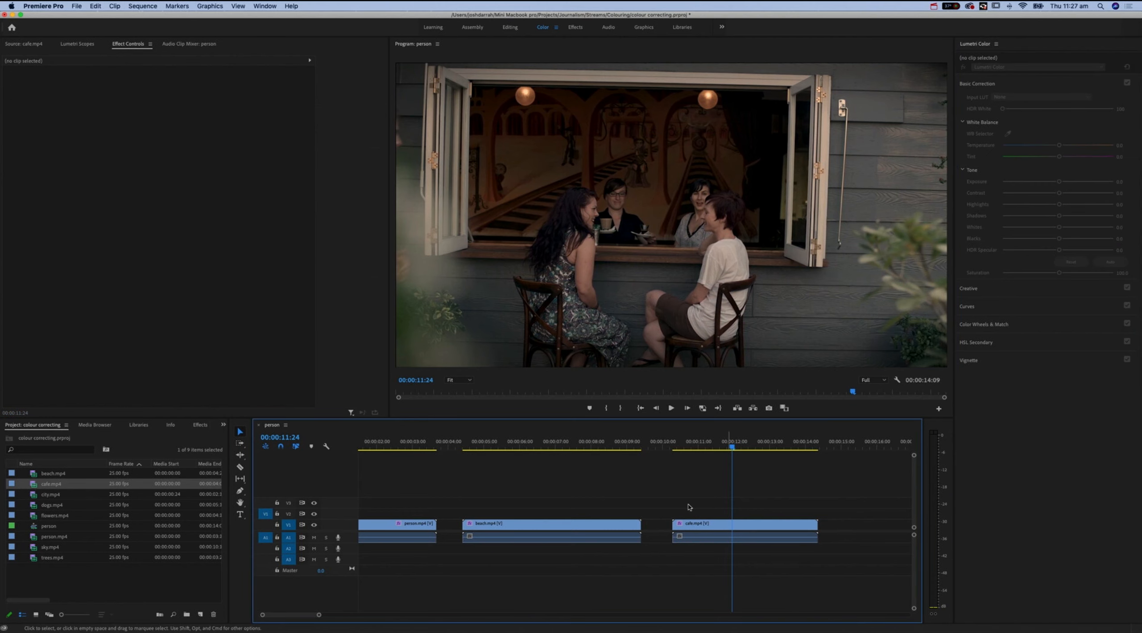
pyautogui.click(87, 586)
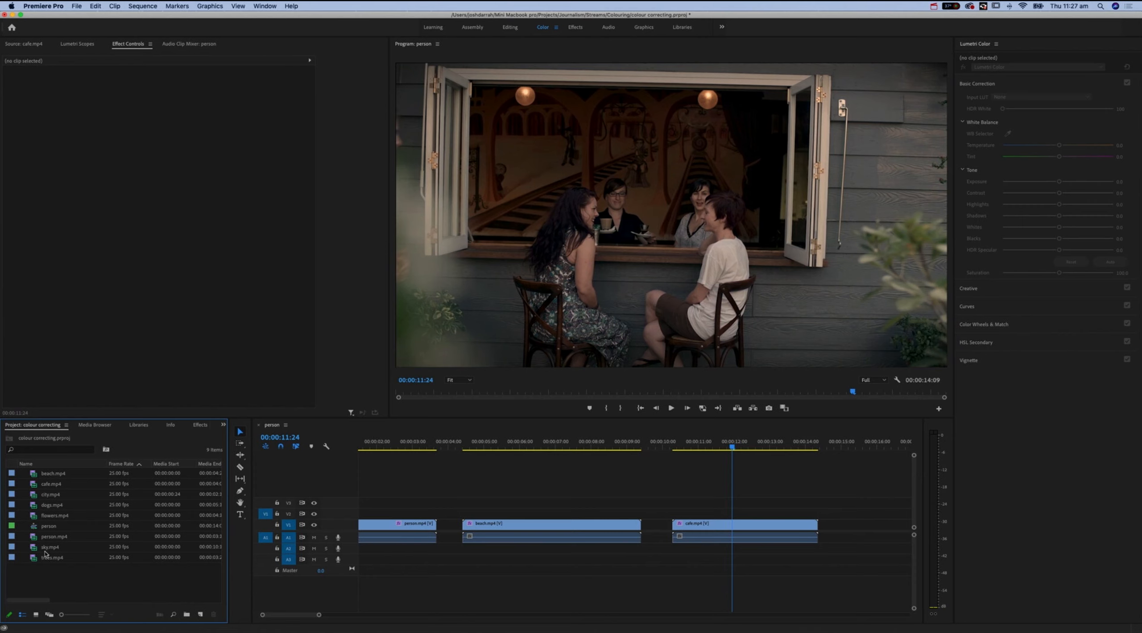
pyautogui.moveTo(35, 549); pyautogui.dragTo(842, 526)
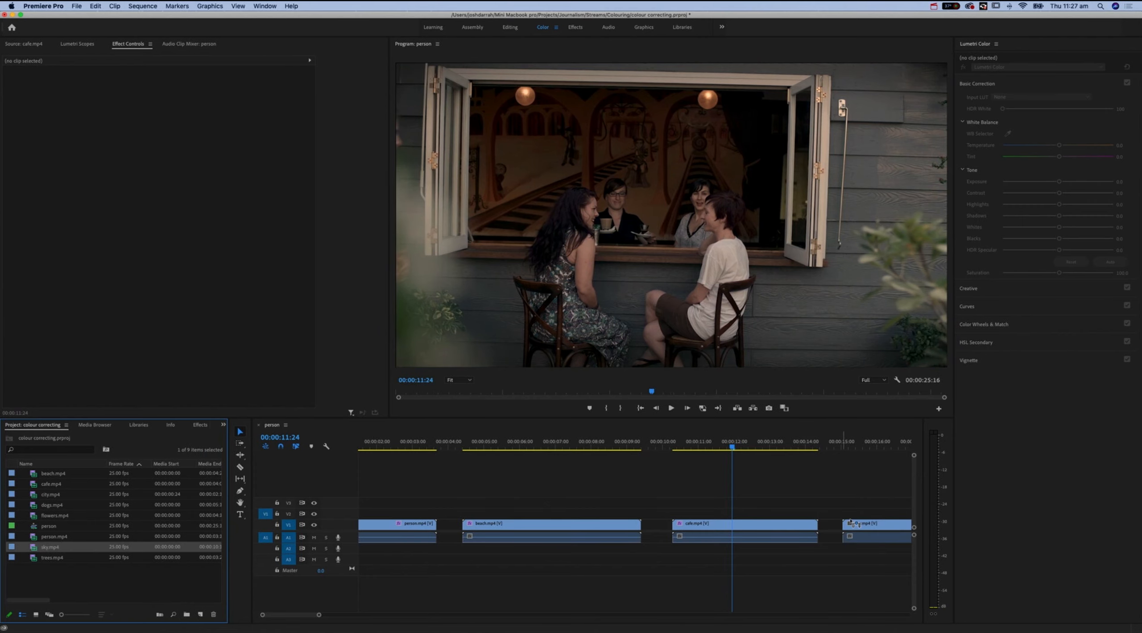
pyautogui.moveTo(861, 444); pyautogui.dragTo(877, 455)
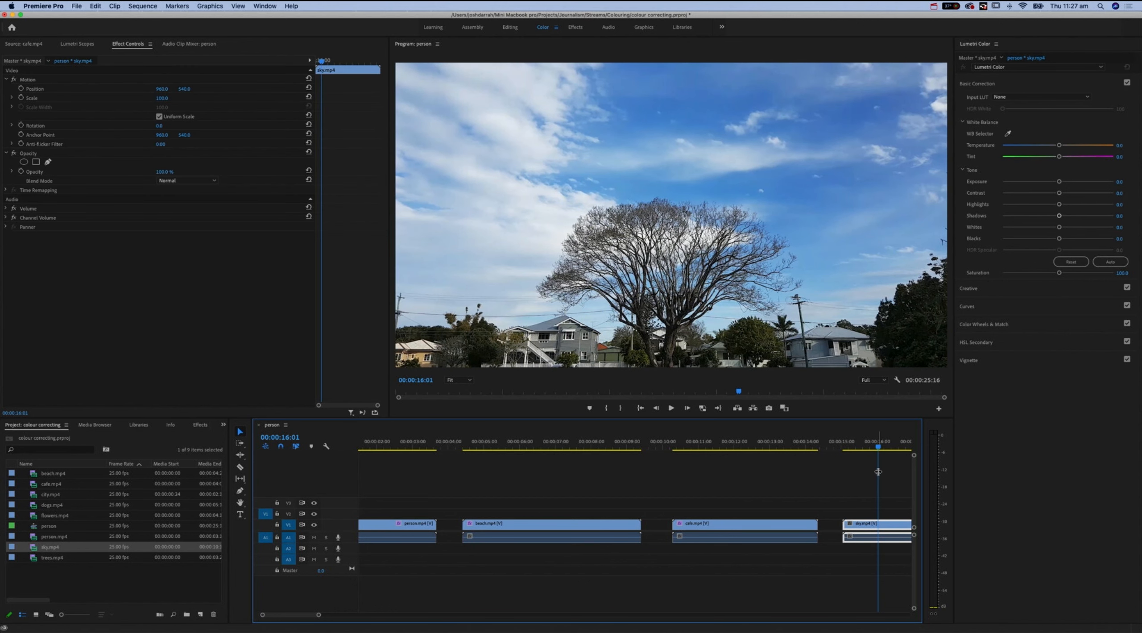
# - Select the sky clip at 00:00:18:16 and warm its temperature to about 47
pyautogui.hscroll(10, 864, 478)
pyautogui.hscroll(4, 865, 478)
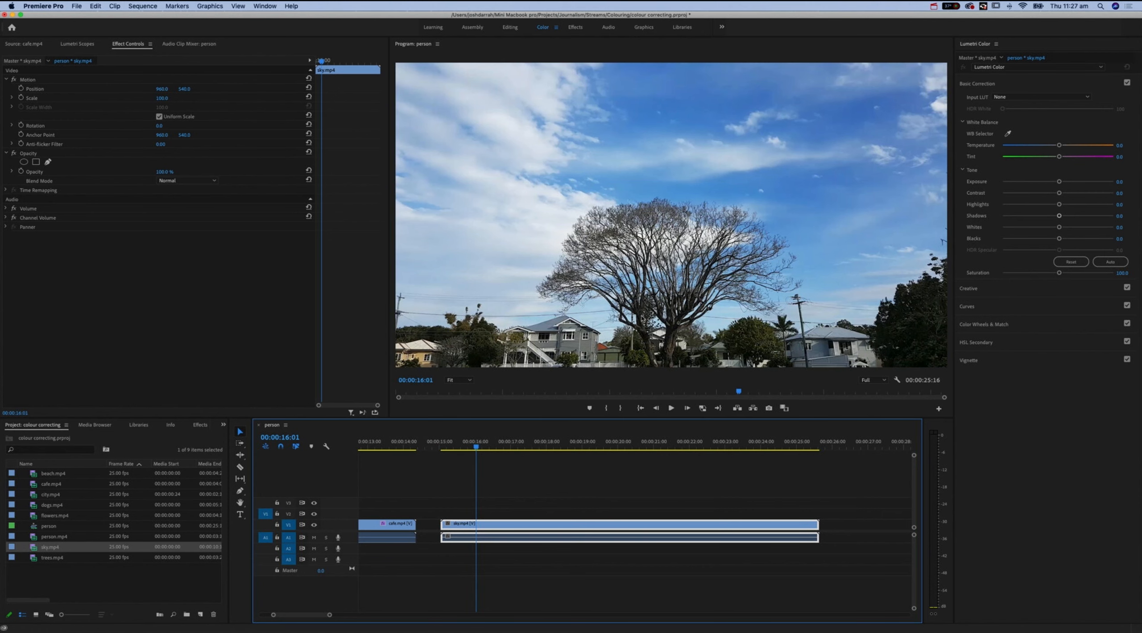
pyautogui.click(584, 482)
pyautogui.click(569, 445)
pyautogui.click(594, 527)
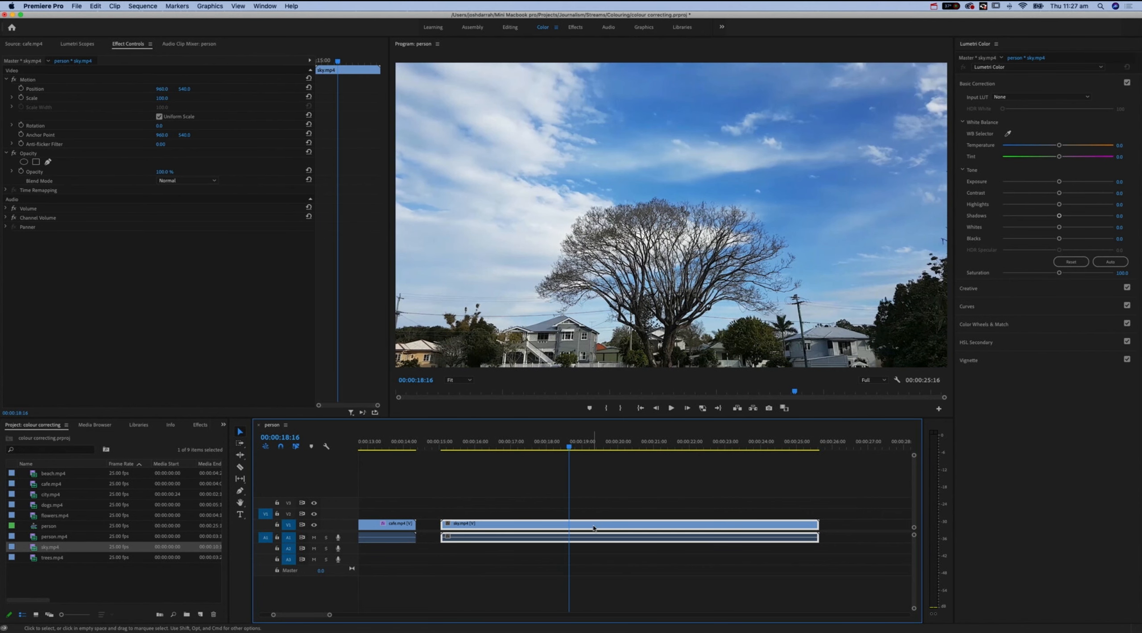
pyautogui.moveTo(1059, 145)
pyautogui.mouseDown()
pyautogui.moveTo(1093, 146)
pyautogui.moveTo(1048, 148)
pyautogui.mouseUp()
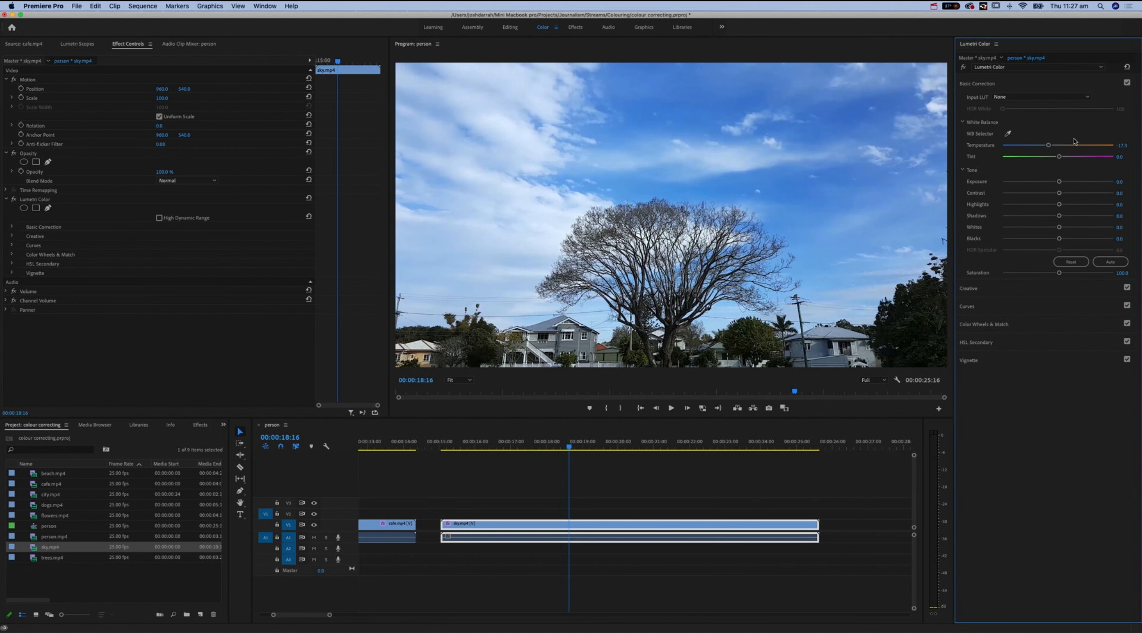
pyautogui.moveTo(1049, 146); pyautogui.dragTo(1084, 148)
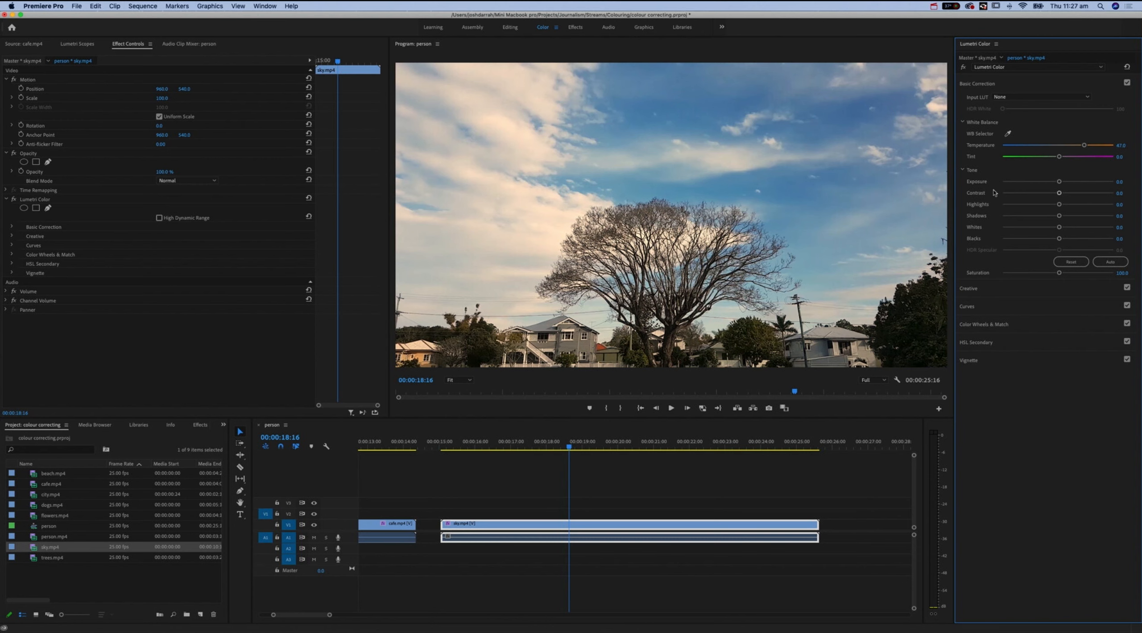
# - Compare the sky clip with and without its temperature correction by toggling the Lumetri Color bypass
pyautogui.click(964, 67)
pyautogui.click(963, 67)
pyautogui.click(965, 68)
pyautogui.click(964, 68)
pyautogui.click(964, 67)
pyautogui.click(964, 68)
pyautogui.click(770, 490)
# - Add dogs.mp4 to the sequence after the sky clip and return to the effect controls
pyautogui.press('-')
pyautogui.press('-')
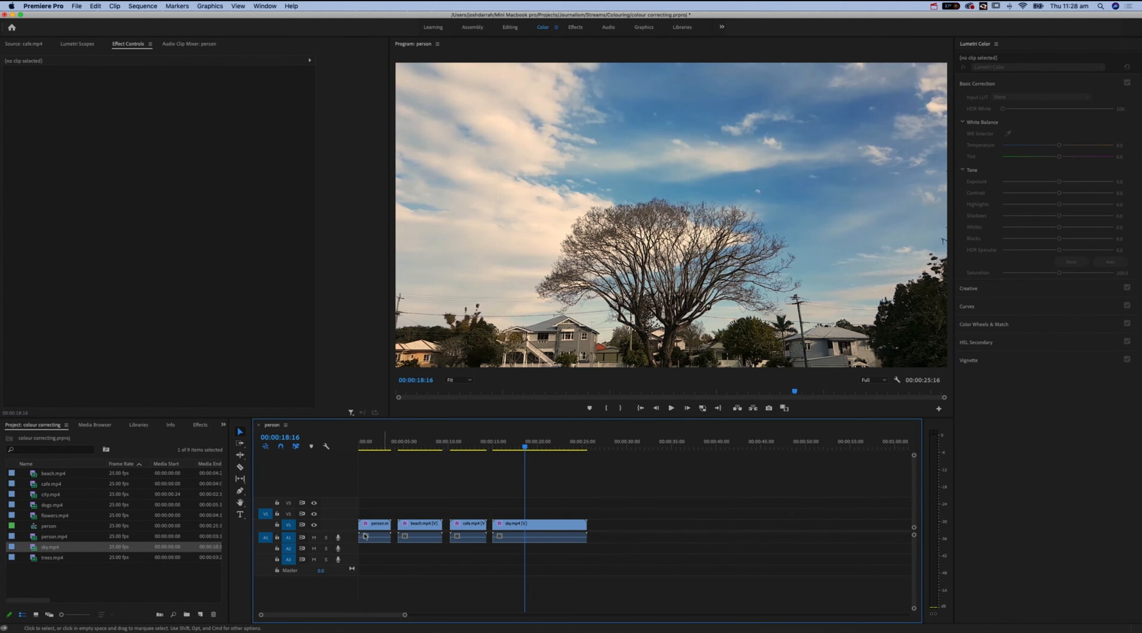
pyautogui.doubleClick(34, 504)
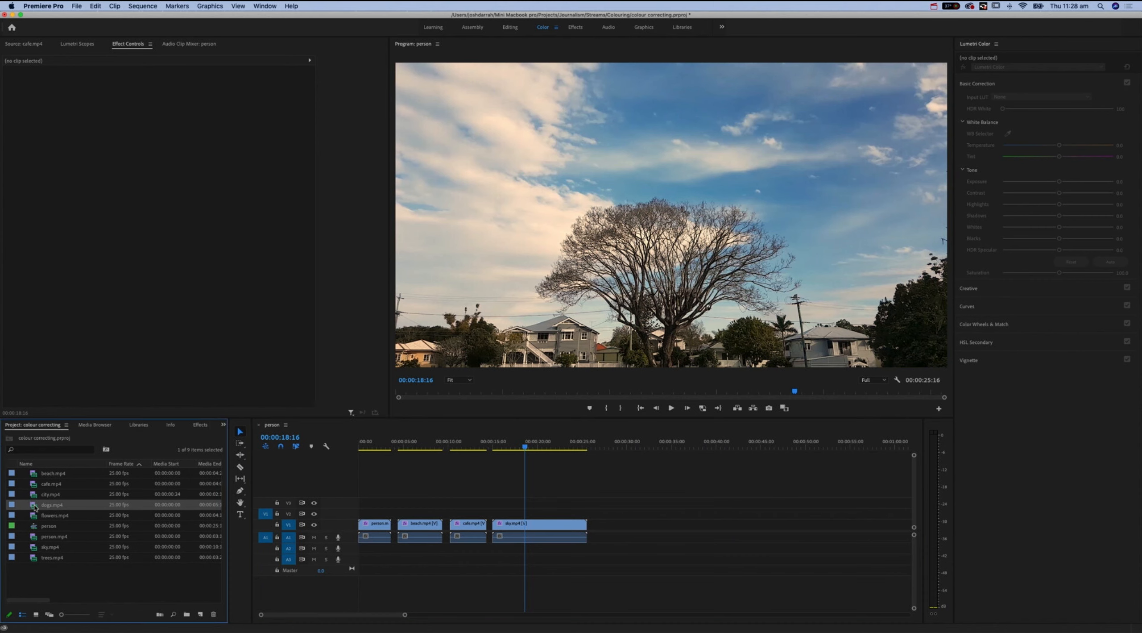
pyautogui.moveTo(241, 304); pyautogui.dragTo(616, 529)
pyautogui.click(127, 45)
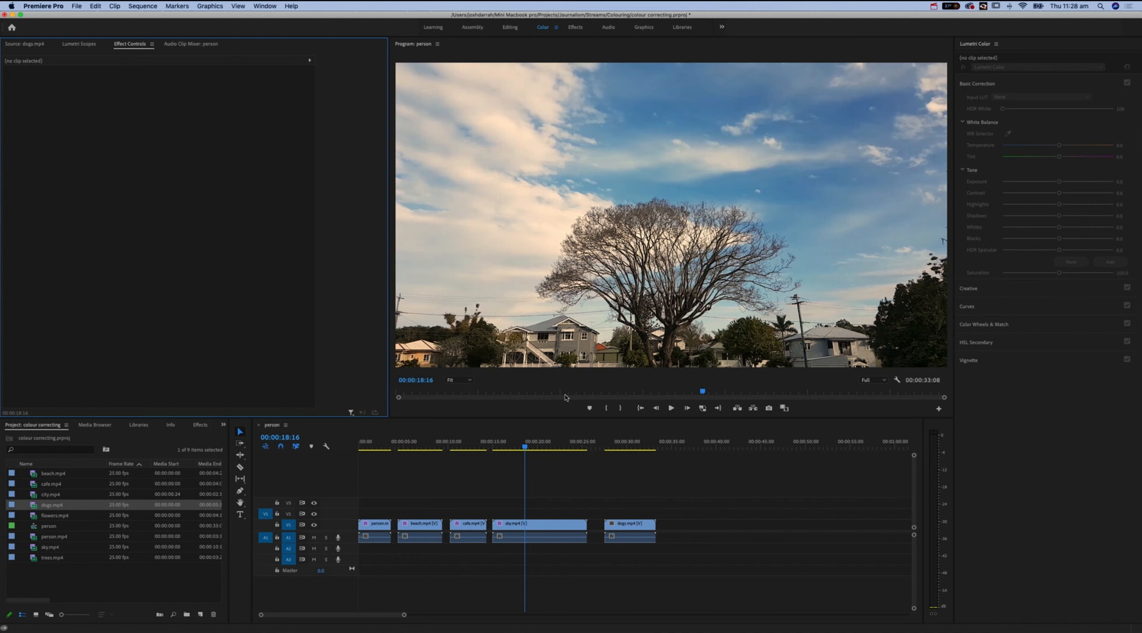
# - Preview the dogs clip and park the playhead at 00:00:30:08 with the clip selected
pyautogui.click(612, 442)
pyautogui.click(693, 480)
pyautogui.press('=')
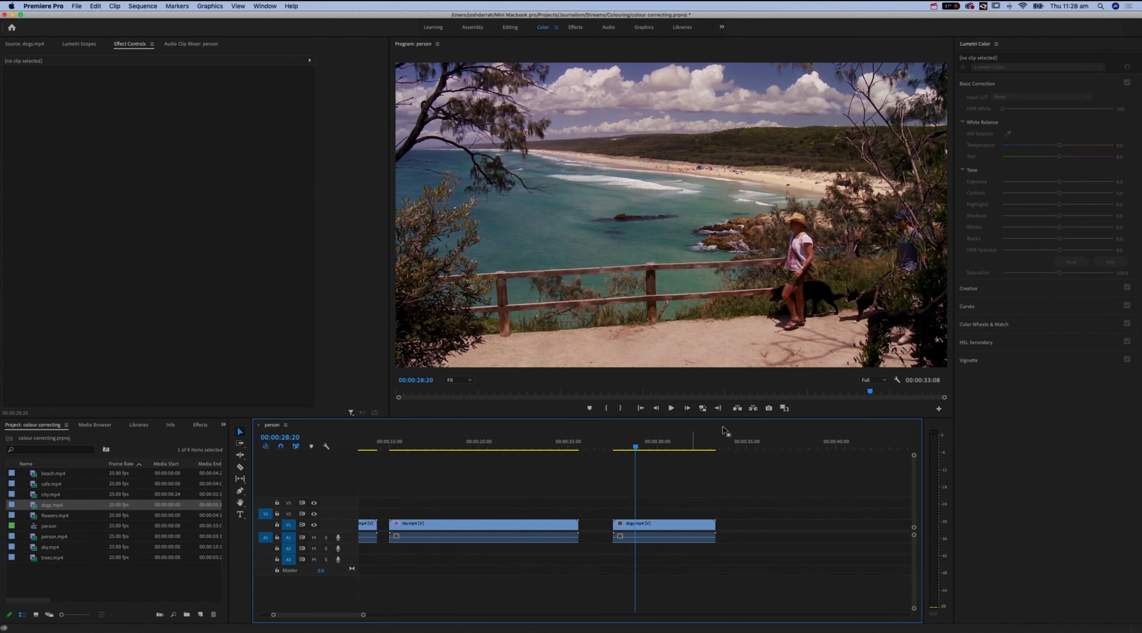
pyautogui.press('space')
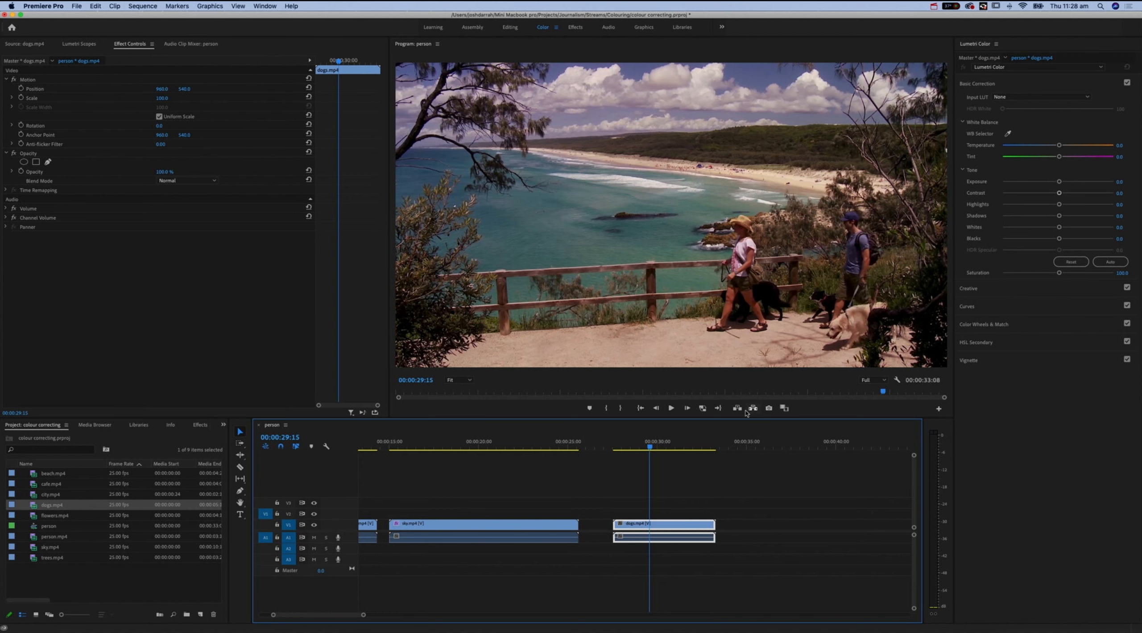
pyautogui.click(664, 447)
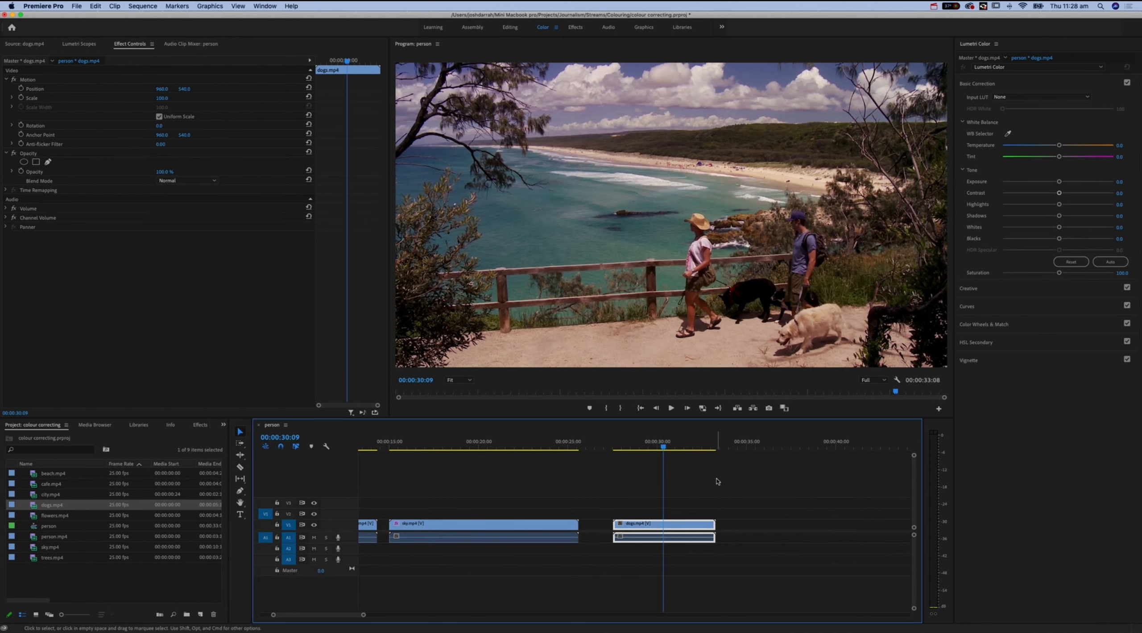
pyautogui.press('Left')
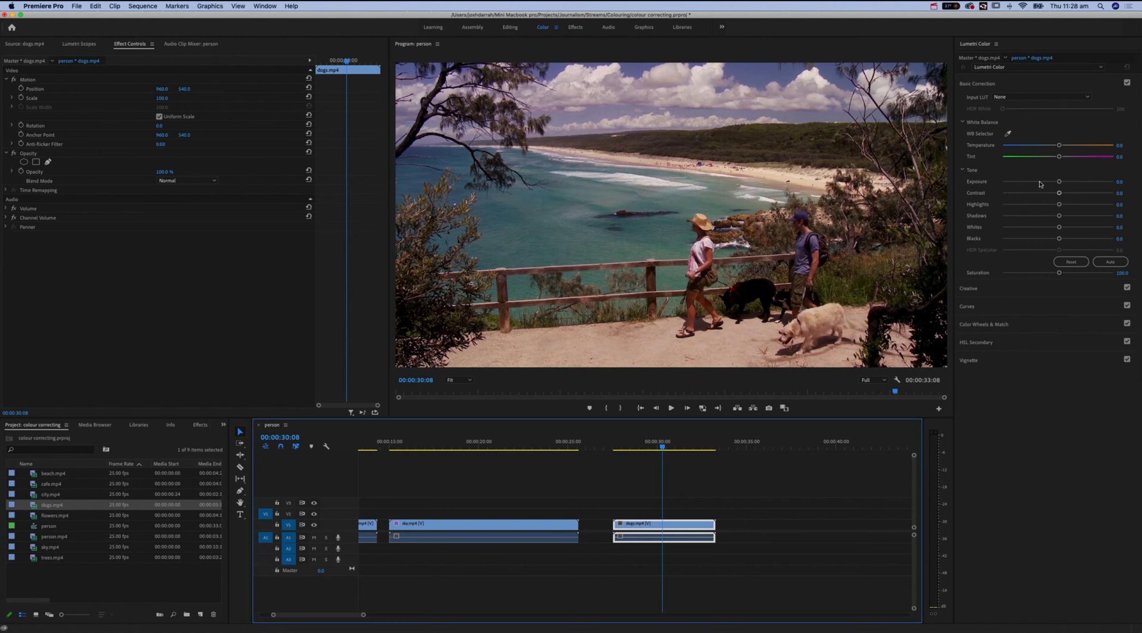
# - Raise the dogs clip's exposure to about 0.6 and its shadows to about 20
pyautogui.moveTo(1060, 182); pyautogui.dragTo(1082, 182)
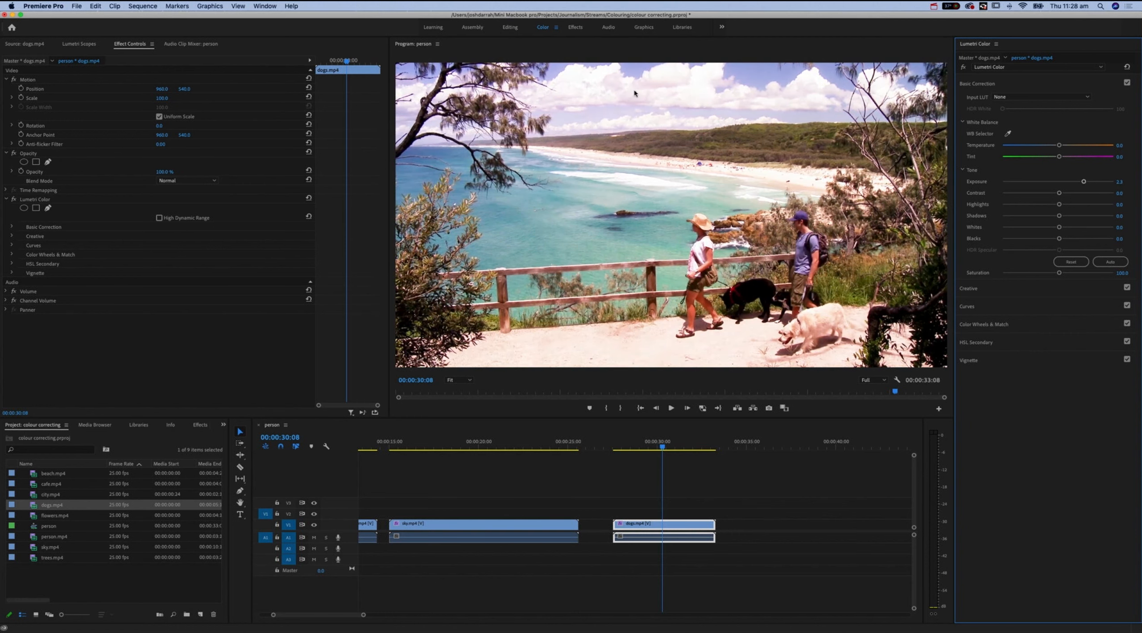
pyautogui.moveTo(1084, 182); pyautogui.dragTo(1065, 183)
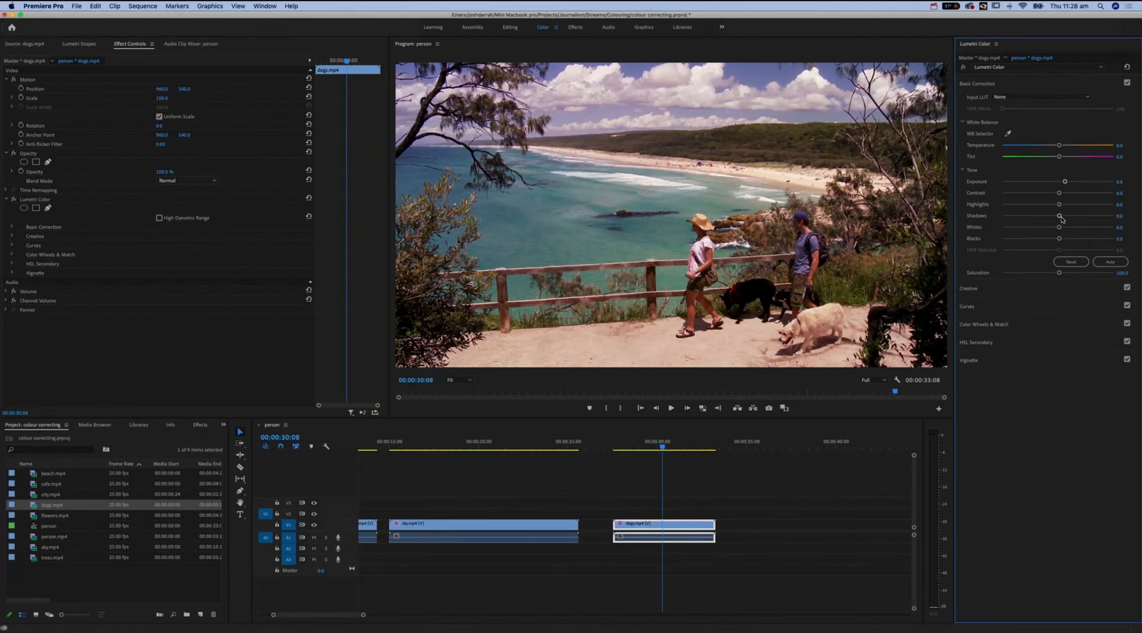
pyautogui.moveTo(1060, 216)
pyautogui.mouseDown()
pyautogui.moveTo(1102, 217)
pyautogui.moveTo(1069, 218)
pyautogui.mouseUp()
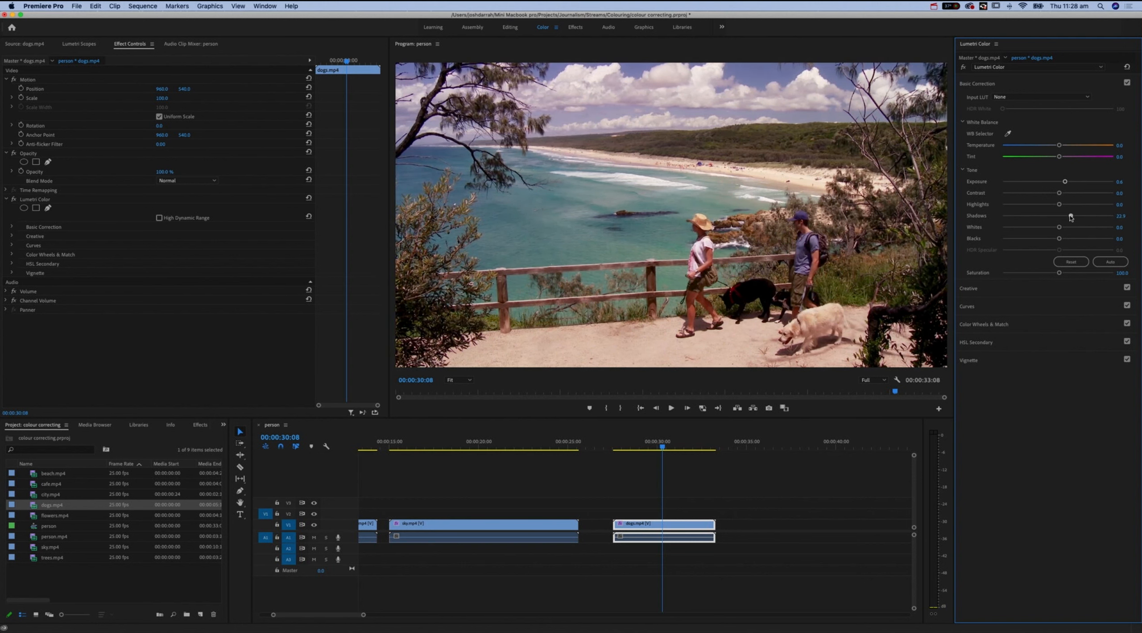
# - Compare the dogs clip with and without its exposure and shadows correction by toggling the Lumetri Color bypass
pyautogui.click(963, 67)
pyautogui.click(964, 68)
pyautogui.click(964, 67)
pyautogui.click(964, 68)
pyautogui.click(964, 67)
# - Try shifting the dogs clip's tint toward magenta and reset it to 0
pyautogui.moveTo(1059, 158)
pyautogui.mouseDown()
pyautogui.moveTo(1048, 158)
pyautogui.moveTo(1072, 157)
pyautogui.mouseUp()
pyautogui.click(1122, 158)
pyautogui.write('0')
pyautogui.press('Return')
# - Warm the dogs clip's temperature slightly to about 12.7
pyautogui.moveTo(1061, 147); pyautogui.dragTo(1069, 147)
pyautogui.moveTo(1070, 145); pyautogui.dragTo(1049, 146)
pyautogui.moveTo(1060, 145); pyautogui.dragTo(1067, 148)
# - In the dogs clip's Creative settings, set sharpen to about 13 and faded film to about 72
pyautogui.click(995, 290)
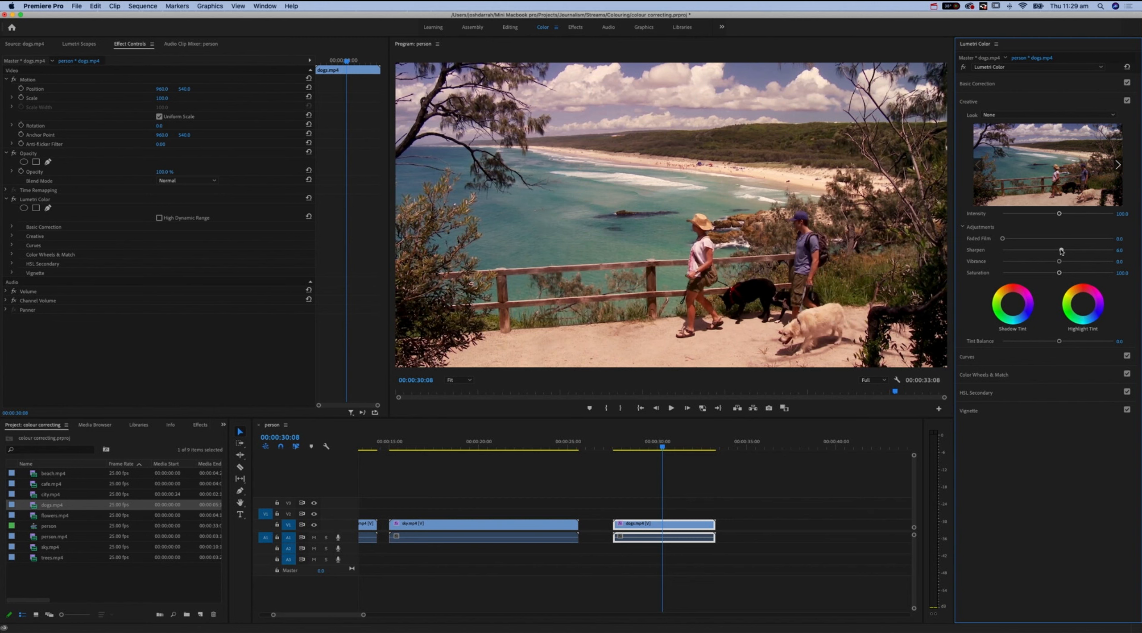
pyautogui.moveTo(1063, 251)
pyautogui.mouseDown()
pyautogui.moveTo(1115, 250)
pyautogui.moveTo(1008, 251)
pyautogui.moveTo(1066, 253)
pyautogui.mouseUp()
pyautogui.moveTo(1067, 251); pyautogui.dragTo(1124, 250)
pyautogui.moveTo(1089, 252); pyautogui.dragTo(1066, 253)
pyautogui.moveTo(1003, 239); pyautogui.dragTo(1083, 244)
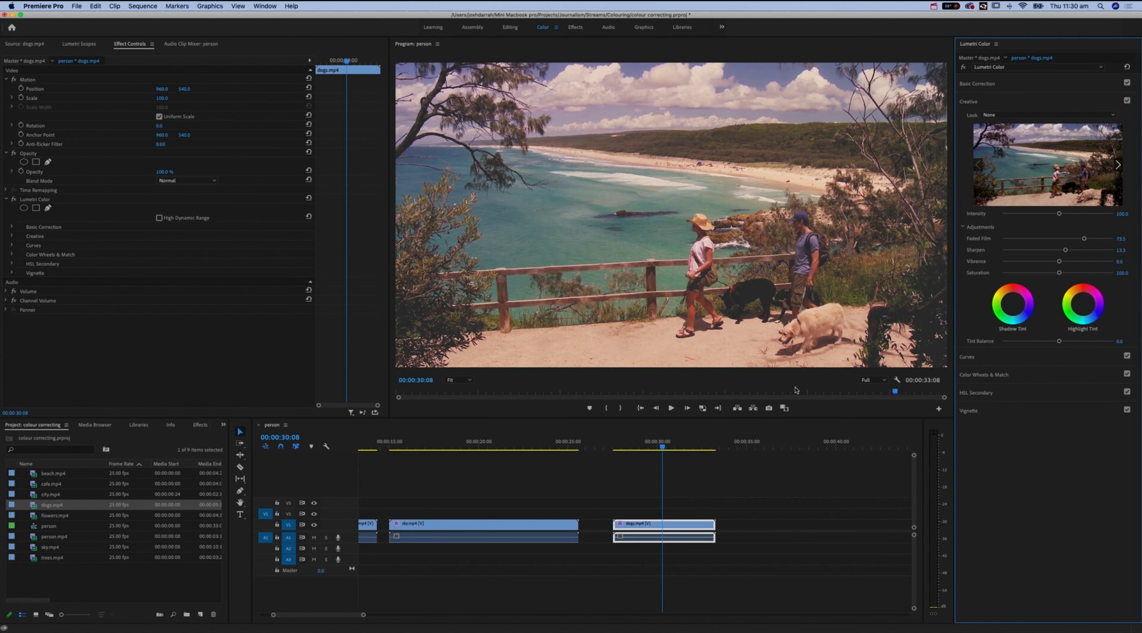
# - Play the dogs clip to about 00:00:30:12 and compare it with and without the Lumetri Color effect
pyautogui.click(638, 444)
pyautogui.press('space')
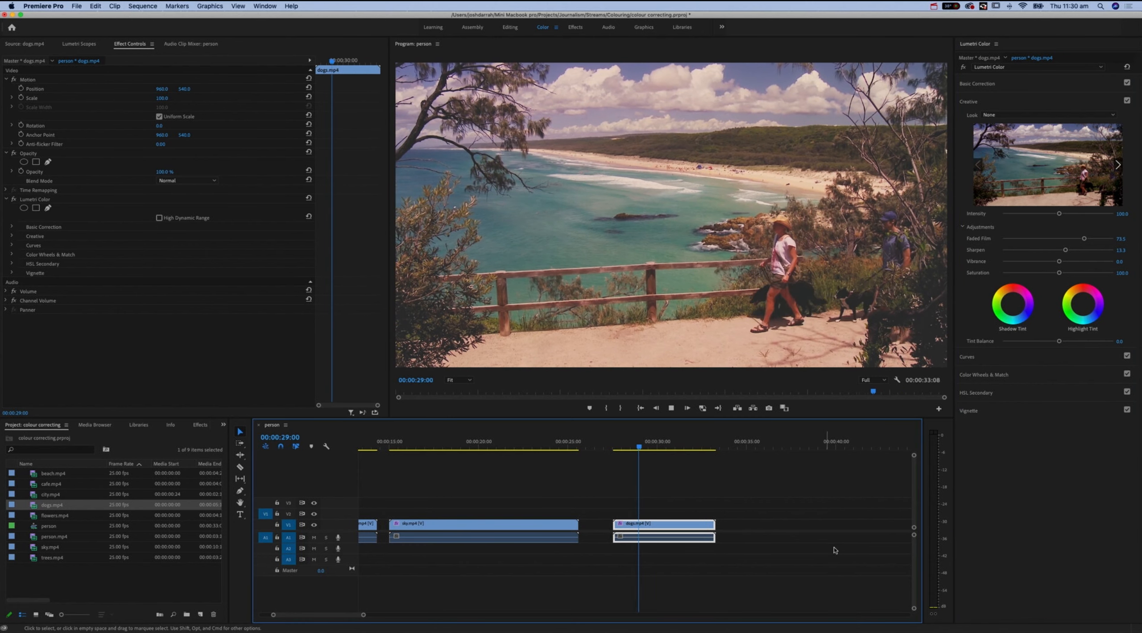
pyautogui.press('space')
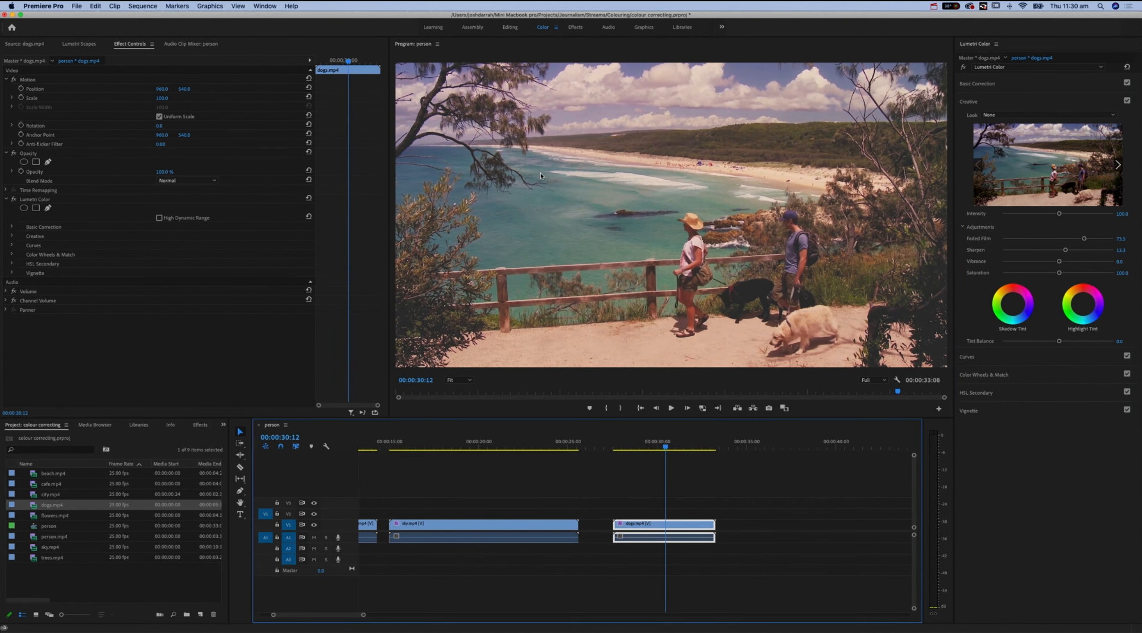
pyautogui.click(965, 67)
pyautogui.click(965, 67)
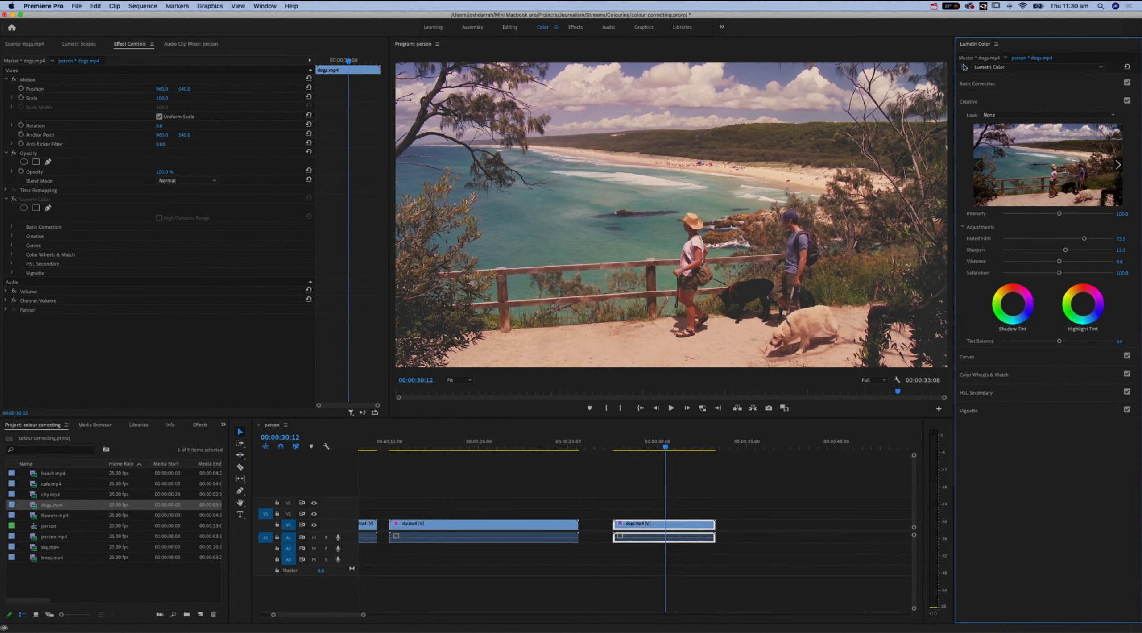
pyautogui.click(964, 67)
pyautogui.click(964, 67)
# - Compare the dogs clip with the whole Lumetri effect bypassed, and with Basic Correction and Creative each switched off and on
pyautogui.click(1012, 102)
pyautogui.click(1031, 84)
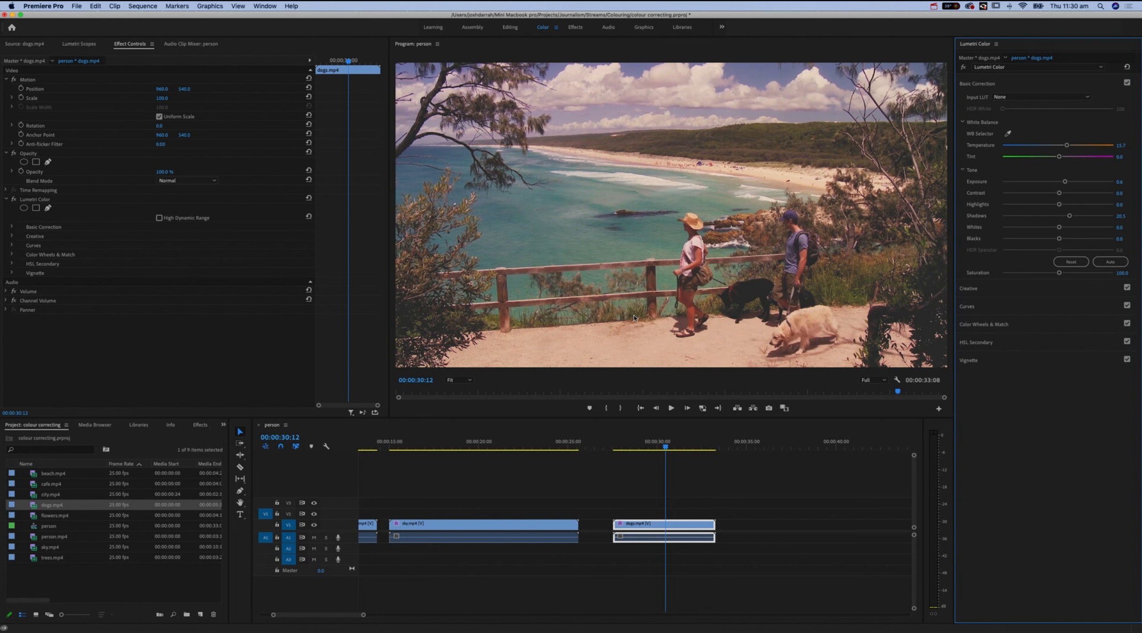
pyautogui.click(964, 67)
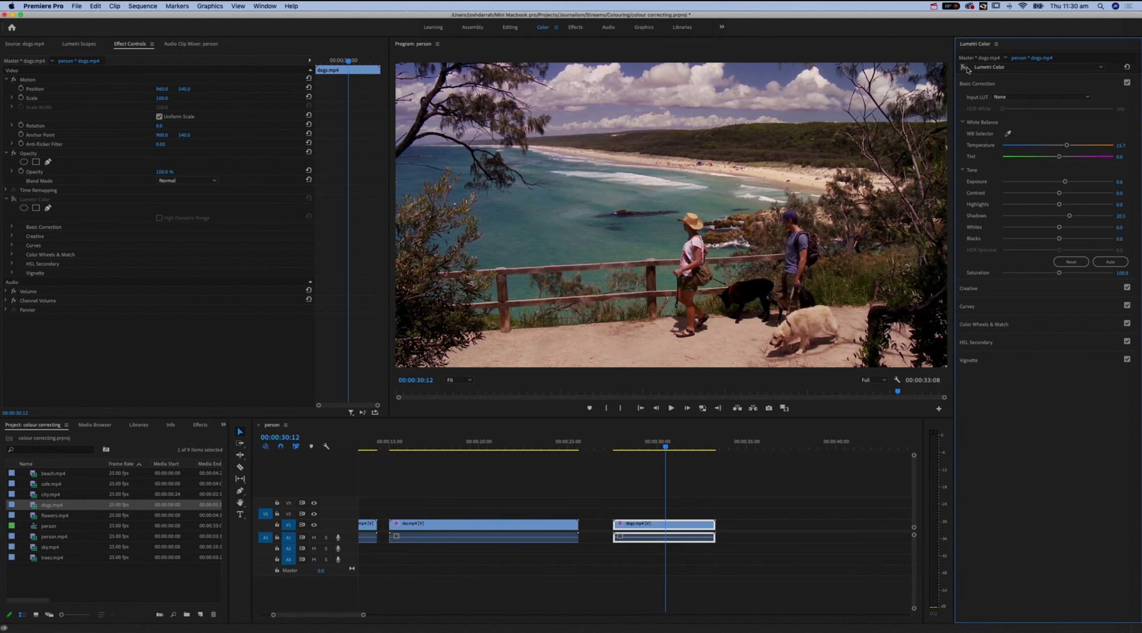
pyautogui.click(964, 67)
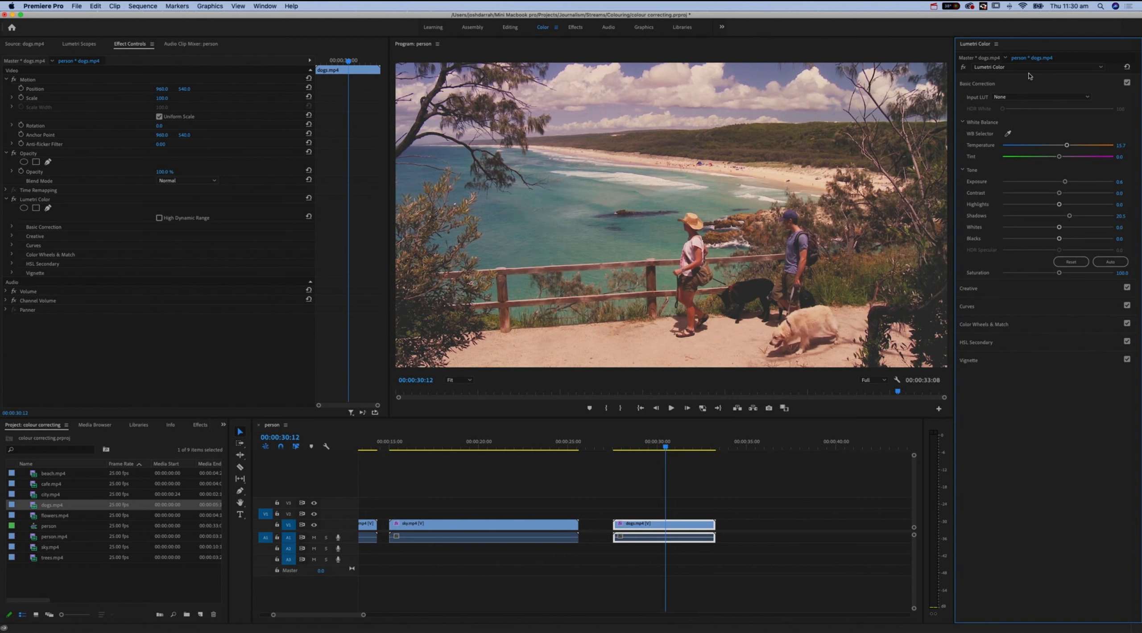
pyautogui.click(1128, 83)
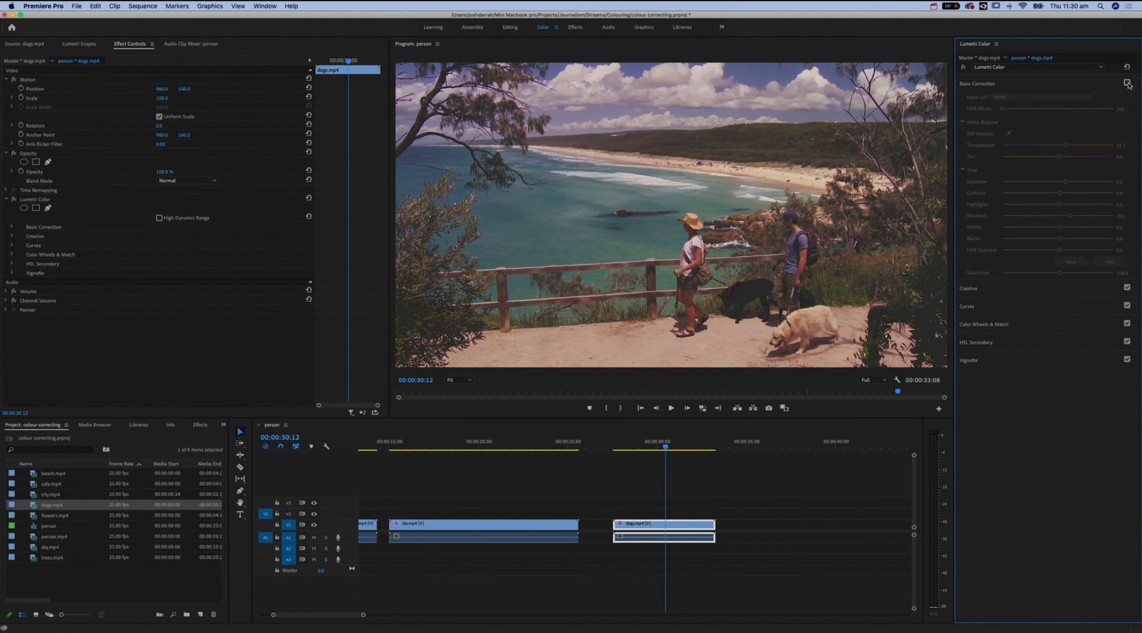
pyautogui.click(1127, 83)
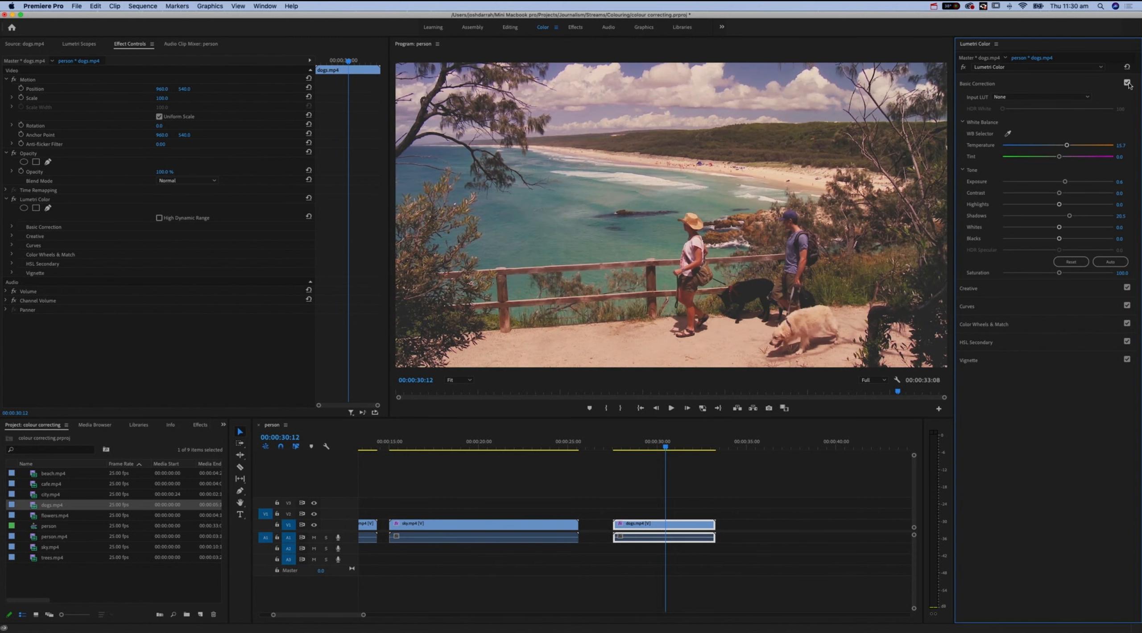
pyautogui.click(1127, 287)
pyautogui.click(1127, 287)
# - Add flowers.mp4 to the sequence after the dogs clip and place the playhead on it at 00:00:40:15
pyautogui.click(728, 476)
pyautogui.press('-')
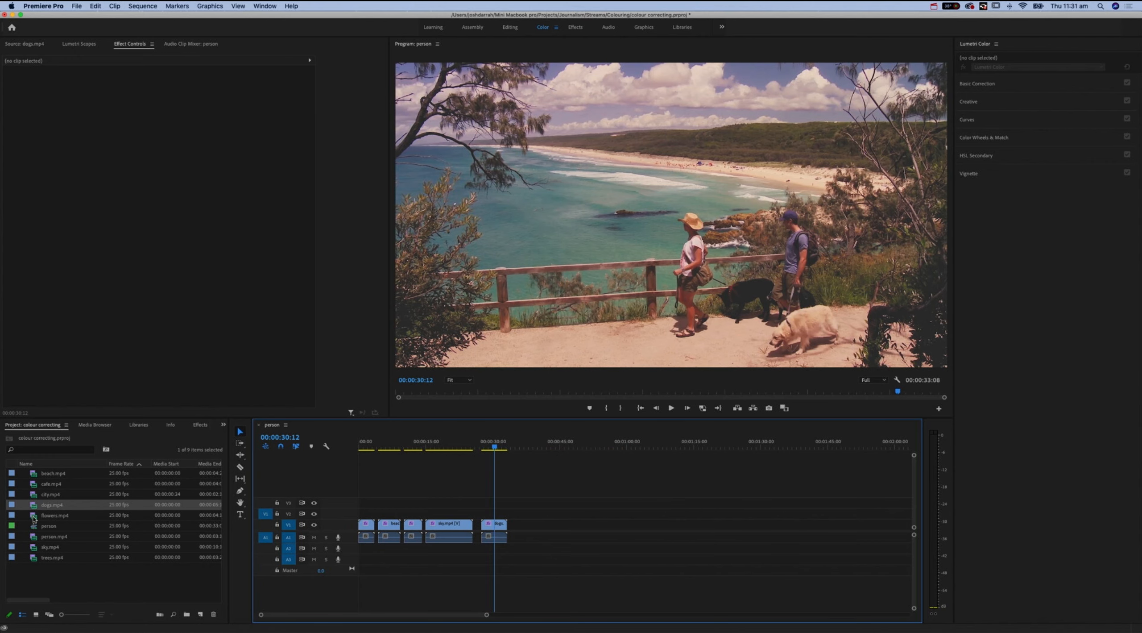
pyautogui.moveTo(33, 516); pyautogui.dragTo(536, 527)
pyautogui.click(539, 446)
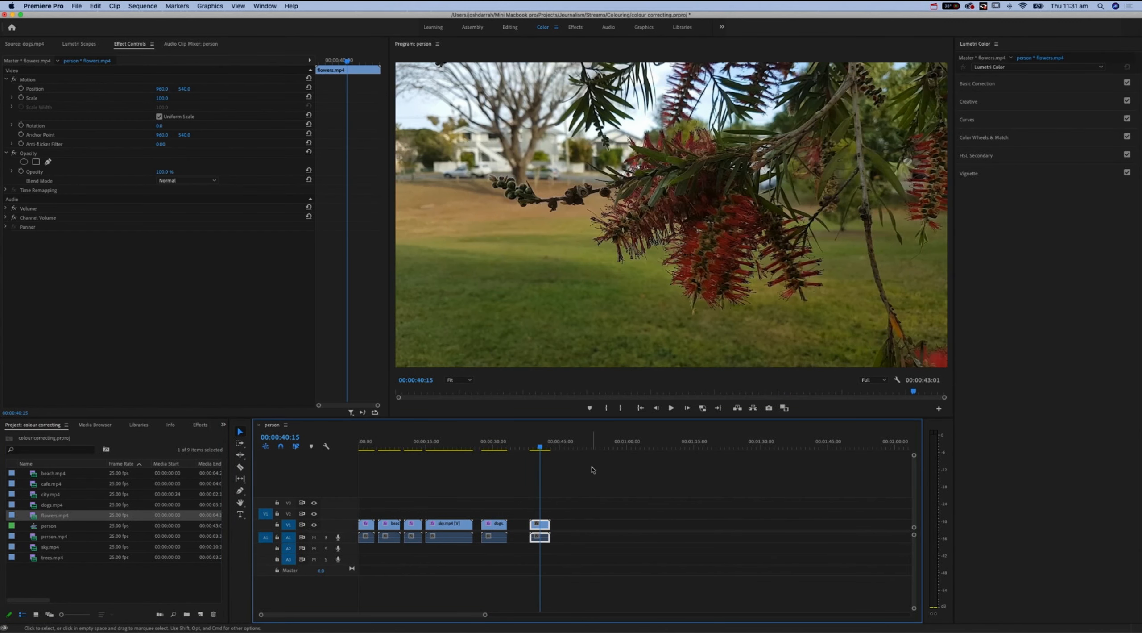
pyautogui.press('=')
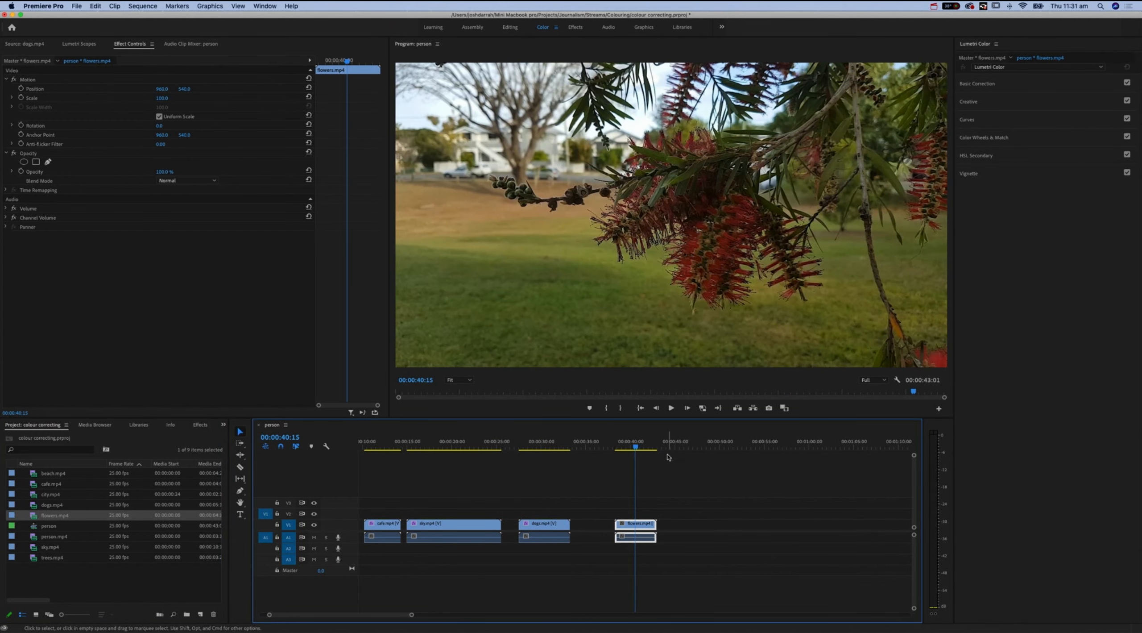
# - In the flowers clip's Basic Correction, set temperature to about 22, tint to about 13 and exposure to about 0.5
pyautogui.click(676, 505)
pyautogui.click(647, 525)
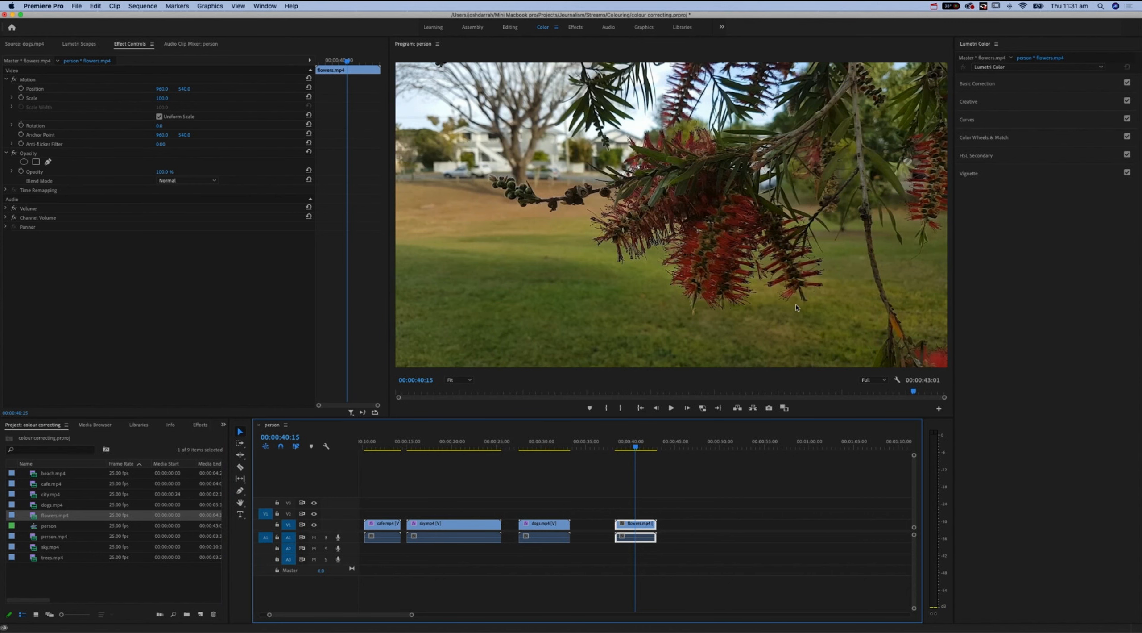
pyautogui.click(1021, 84)
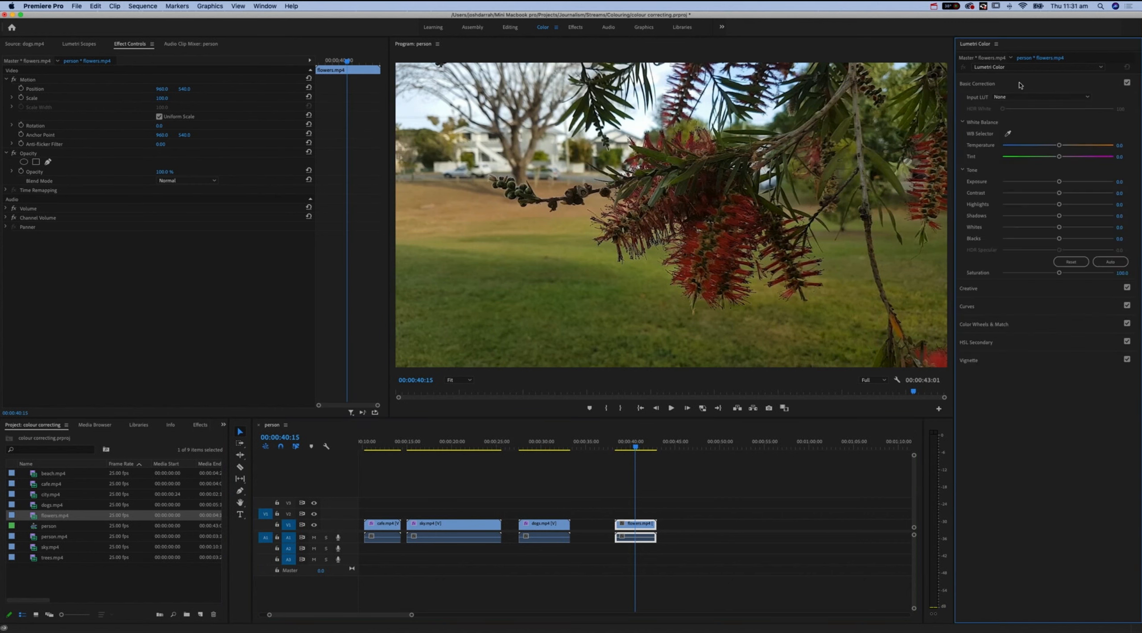
pyautogui.moveTo(1061, 146)
pyautogui.mouseDown()
pyautogui.moveTo(1076, 146)
pyautogui.moveTo(1038, 147)
pyautogui.moveTo(1075, 148)
pyautogui.moveTo(1042, 159)
pyautogui.moveTo(1090, 161)
pyautogui.moveTo(1063, 159)
pyautogui.mouseUp()
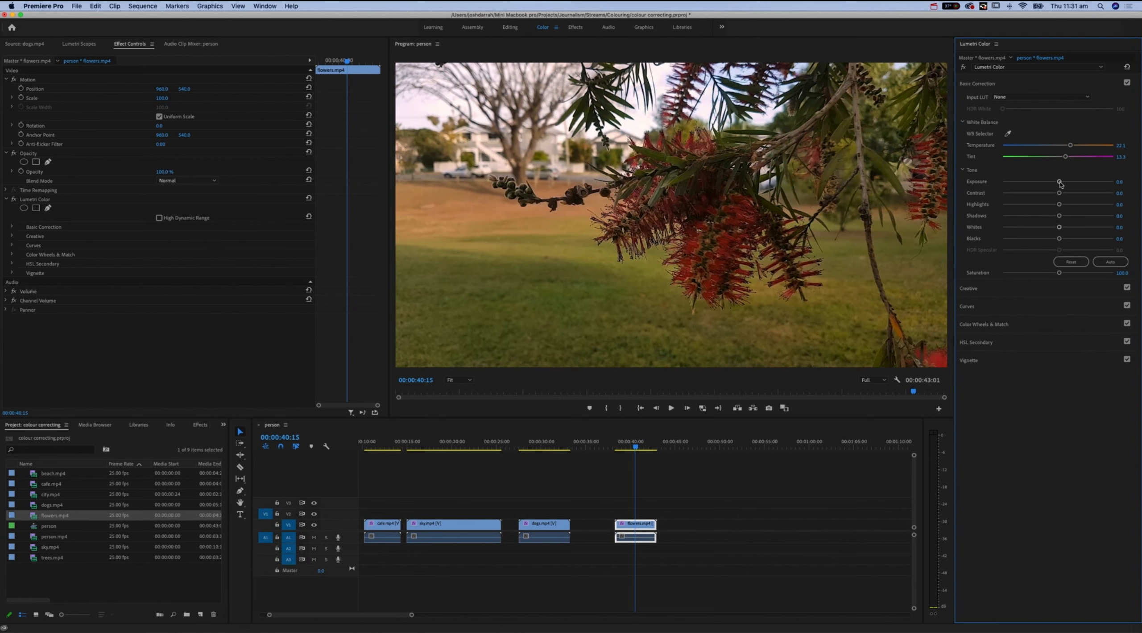
pyautogui.moveTo(1061, 182); pyautogui.dragTo(1083, 184)
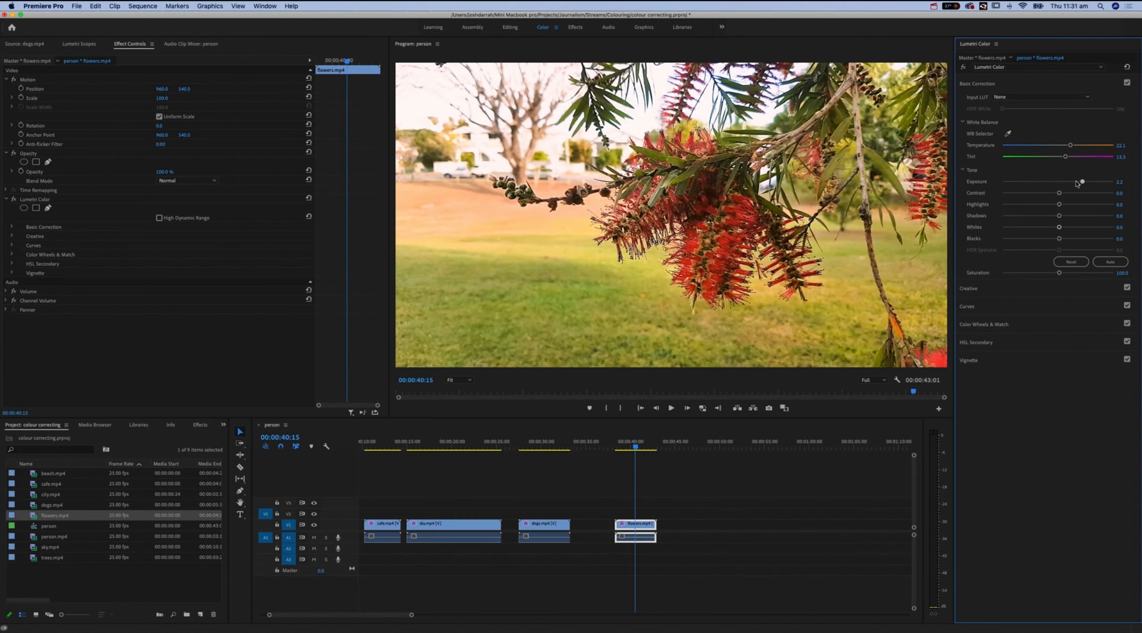
pyautogui.moveTo(1079, 184)
pyautogui.mouseDown()
pyautogui.moveTo(1047, 184)
pyautogui.moveTo(1063, 183)
pyautogui.mouseUp()
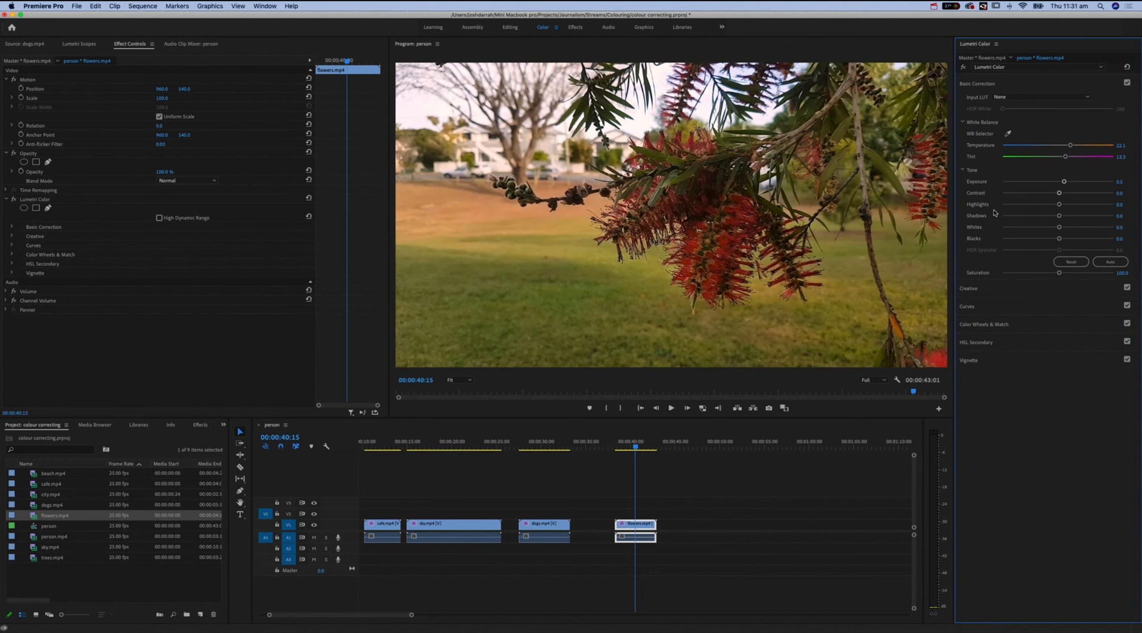
# - Raise the flowers clip's shadows to about 36, highlights to about 24 and saturation to about 138
pyautogui.moveTo(1060, 216)
pyautogui.mouseDown()
pyautogui.moveTo(1118, 217)
pyautogui.moveTo(1079, 219)
pyautogui.mouseUp()
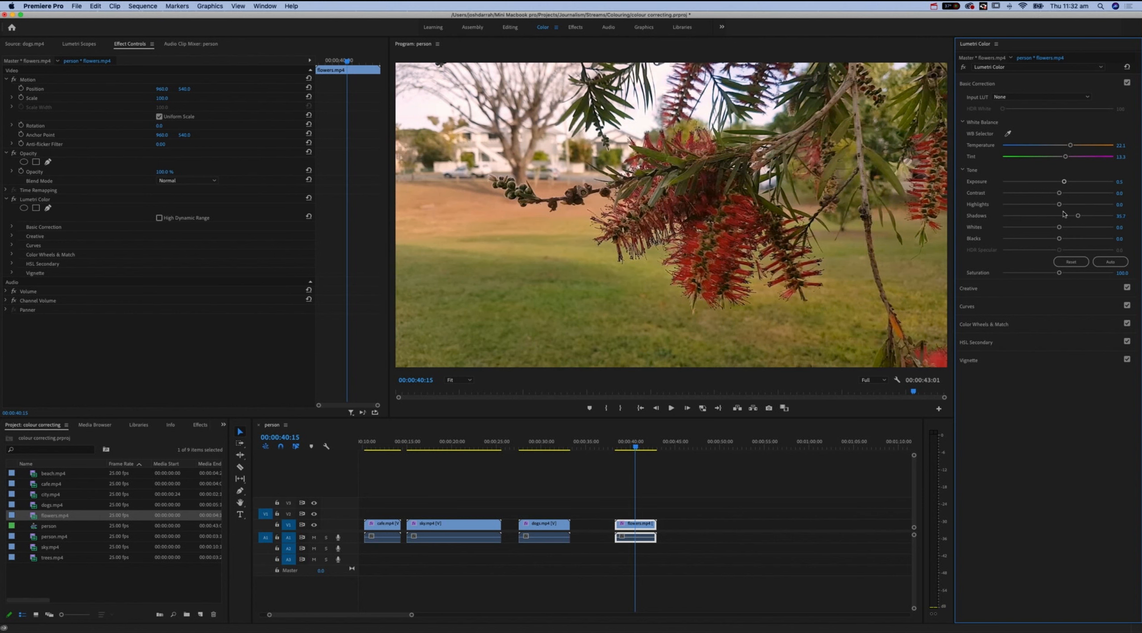
pyautogui.moveTo(1059, 205); pyautogui.dragTo(1070, 210)
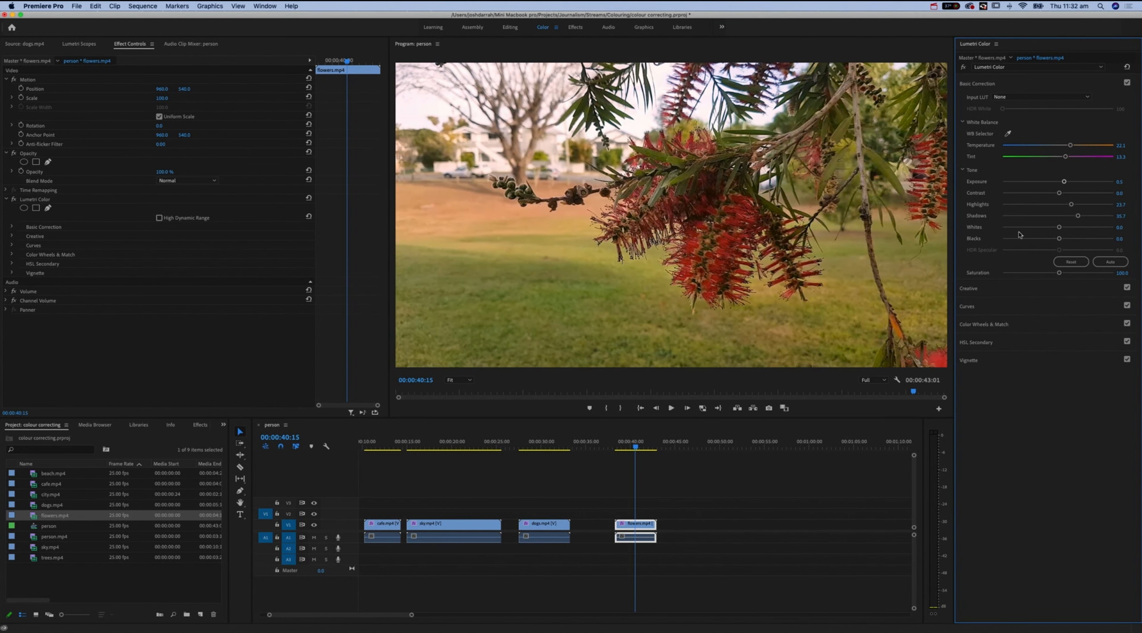
pyautogui.moveTo(1061, 274)
pyautogui.mouseDown()
pyautogui.moveTo(998, 278)
pyautogui.moveTo(1078, 273)
pyautogui.mouseUp()
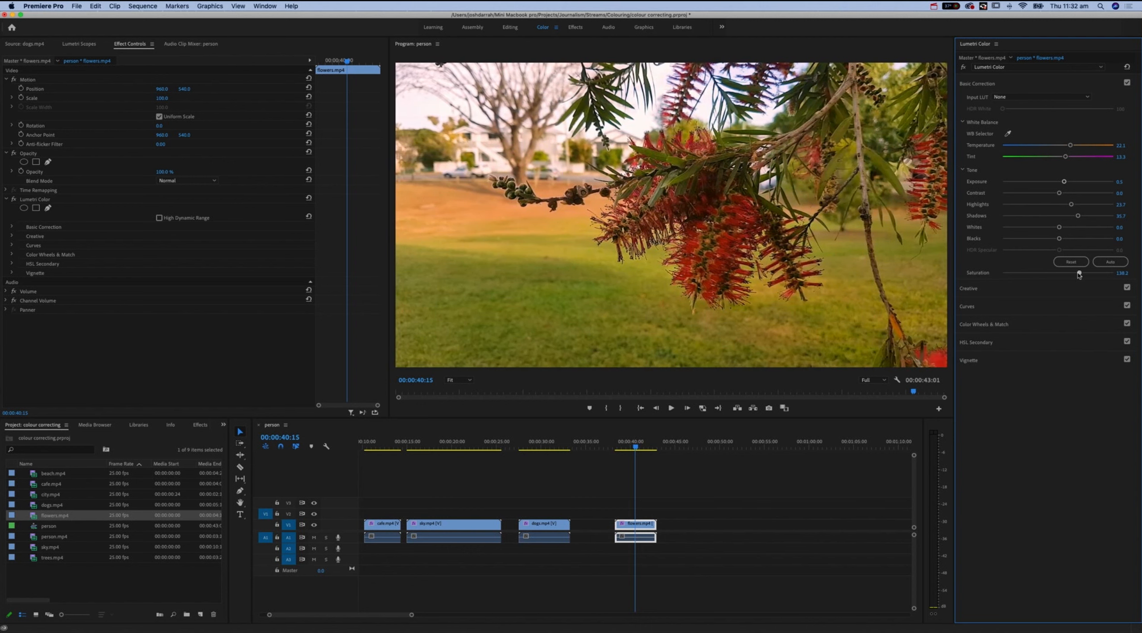
# - Compare the flowers clip with the Lumetri Color effect switched off and on
pyautogui.click(963, 67)
pyautogui.click(964, 68)
pyautogui.click(964, 68)
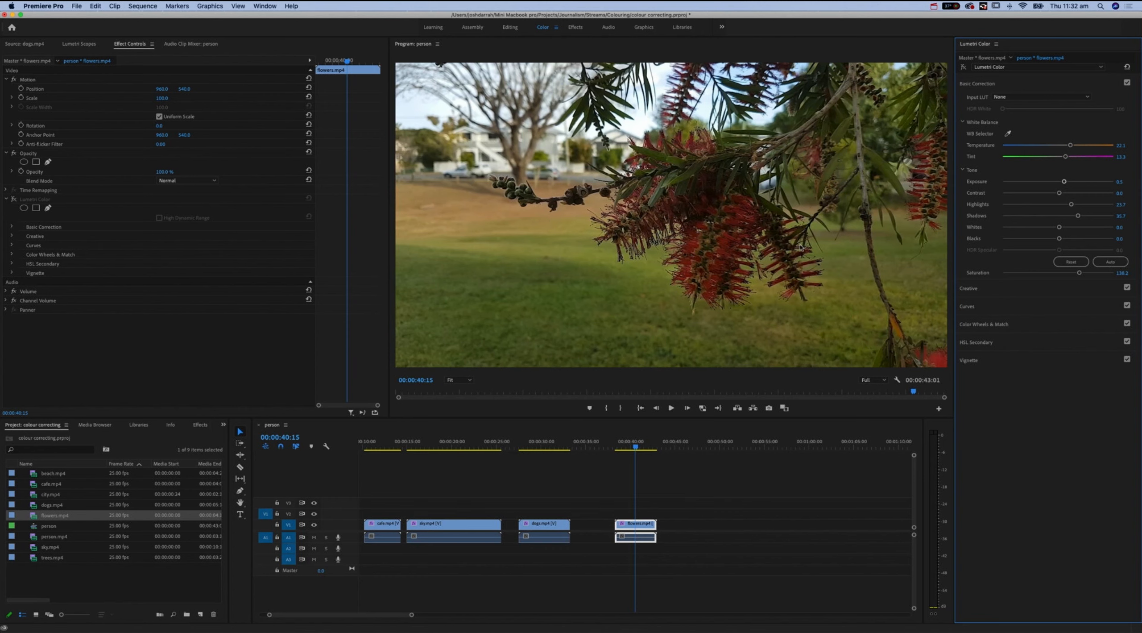
pyautogui.click(964, 67)
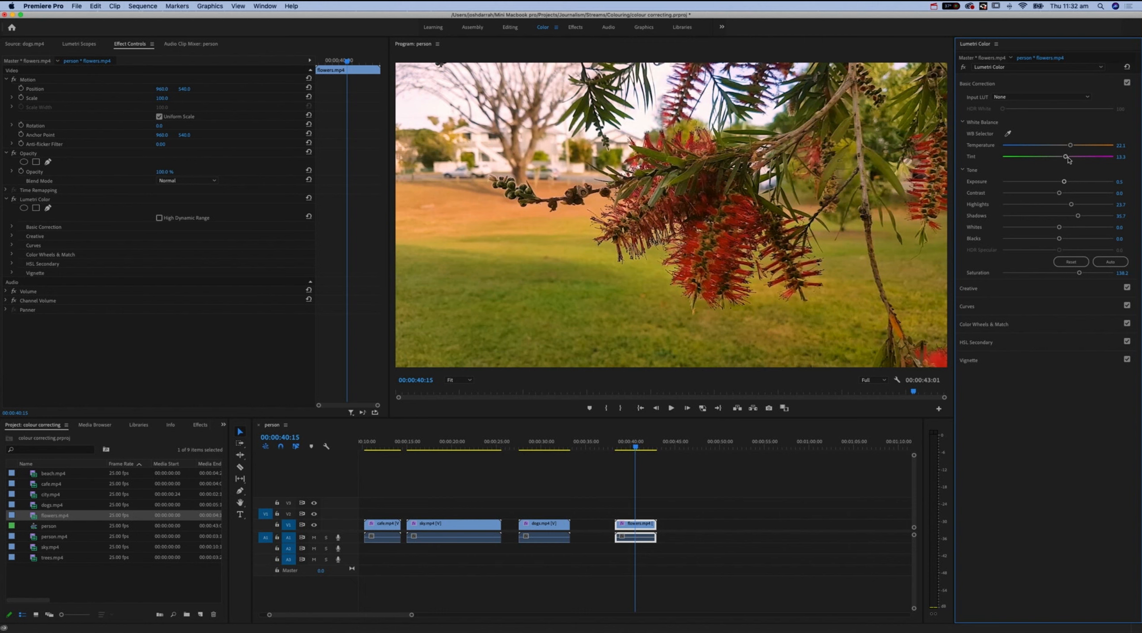
# - Set the flowers clip's tint to about 18 and place a duplicate of the clip just after it in the sequence
pyautogui.moveTo(1073, 158)
pyautogui.mouseDown()
pyautogui.moveTo(1085, 158)
pyautogui.moveTo(1069, 160)
pyautogui.mouseUp()
pyautogui.click(652, 491)
pyautogui.moveTo(646, 526); pyautogui.dragTo(692, 529)
# - On the duplicate flowers clip, set the temperature to about -13 and the tint to about 25
pyautogui.click(683, 447)
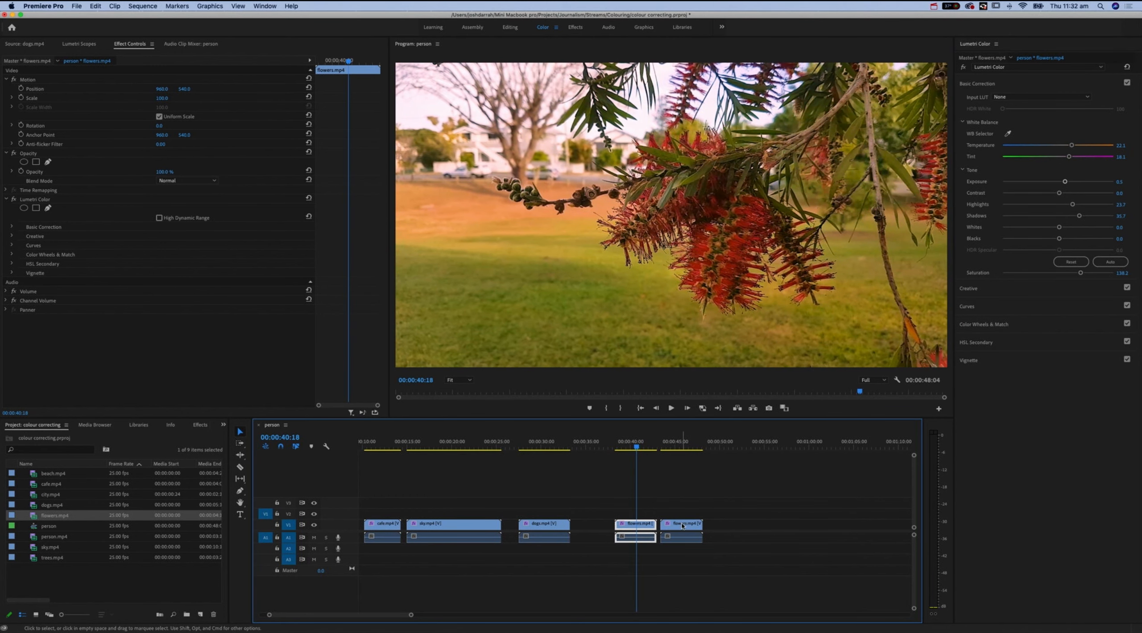
pyautogui.click(675, 446)
pyautogui.moveTo(693, 527)
pyautogui.mouseDown()
pyautogui.moveTo(775, 530)
pyautogui.moveTo(694, 526)
pyautogui.mouseUp()
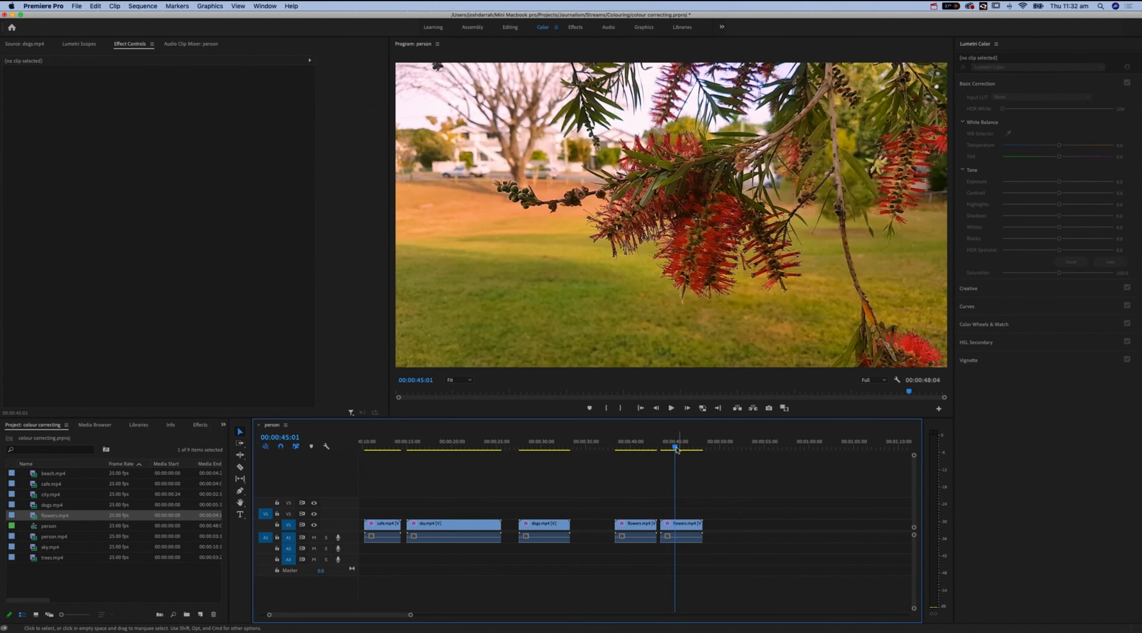
pyautogui.moveTo(1065, 148)
pyautogui.mouseDown()
pyautogui.moveTo(1047, 149)
pyautogui.moveTo(1067, 159)
pyautogui.mouseUp()
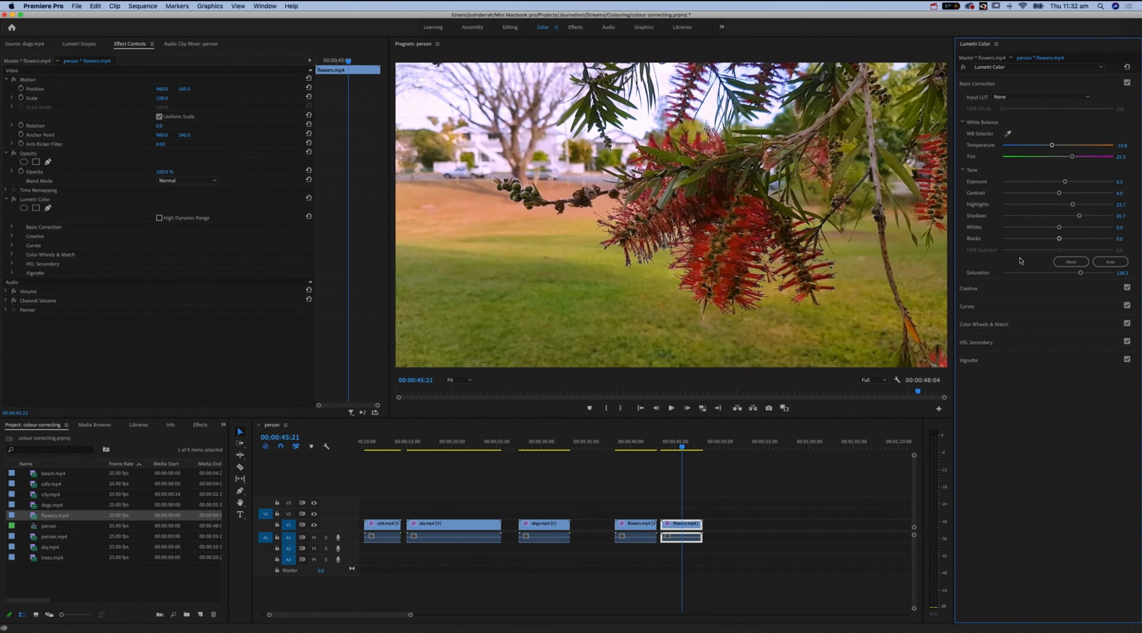
# - Compare the warm and cool versions of the flowers clip by moving the playhead back and forth between them
pyautogui.click(637, 445)
pyautogui.press('Right')
pyautogui.press('Right')
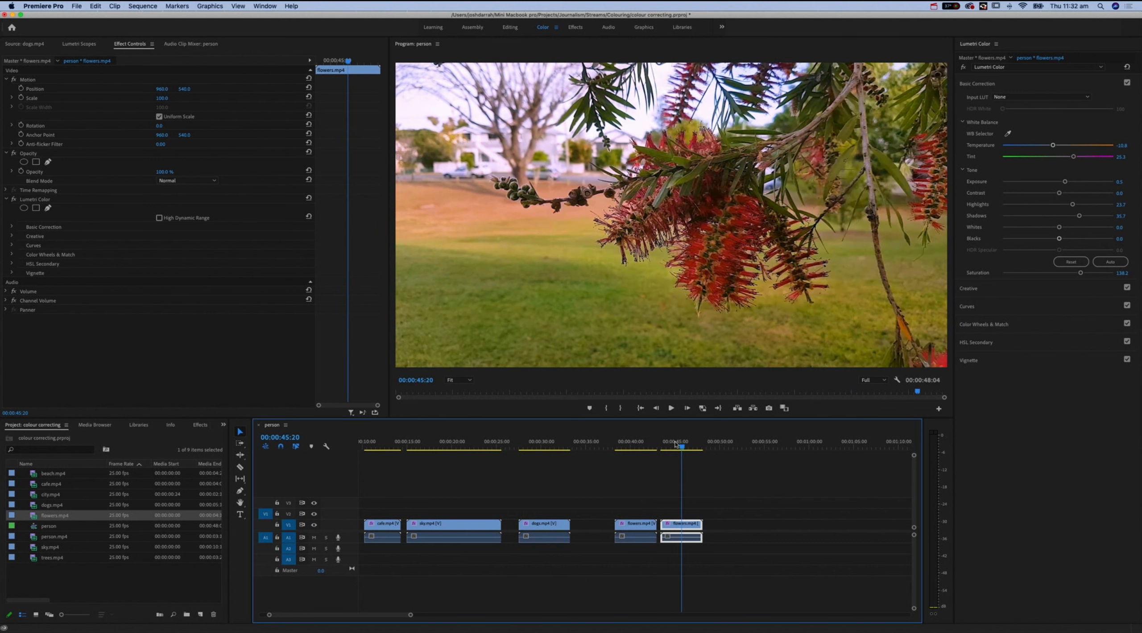
pyautogui.click(681, 445)
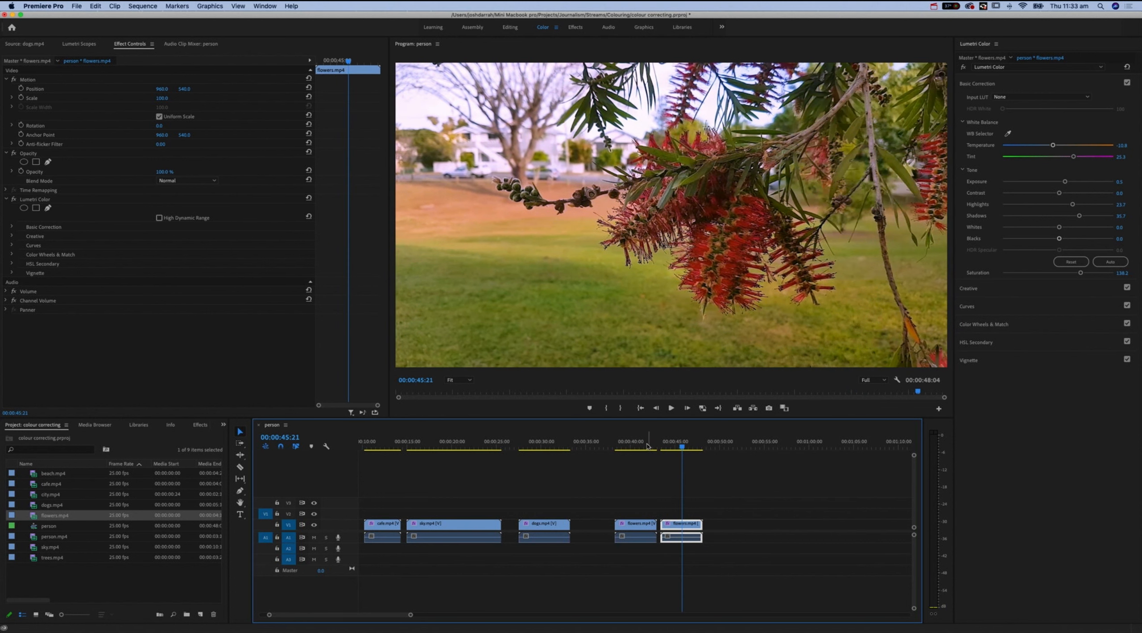
pyautogui.click(639, 440)
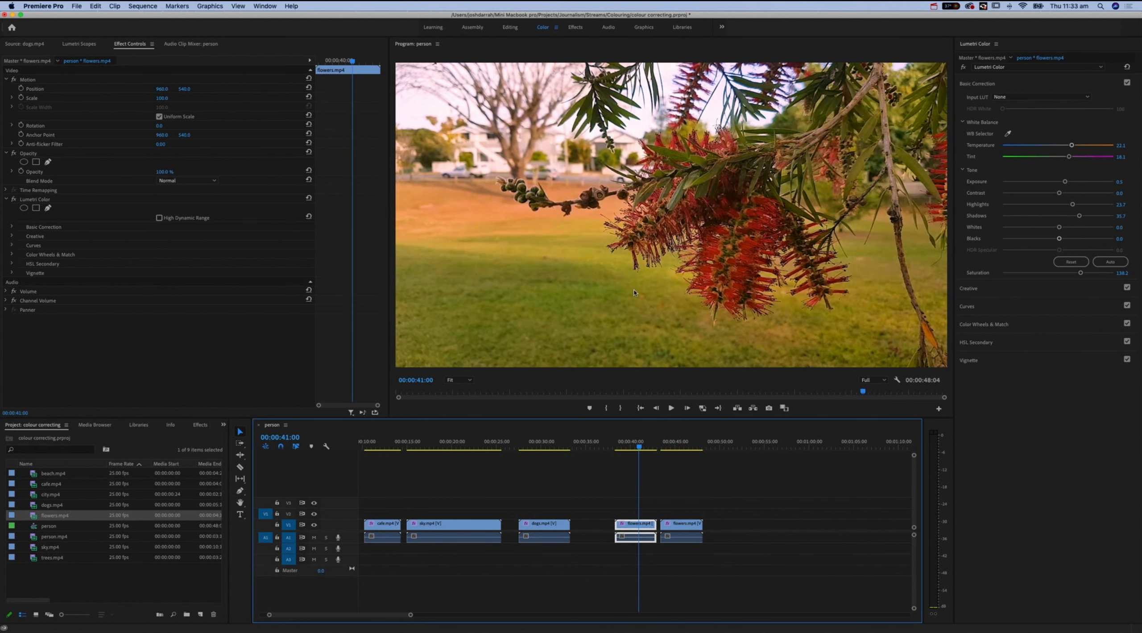
pyautogui.click(678, 446)
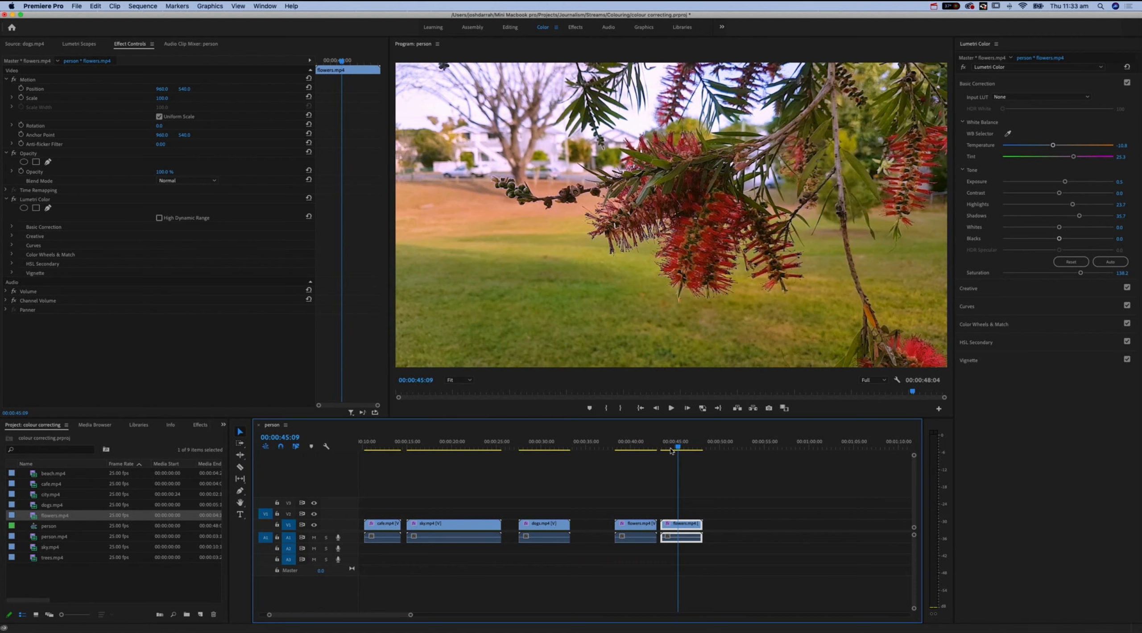
pyautogui.click(641, 447)
pyautogui.click(640, 447)
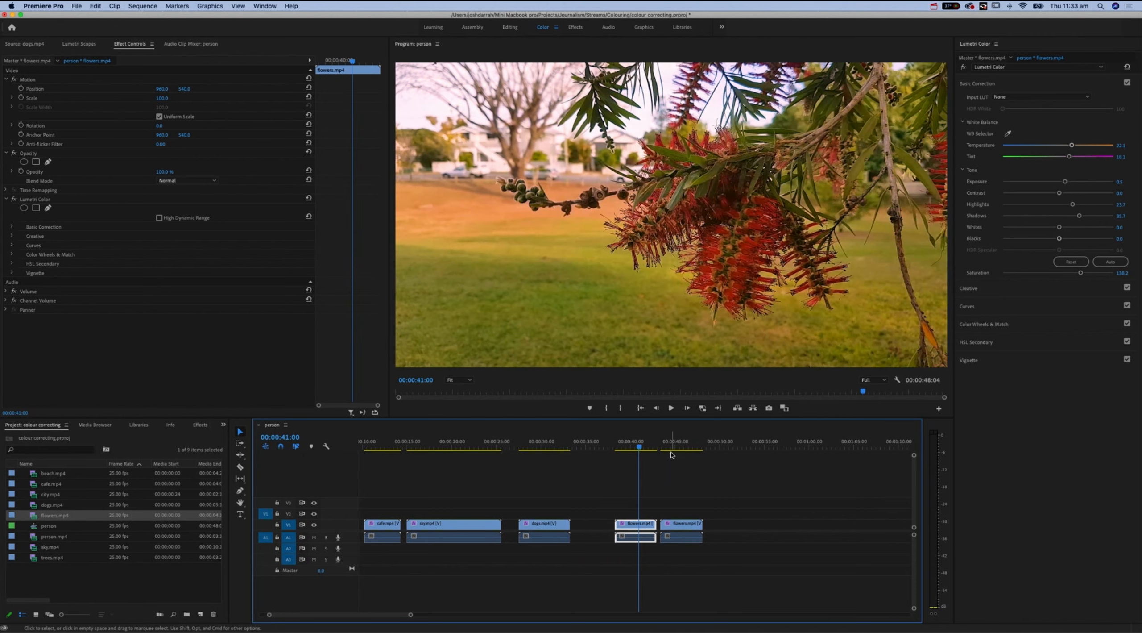
pyautogui.click(678, 446)
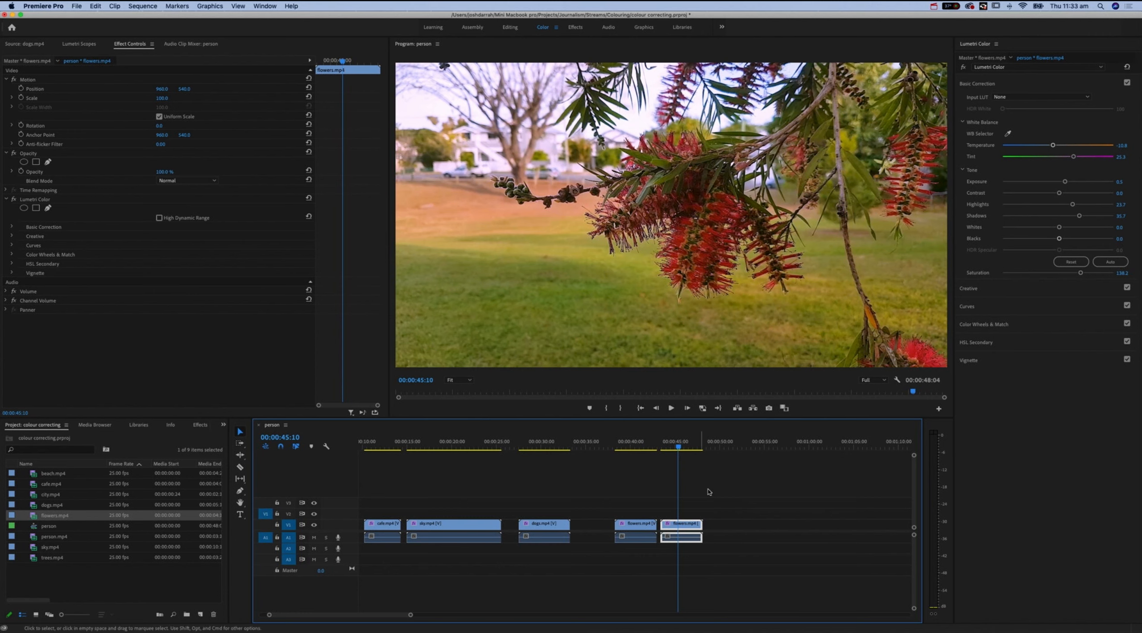
# - Delete the warmer first flowers clip and place the playhead on the remaining cooler version at 00:00:45:18
pyautogui.moveTo(642, 505); pyautogui.dragTo(638, 589)
pyautogui.press('Delete')
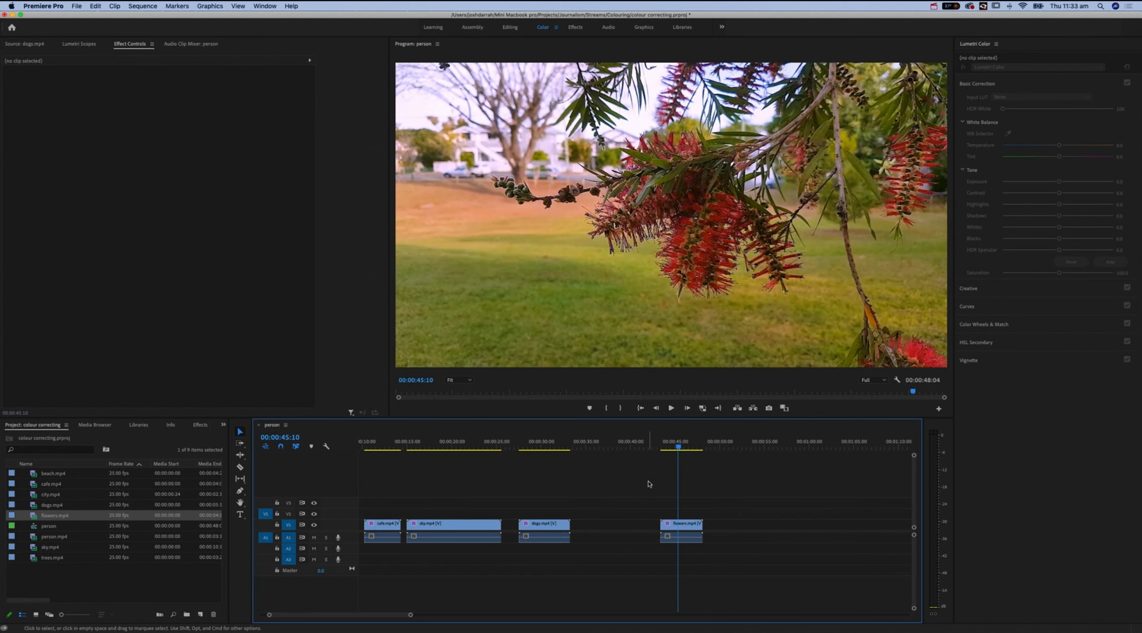
pyautogui.click(681, 446)
# - Add trees.mp4 to the sequence after the flowers clip and place the playhead on it at 00:00:54:09
pyautogui.moveTo(40, 557); pyautogui.dragTo(740, 532)
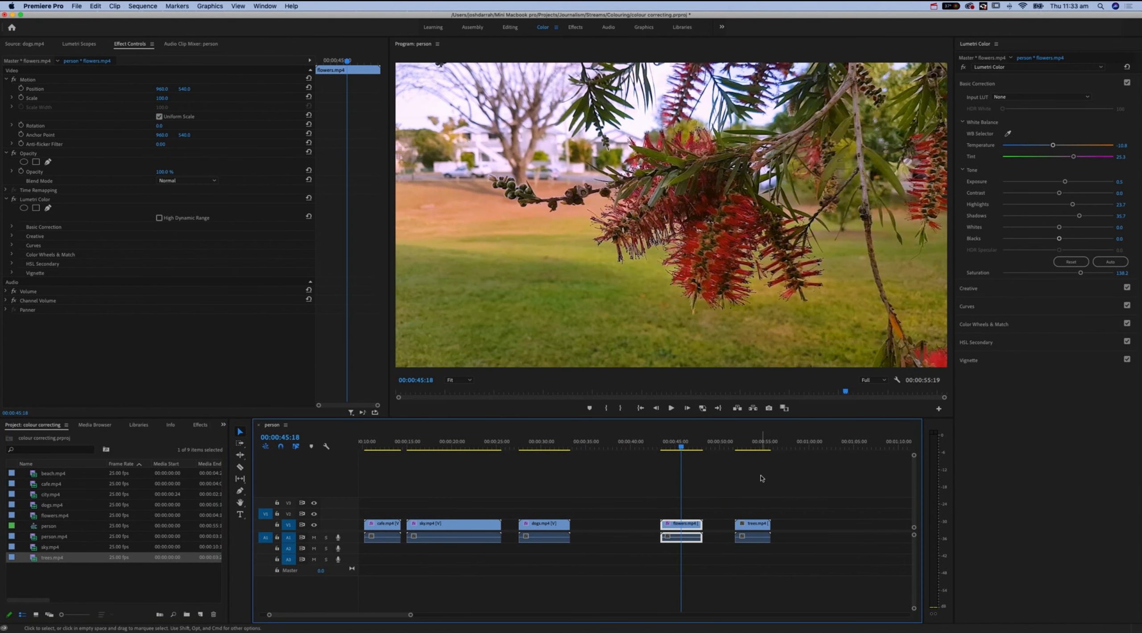
pyautogui.moveTo(764, 440); pyautogui.dragTo(748, 444)
pyautogui.click(759, 445)
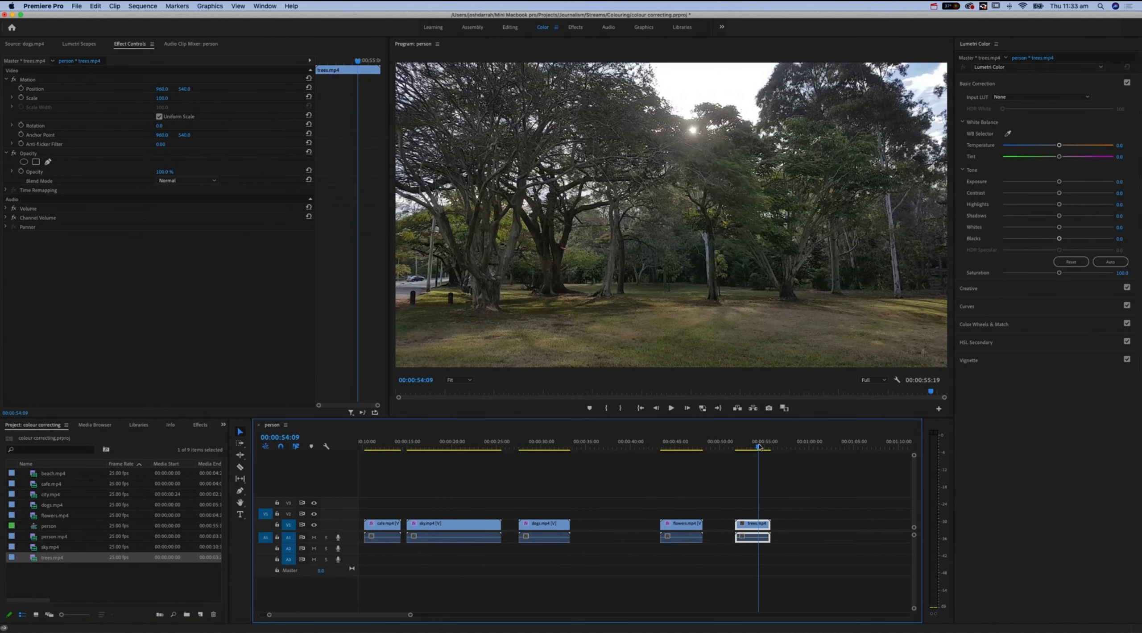
# - Compare the corrected flowers clip with the uncorrected trees clip by moving the playhead between them
pyautogui.click(684, 445)
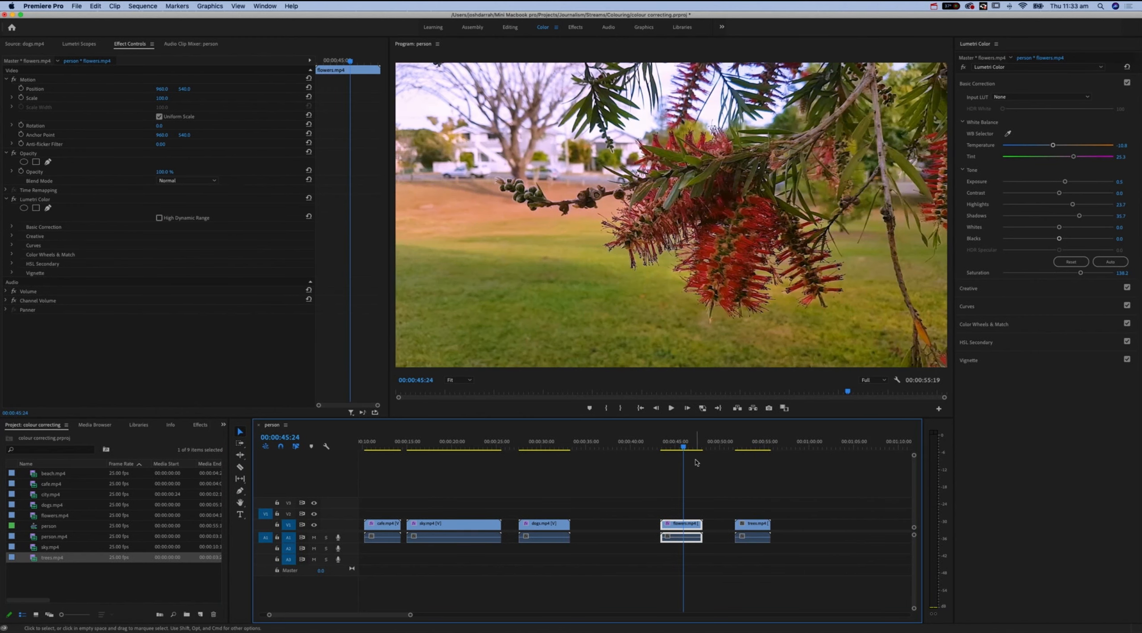
pyautogui.click(752, 445)
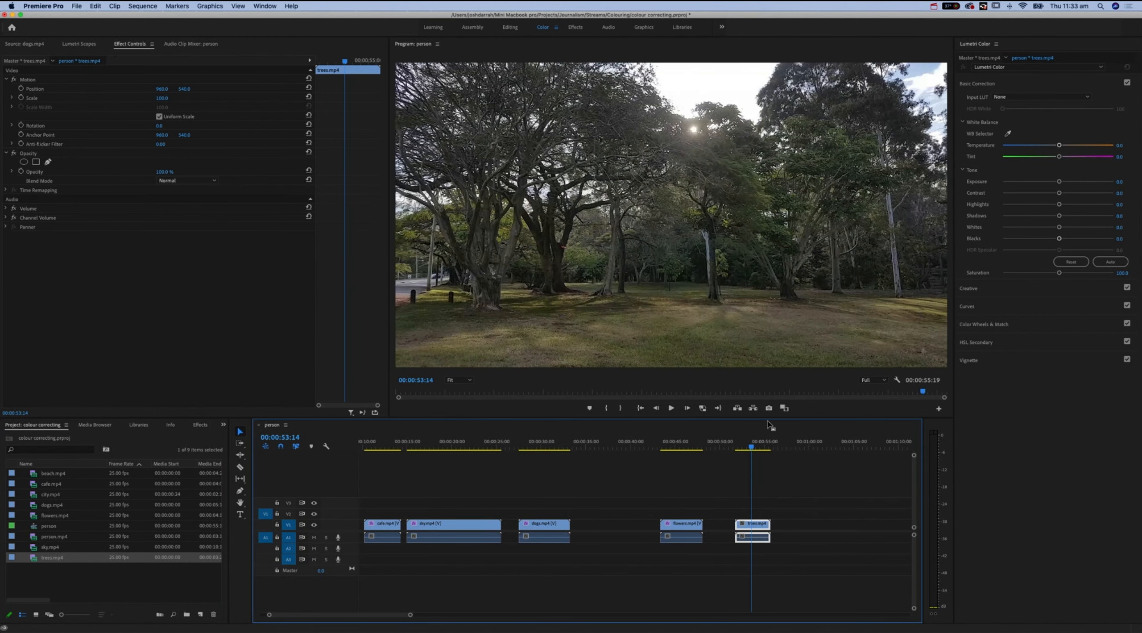
pyautogui.click(682, 445)
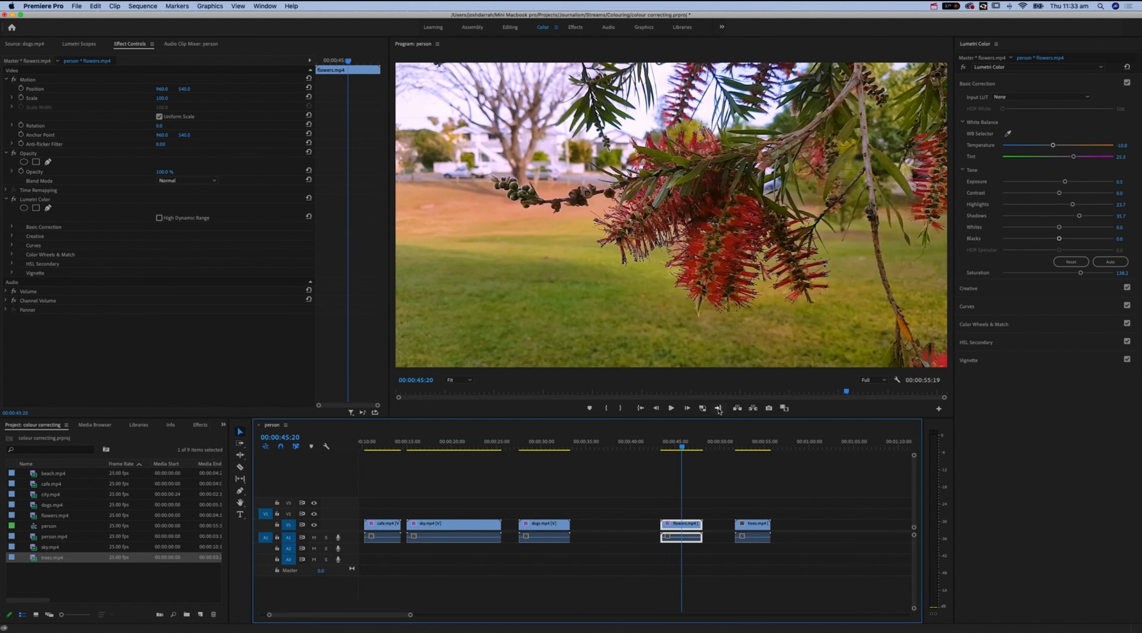
pyautogui.click(753, 445)
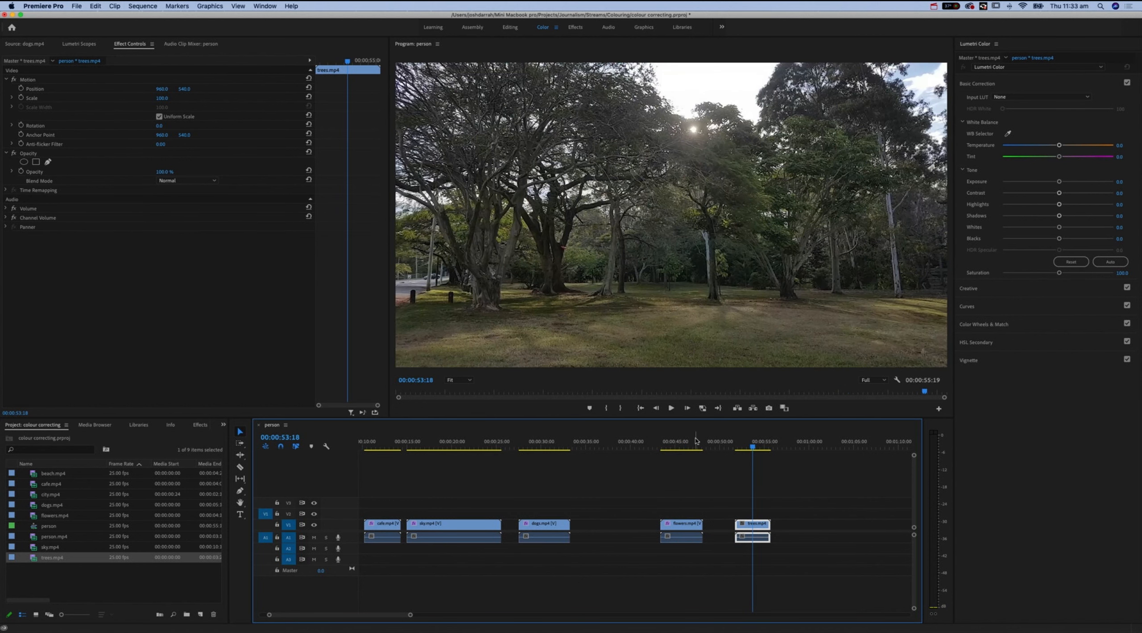
# - Copy the corrected flowers clip and open Paste Attributes for the trees clip
pyautogui.click(683, 444)
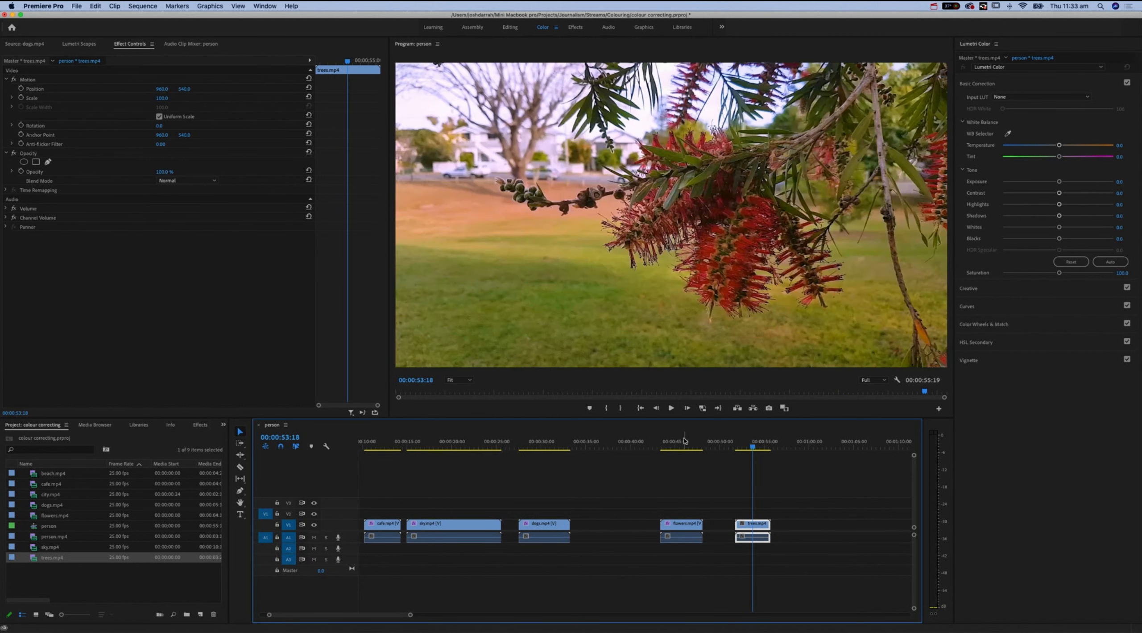
pyautogui.rightClick(692, 527)
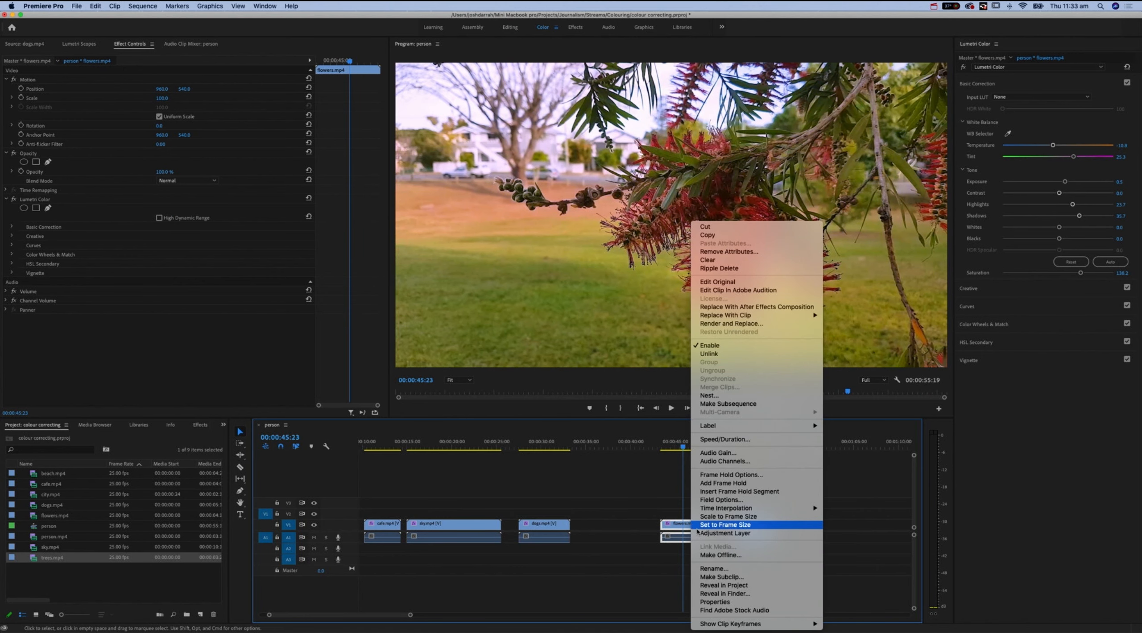
pyautogui.click(757, 237)
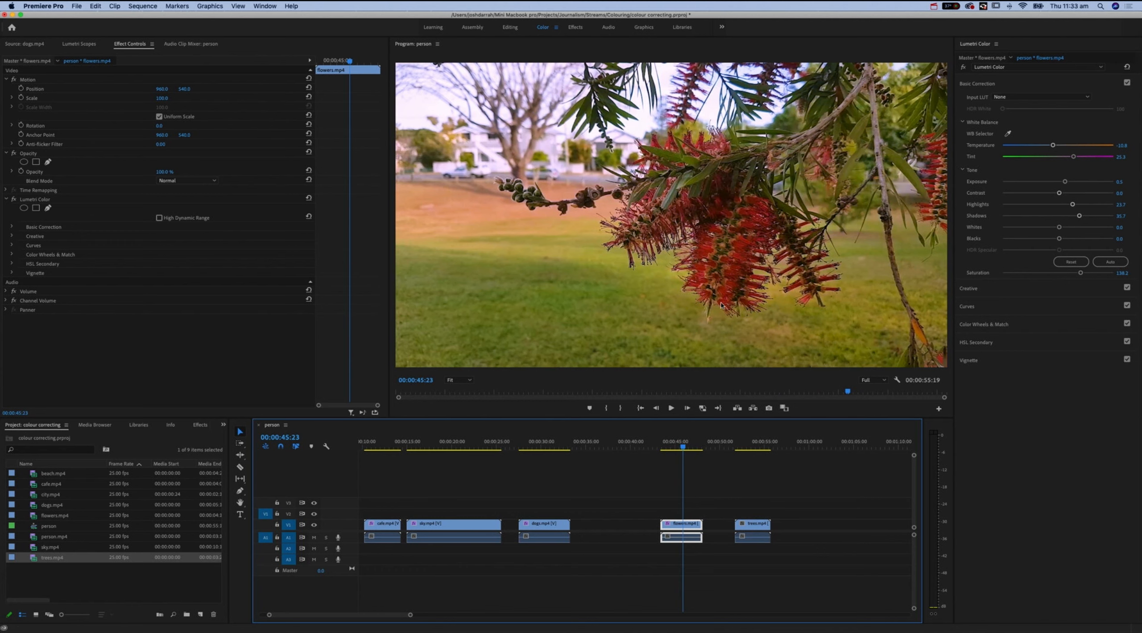
pyautogui.click(760, 522)
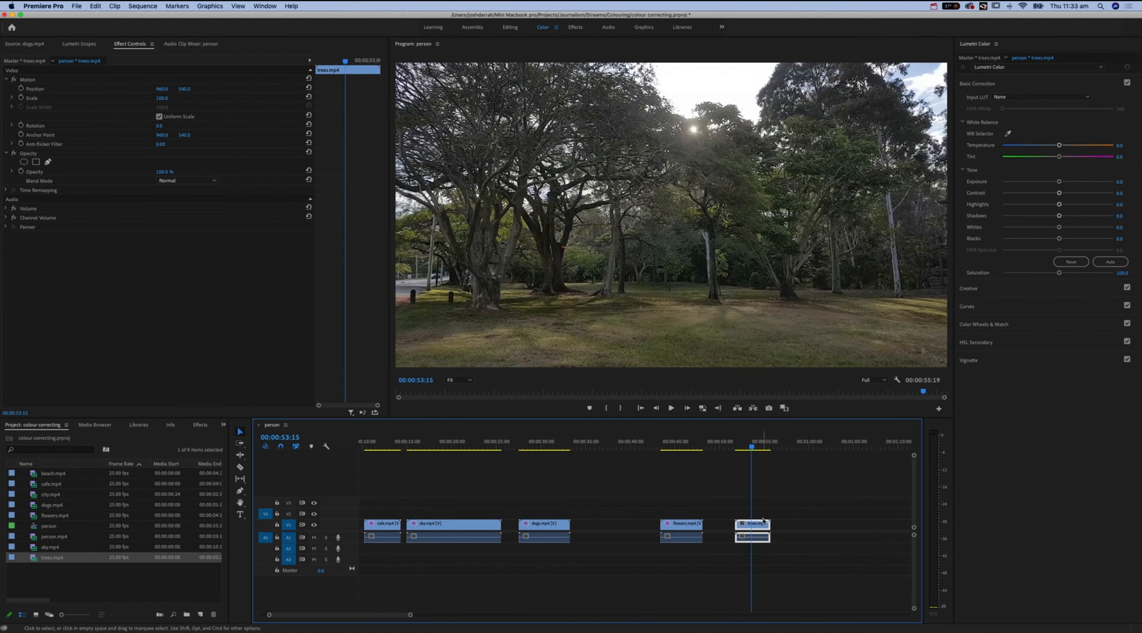
pyautogui.rightClick(759, 528)
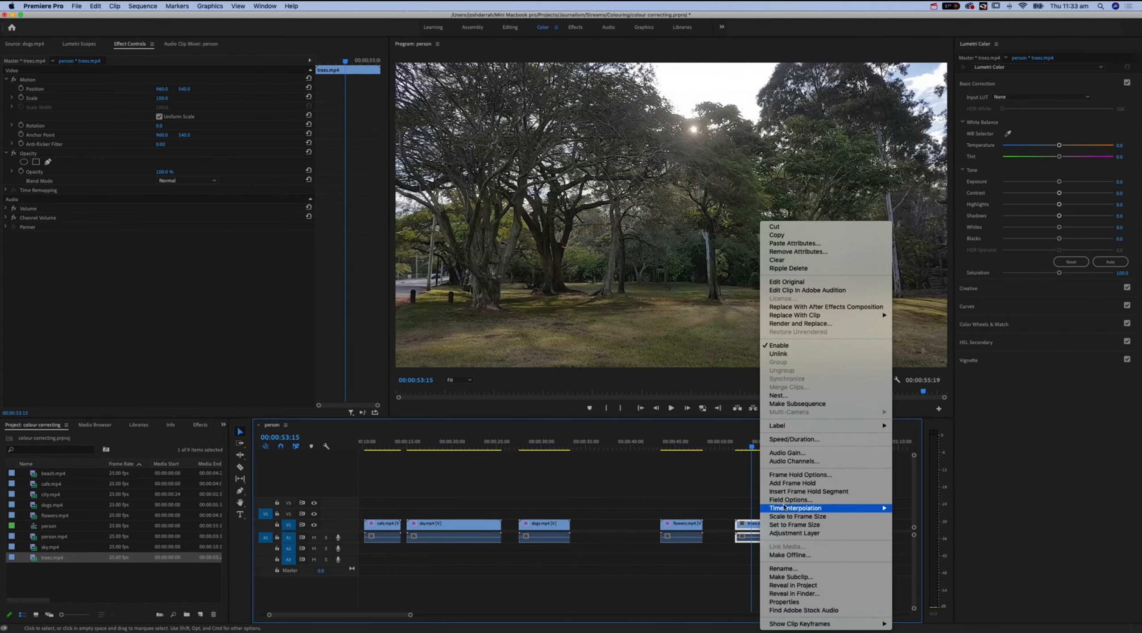
pyautogui.click(837, 244)
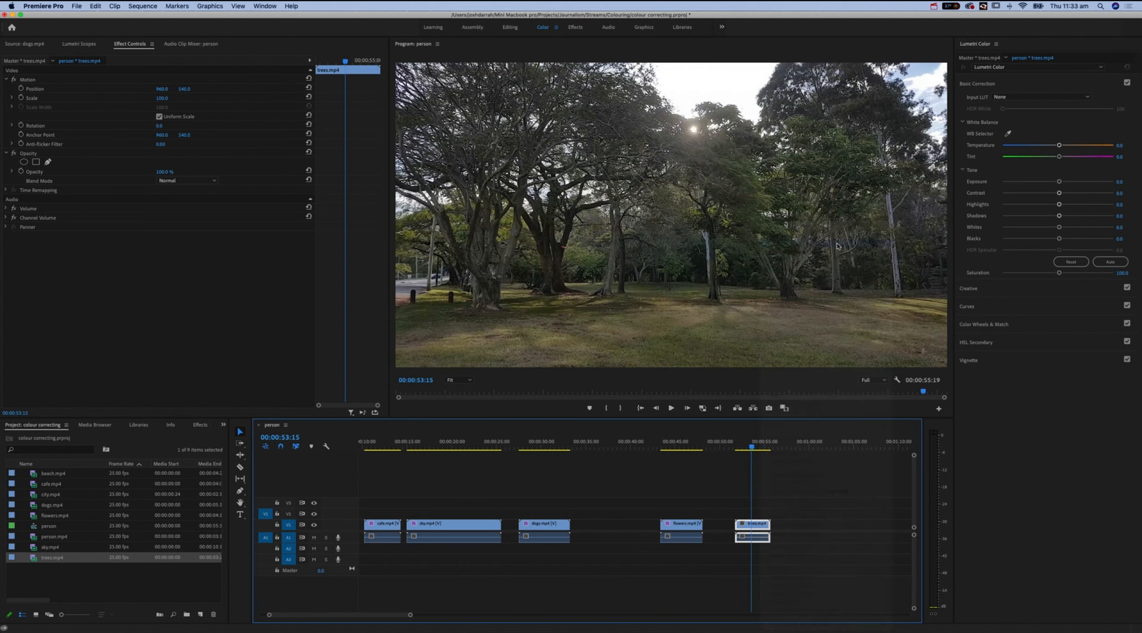
# - Paste only the Lumetri Color effect onto the trees clip, leaving out motion, opacity, time remapping and all audio attributes
pyautogui.moveTo(627, 166); pyautogui.dragTo(832, 172)
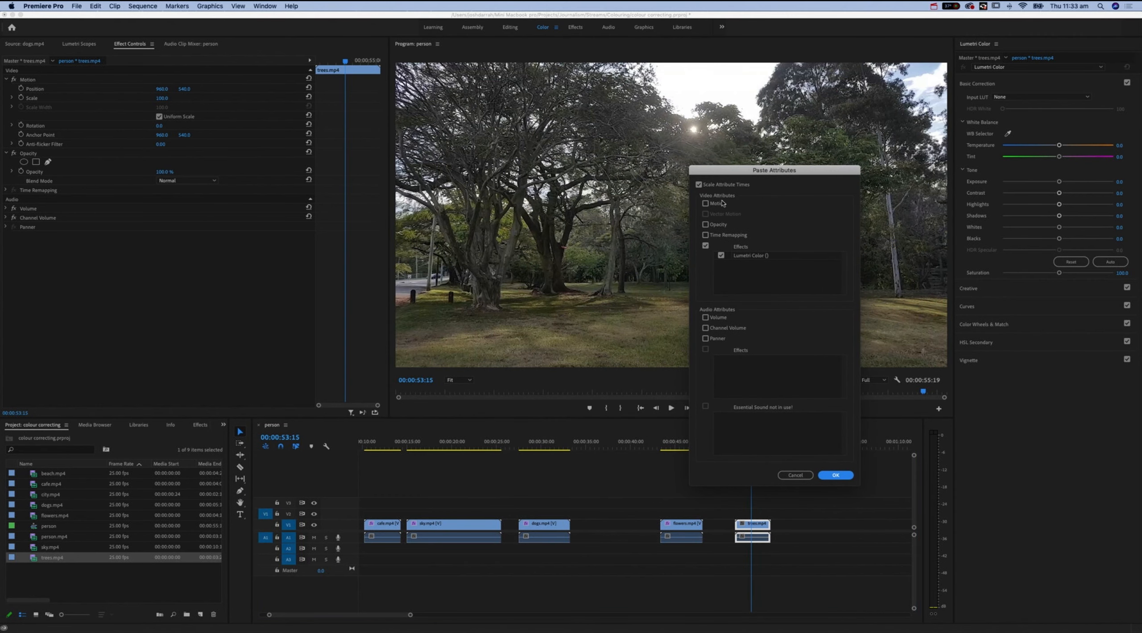
pyautogui.click(706, 203)
pyautogui.click(705, 224)
pyautogui.click(706, 235)
pyautogui.click(705, 338)
pyautogui.click(705, 203)
pyautogui.click(705, 225)
pyautogui.click(706, 234)
pyautogui.click(705, 245)
pyautogui.click(705, 317)
pyautogui.click(705, 328)
pyautogui.click(722, 256)
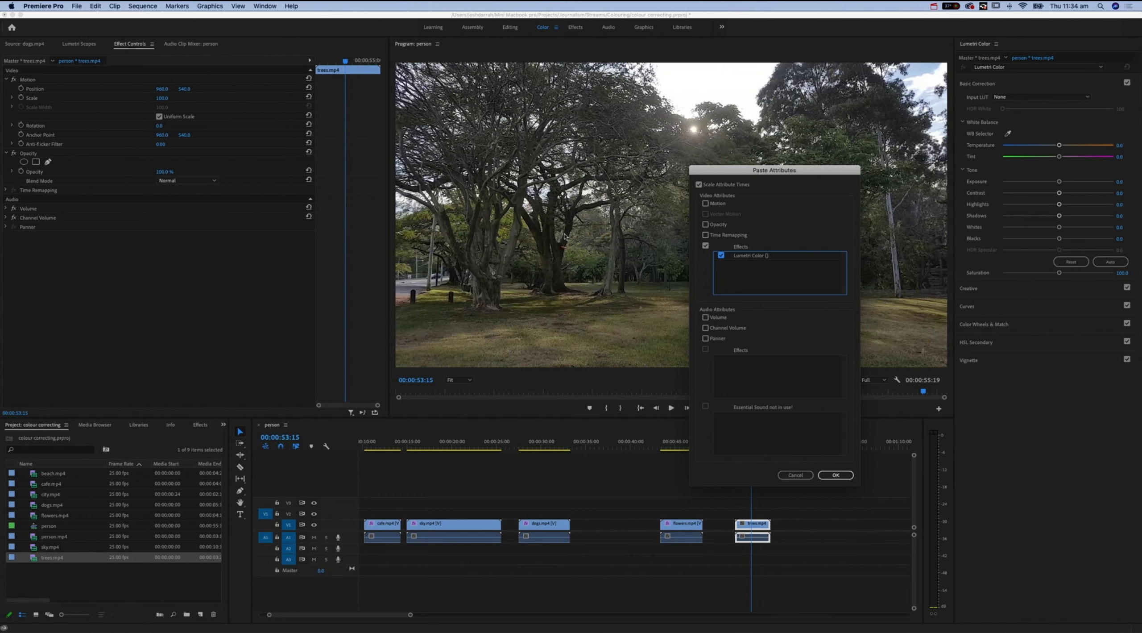
pyautogui.click(838, 475)
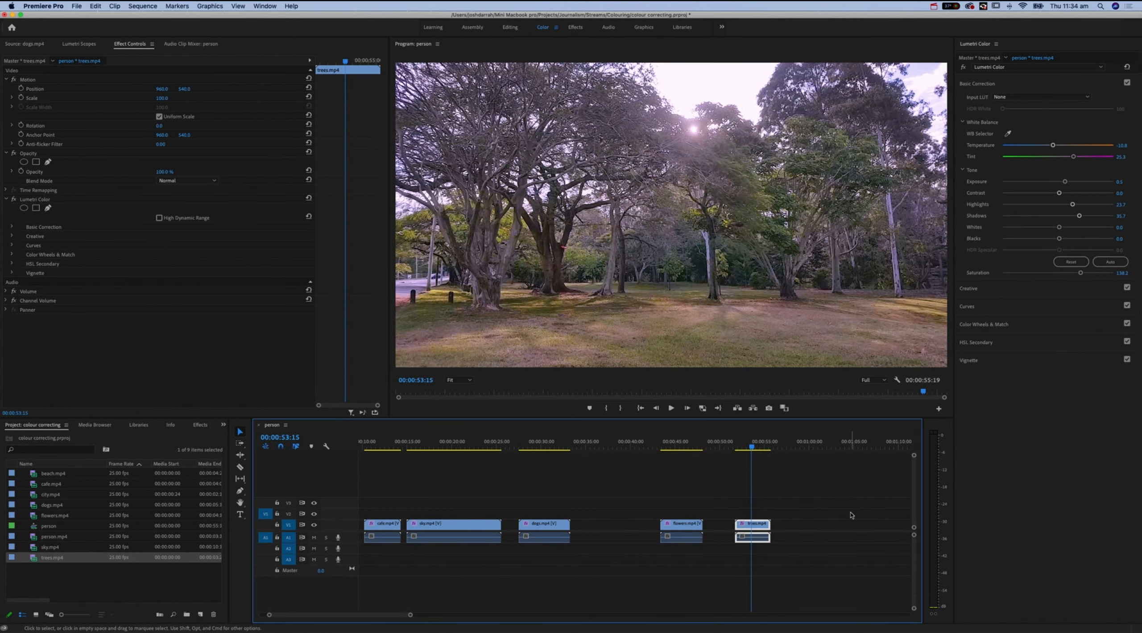
# - Undo and redo the correction pasted onto the trees clip, and compare the trees clip with the flowers clip
pyautogui.press('super+z')
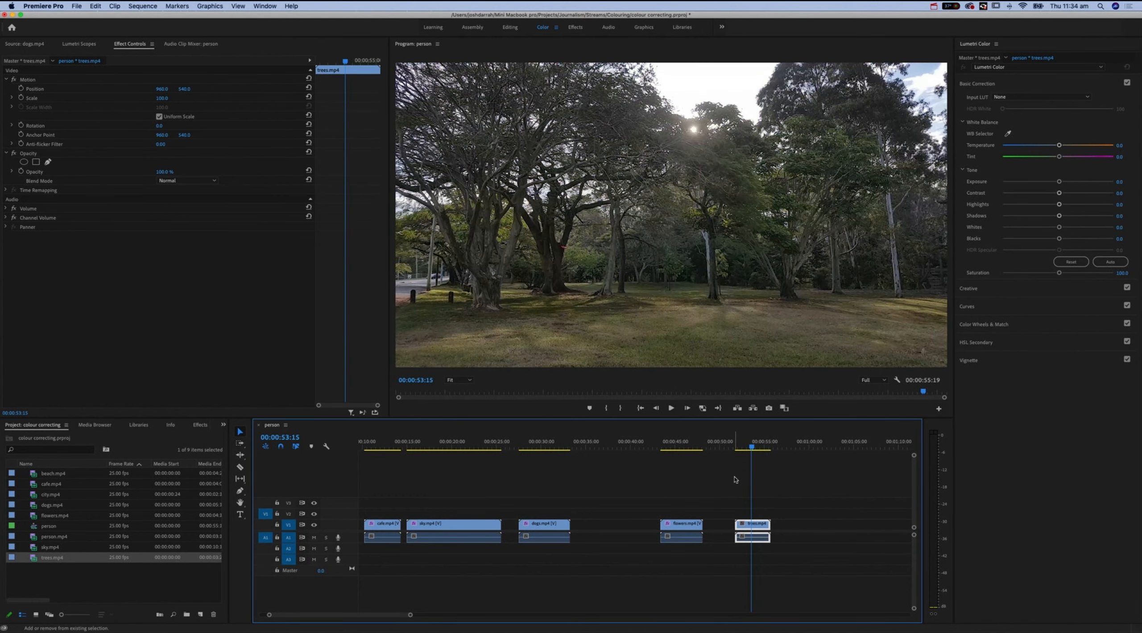
pyautogui.press('super+shift+z')
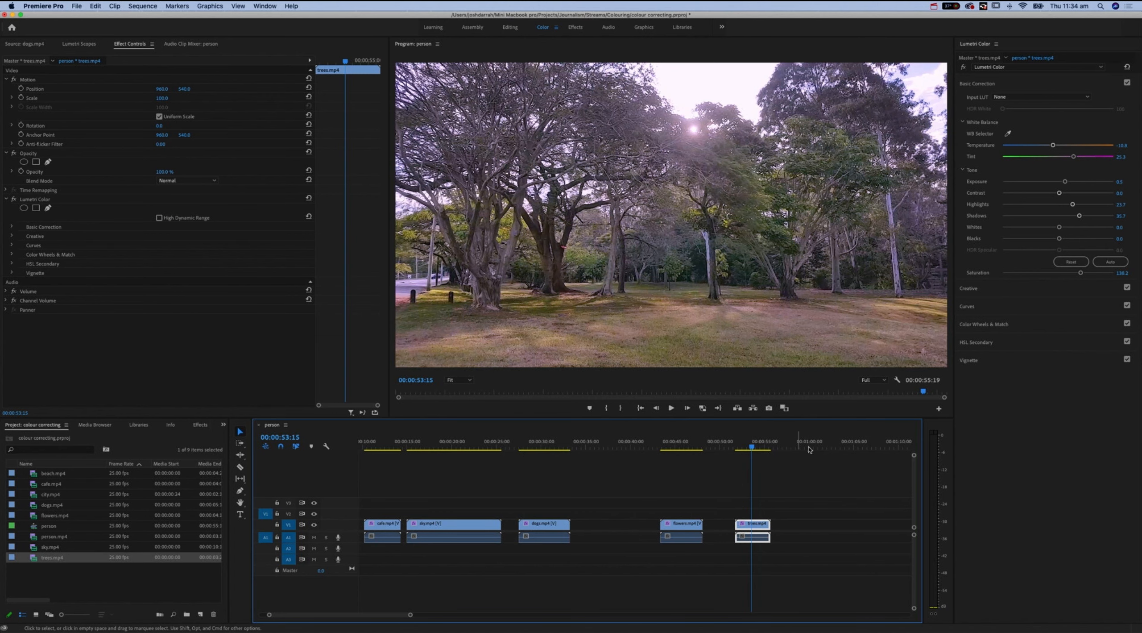
pyautogui.click(683, 526)
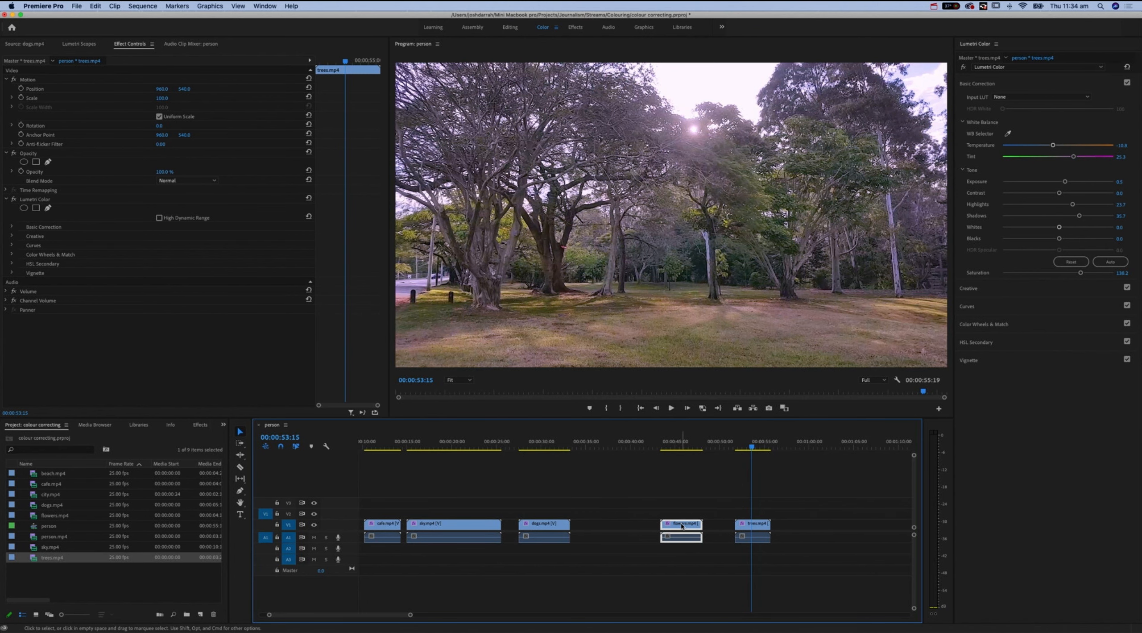
pyautogui.click(682, 441)
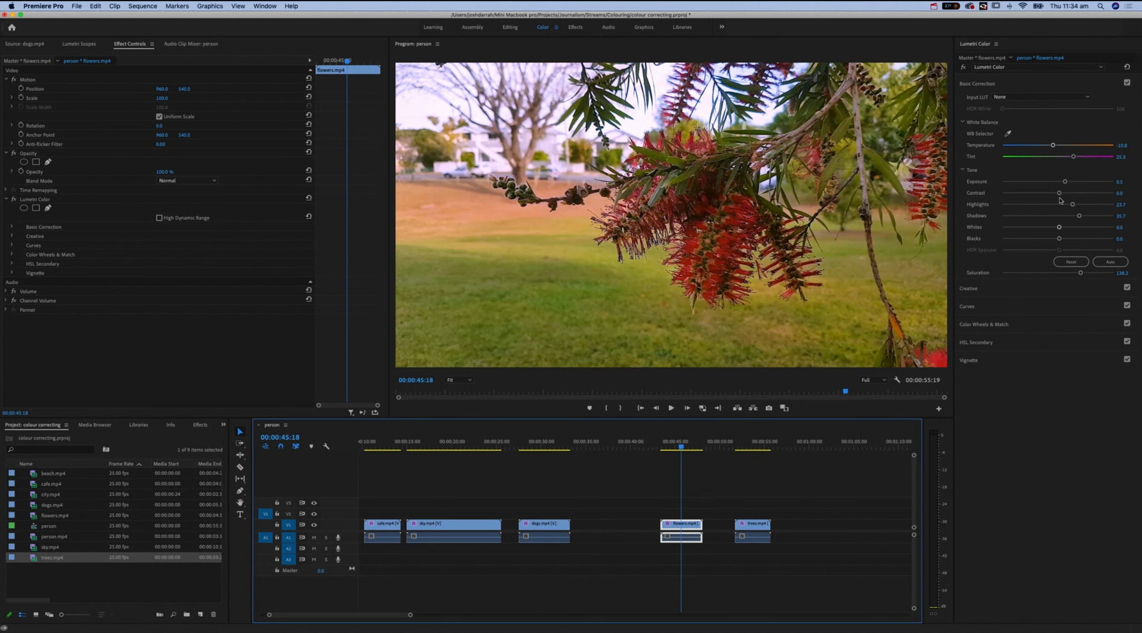
pyautogui.click(751, 442)
pyautogui.click(760, 532)
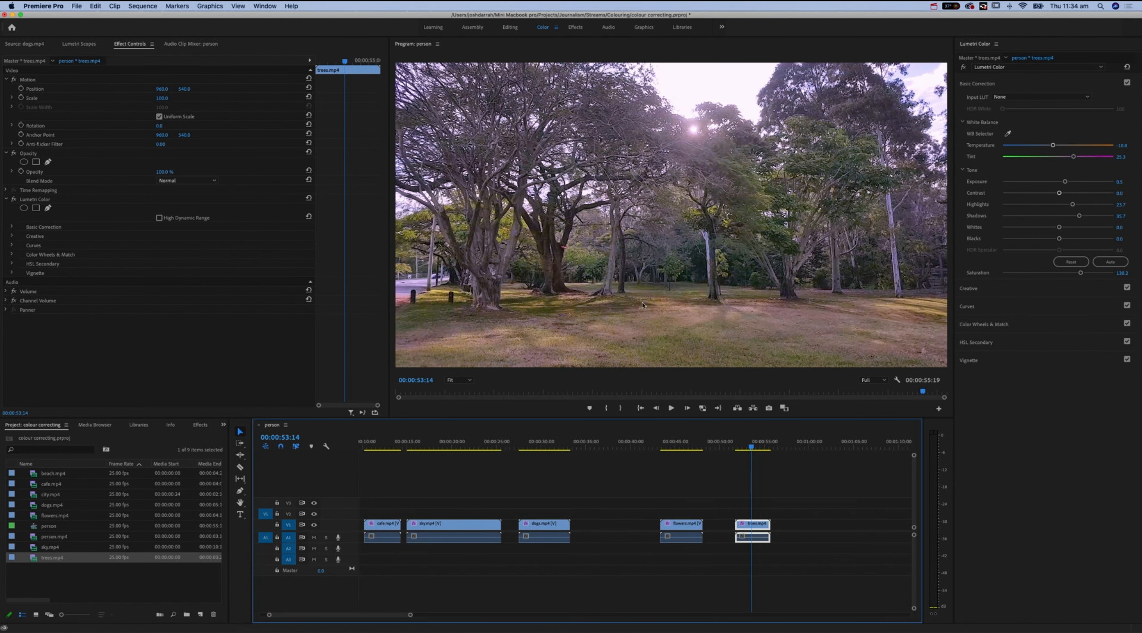
# - Place the playhead back on the person clip at 00:00:00:22
pyautogui.click(792, 503)
pyautogui.press('-')
pyautogui.press('-')
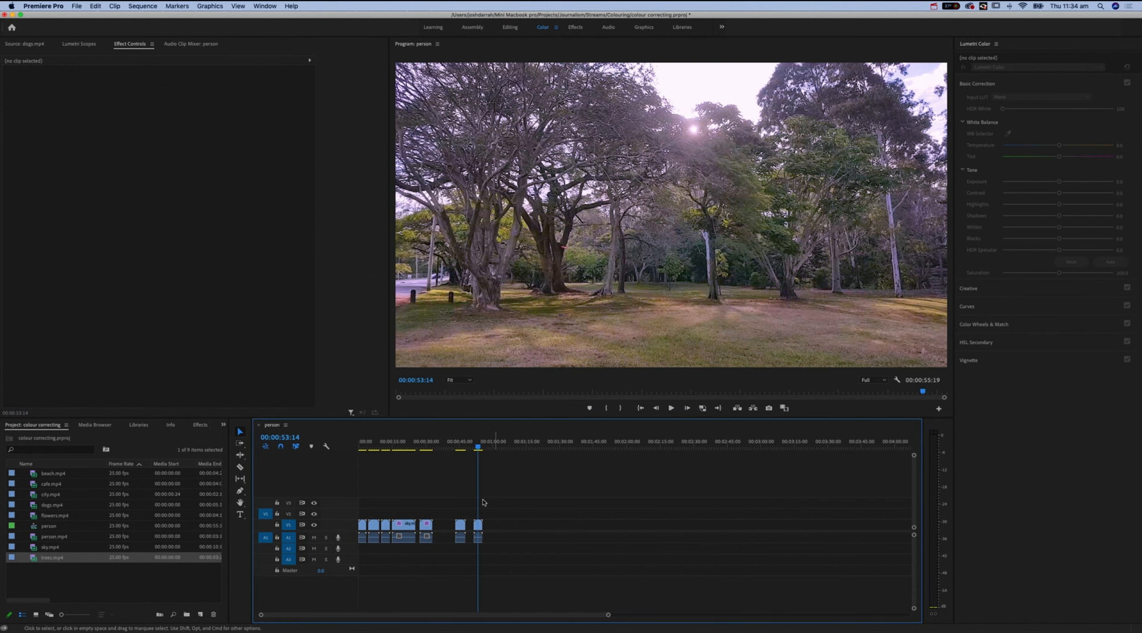
pyautogui.click(365, 445)
pyautogui.press('=')
pyautogui.press('=')
pyautogui.moveTo(386, 445); pyautogui.dragTo(364, 446)
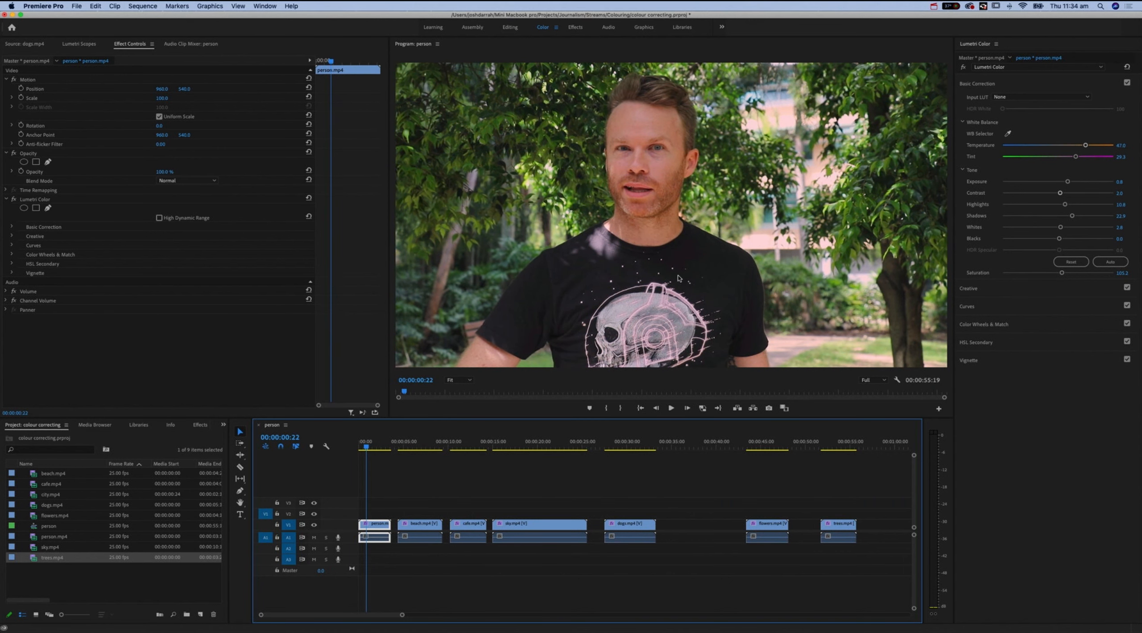
# - Move the flowers and trees clips together closer to the dogs clip
pyautogui.moveTo(854, 494)
pyautogui.mouseDown()
pyautogui.moveTo(746, 545)
pyautogui.moveTo(701, 531)
pyautogui.mouseUp()
pyautogui.moveTo(790, 476); pyautogui.dragTo(398, 544)
pyautogui.click(377, 490)
# - Copy the person clip and paste only its Lumetri Color effect onto the beach, cafe, sky, dogs, flowers and trees clips at once
pyautogui.click(380, 527)
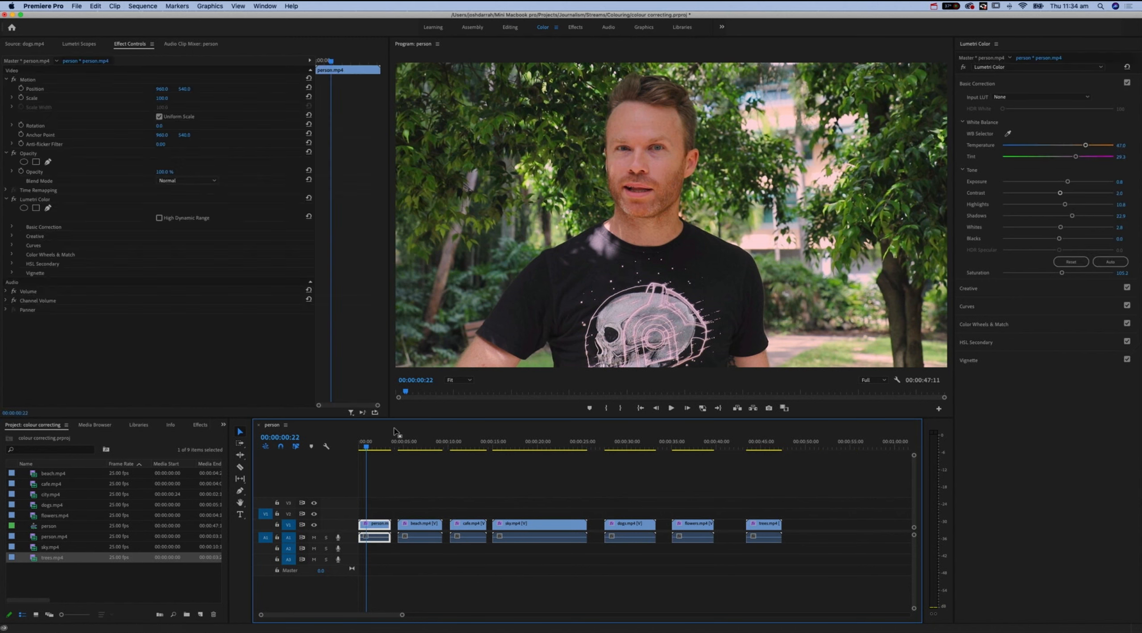
pyautogui.rightClick(380, 528)
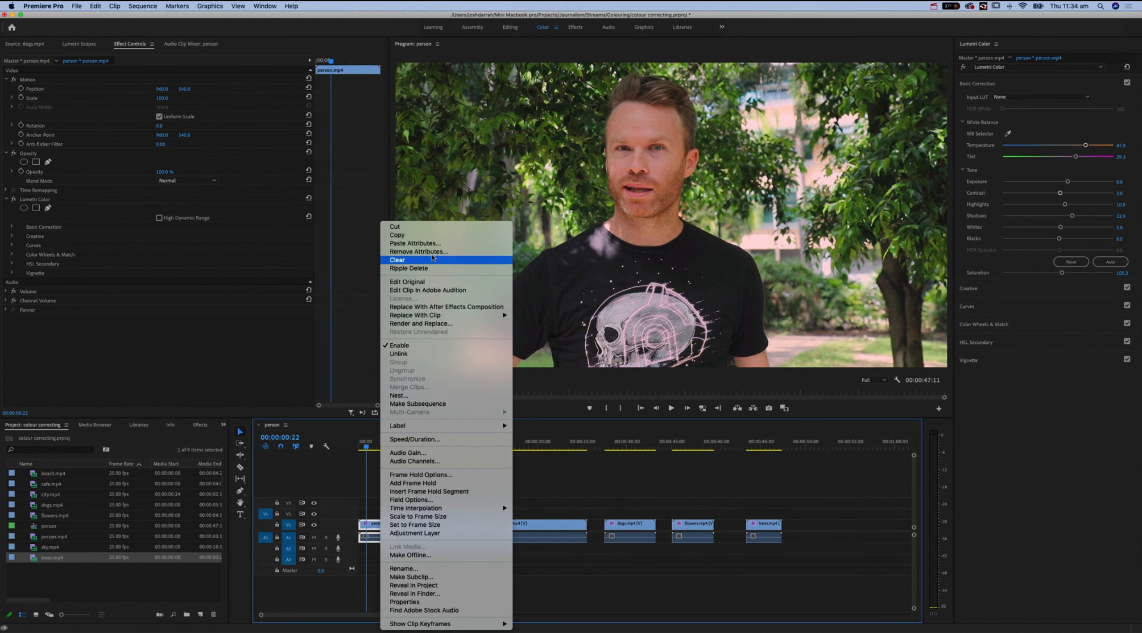
pyautogui.click(400, 235)
pyautogui.moveTo(408, 477); pyautogui.dragTo(776, 573)
pyautogui.rightClick(562, 527)
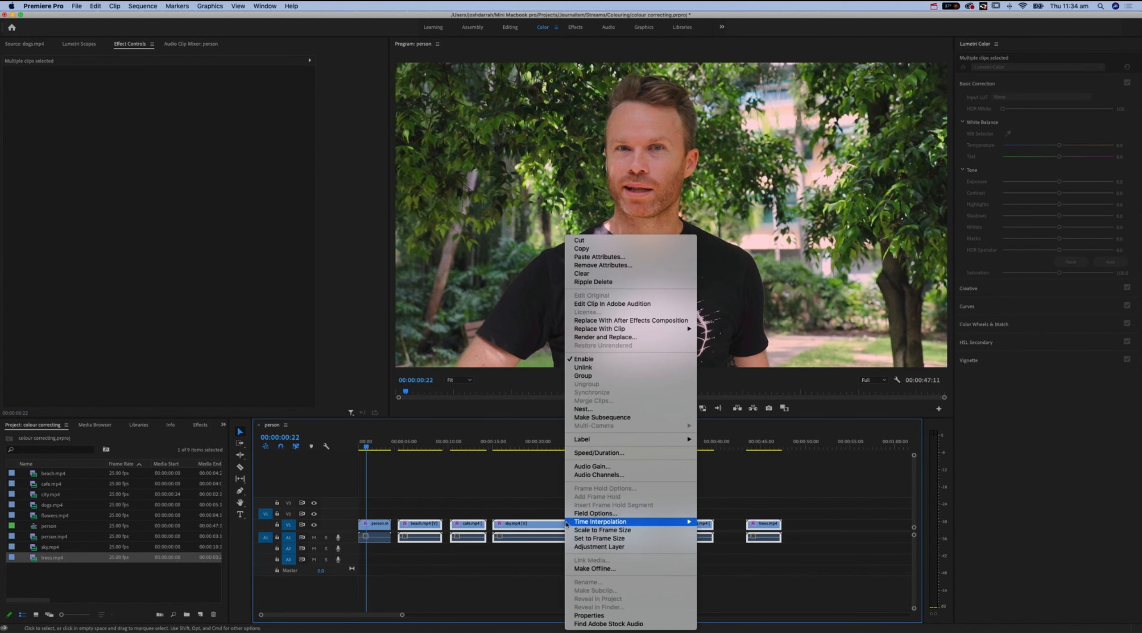
pyautogui.click(641, 257)
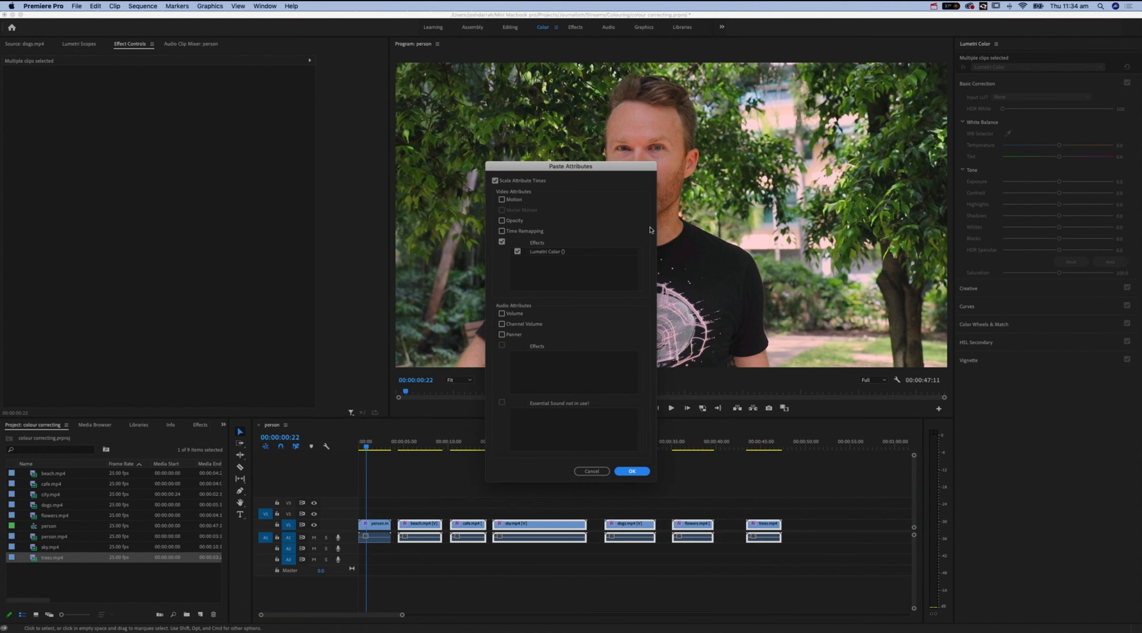
pyautogui.moveTo(649, 169); pyautogui.dragTo(784, 164)
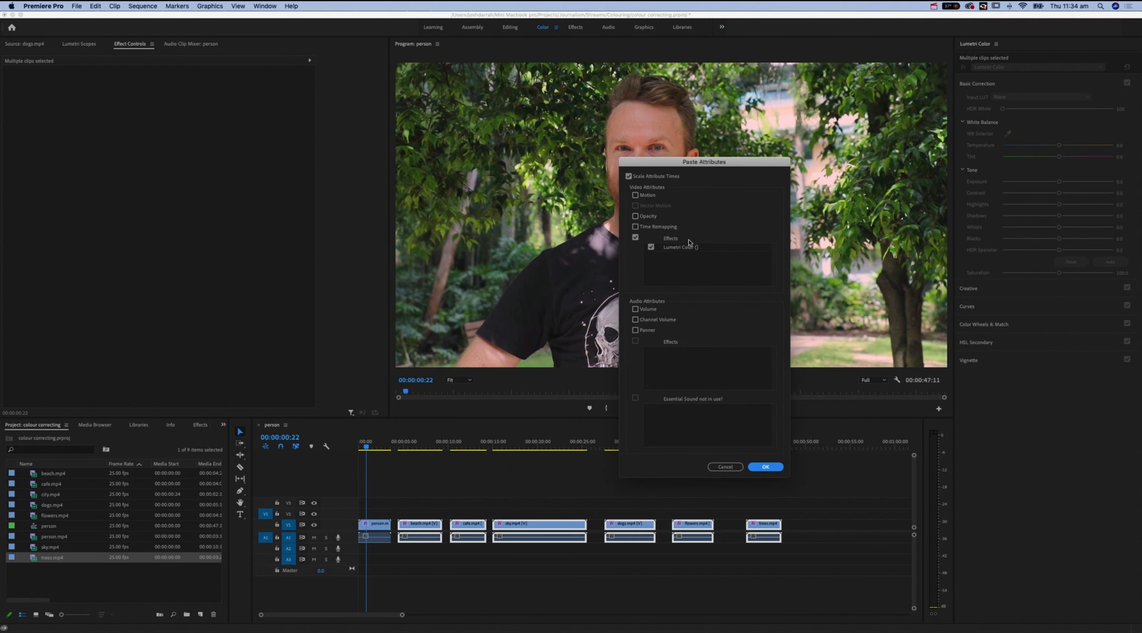
pyautogui.click(766, 467)
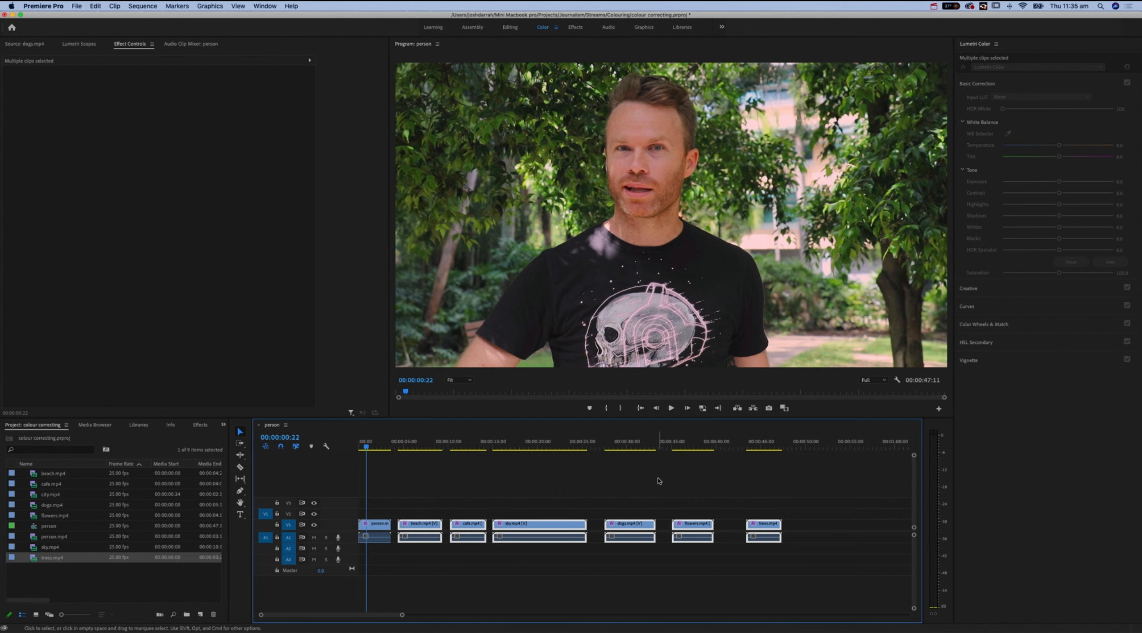
# - Delete the beach, cafe, sky, dogs, flowers and trees clips from the sequence and select the remaining person clip
pyautogui.moveTo(808, 498); pyautogui.dragTo(393, 555)
pyautogui.press('Delete')
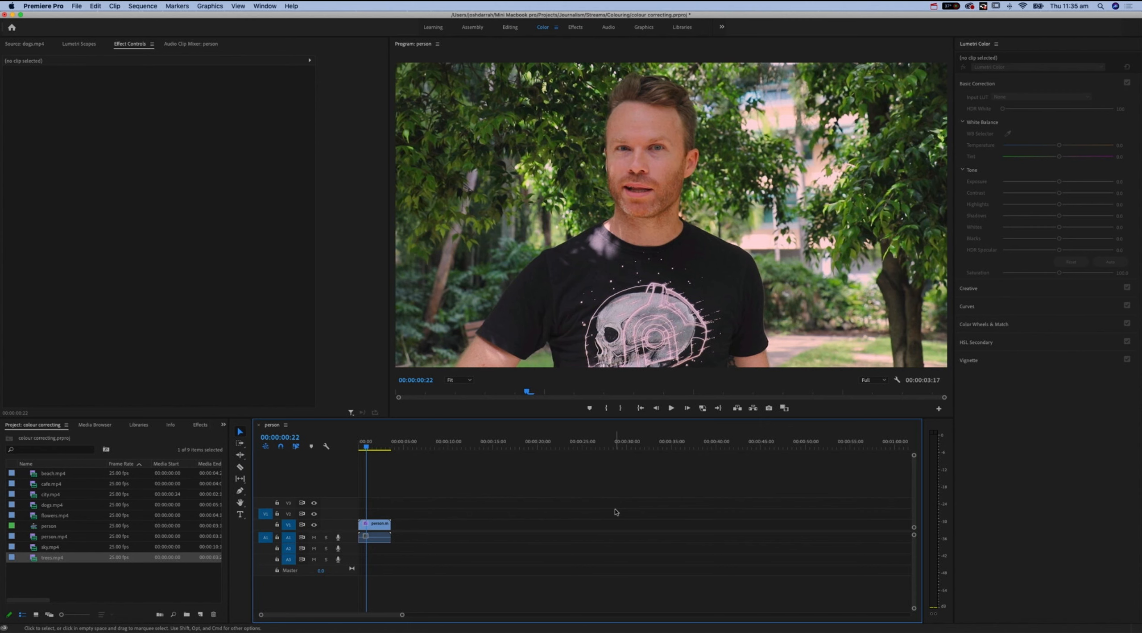
pyautogui.click(377, 524)
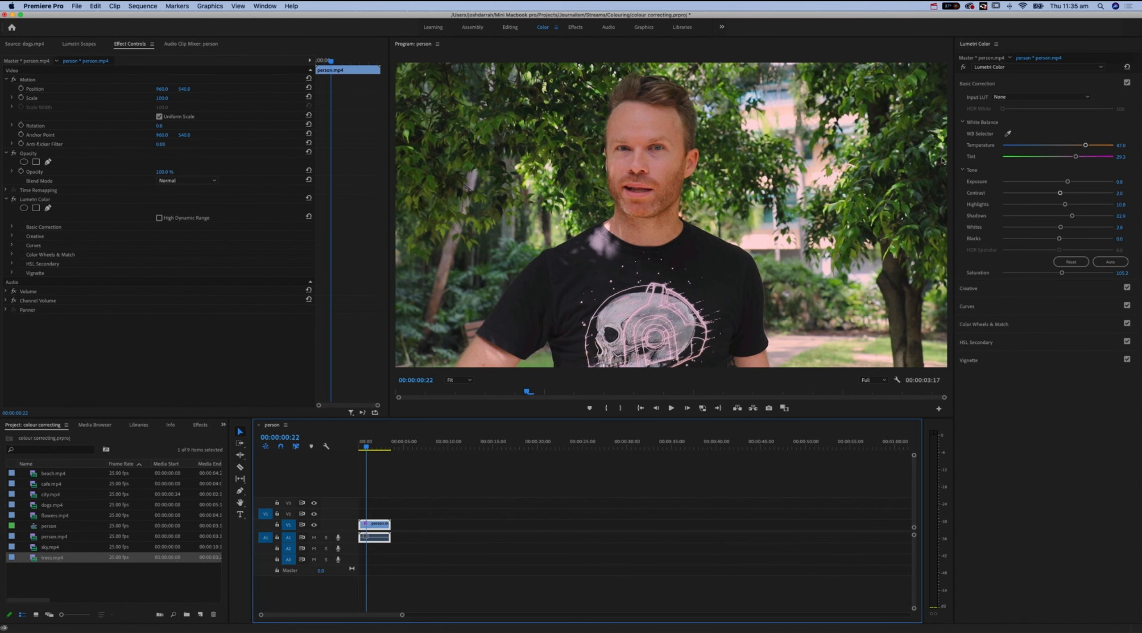